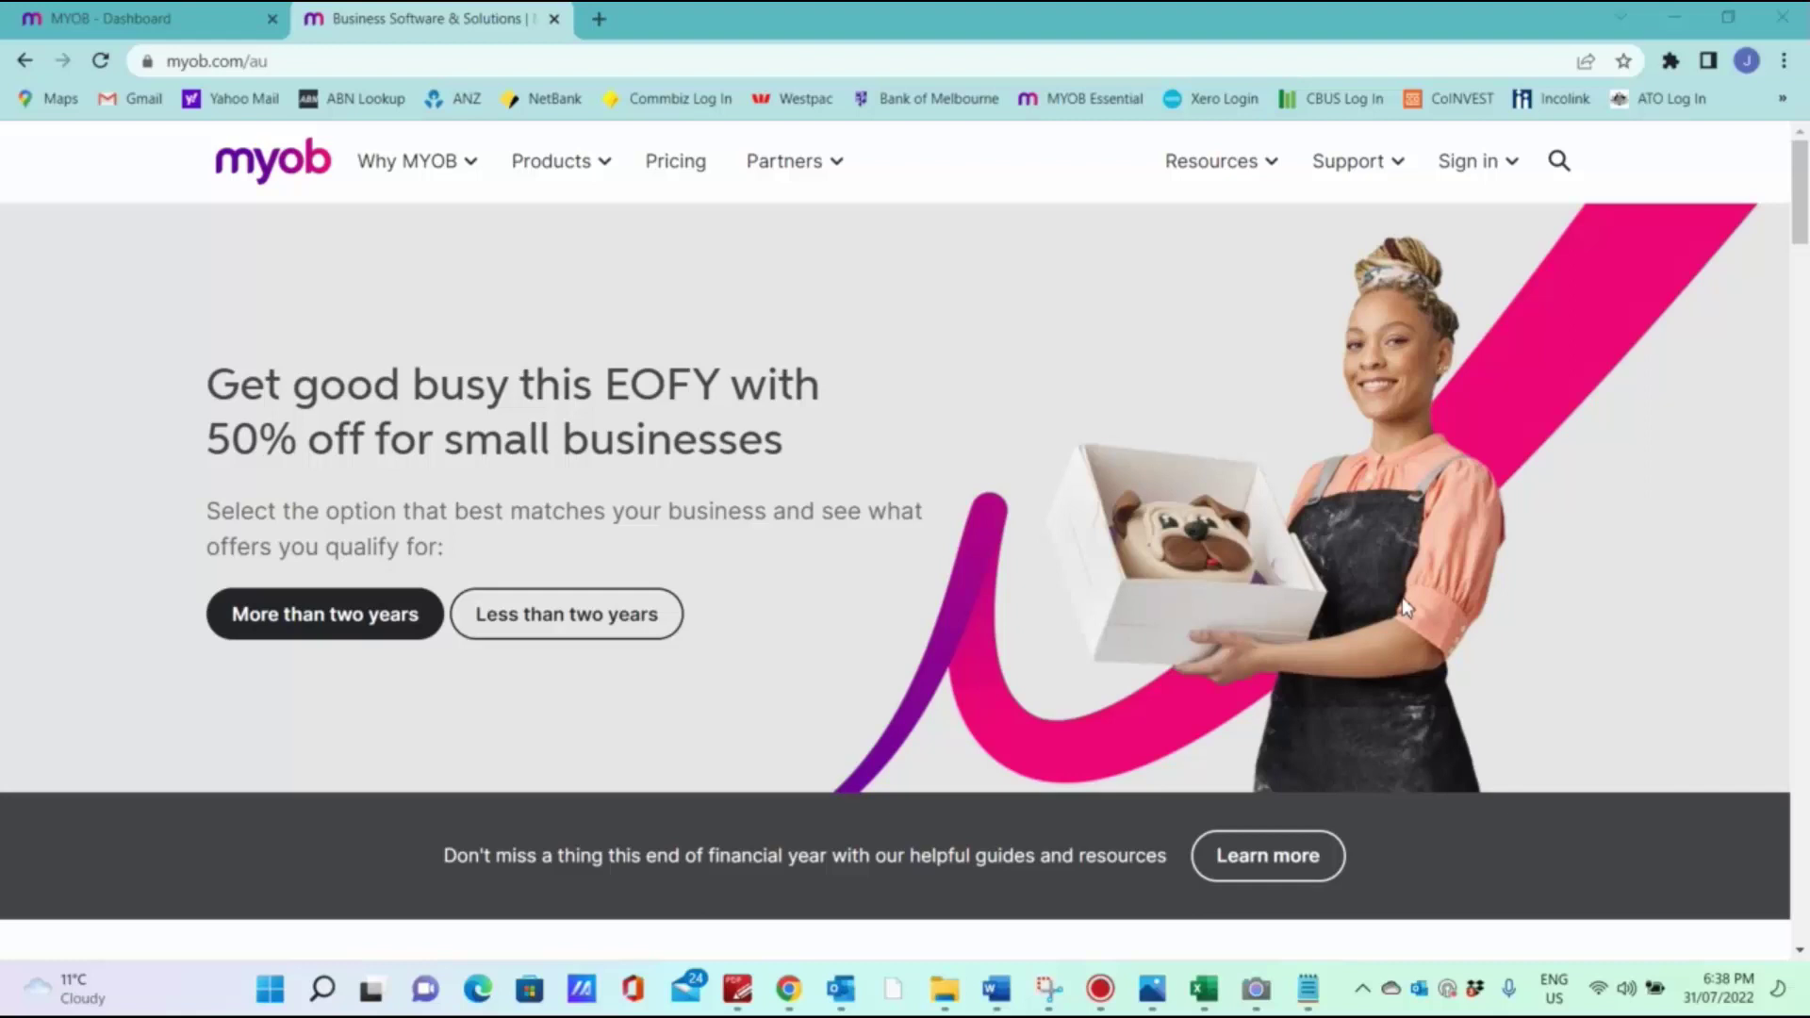
Step: Leave the MYOB marketing site and switch to the JenKonstruct Pty Ltd dashboard tab
{"action": "left_click", "coordinate": [1515, 168]}
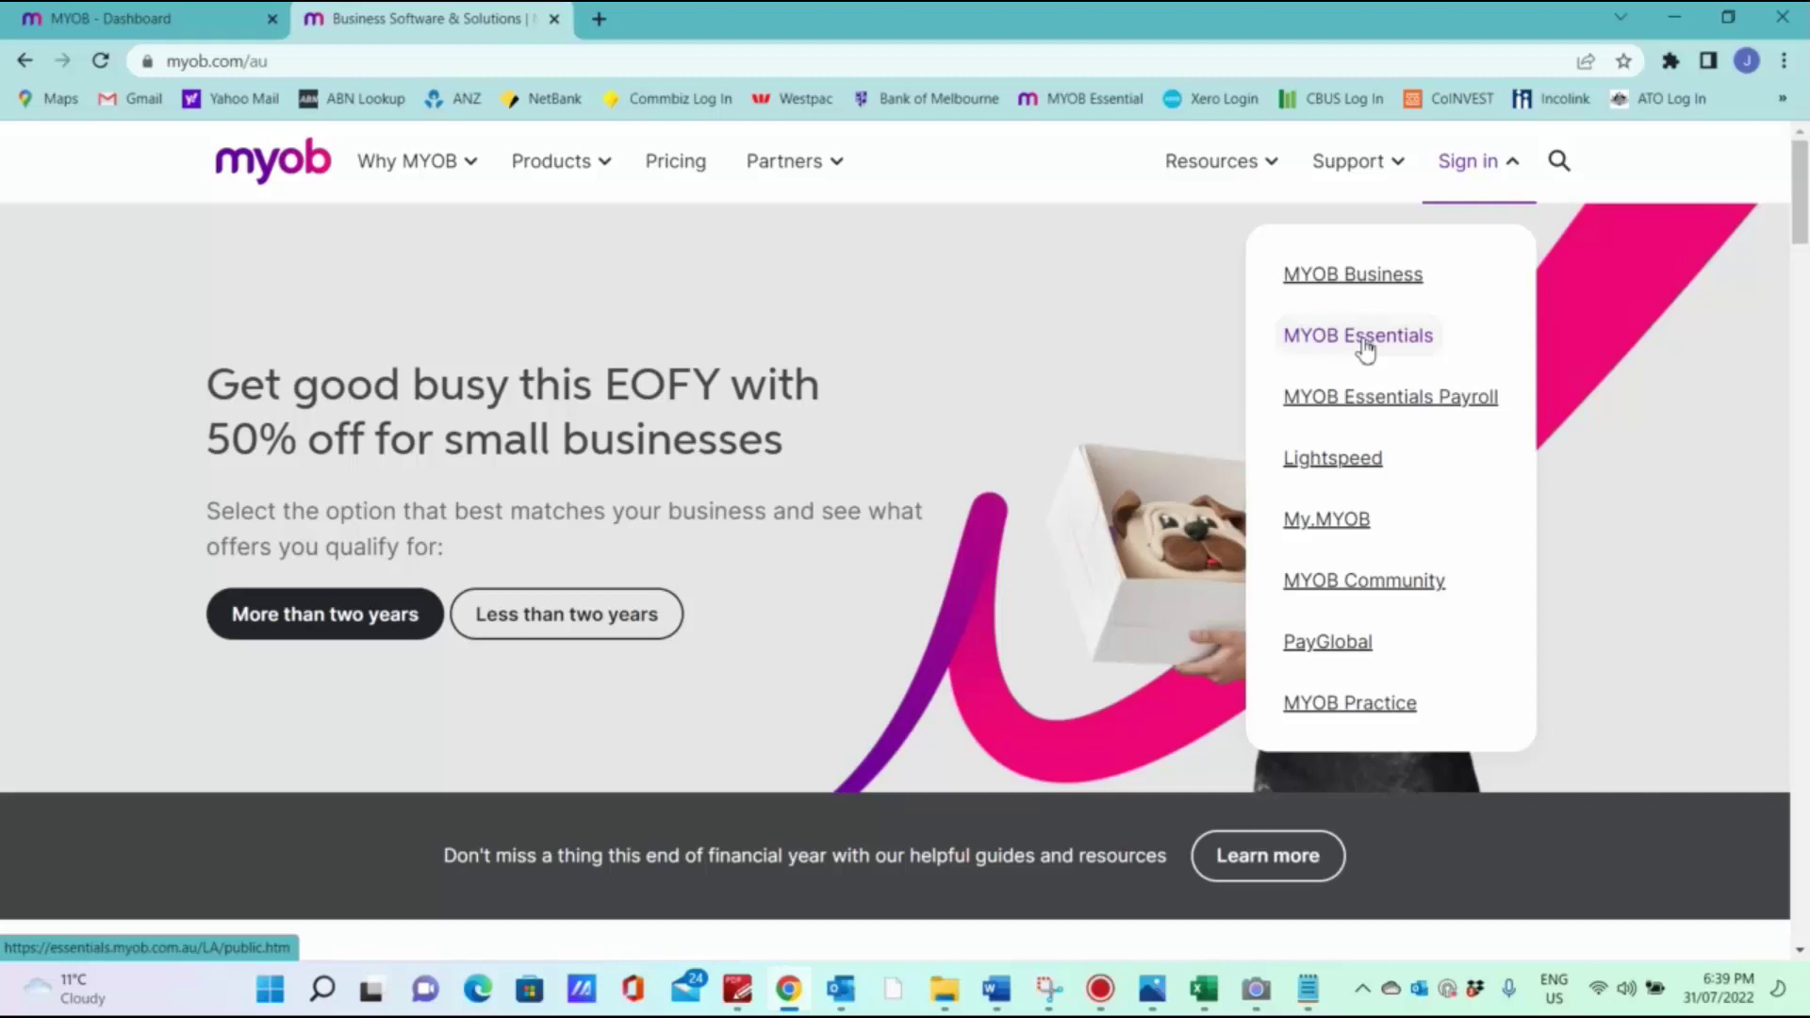
{"action": "left_click", "coordinate": [180, 17]}
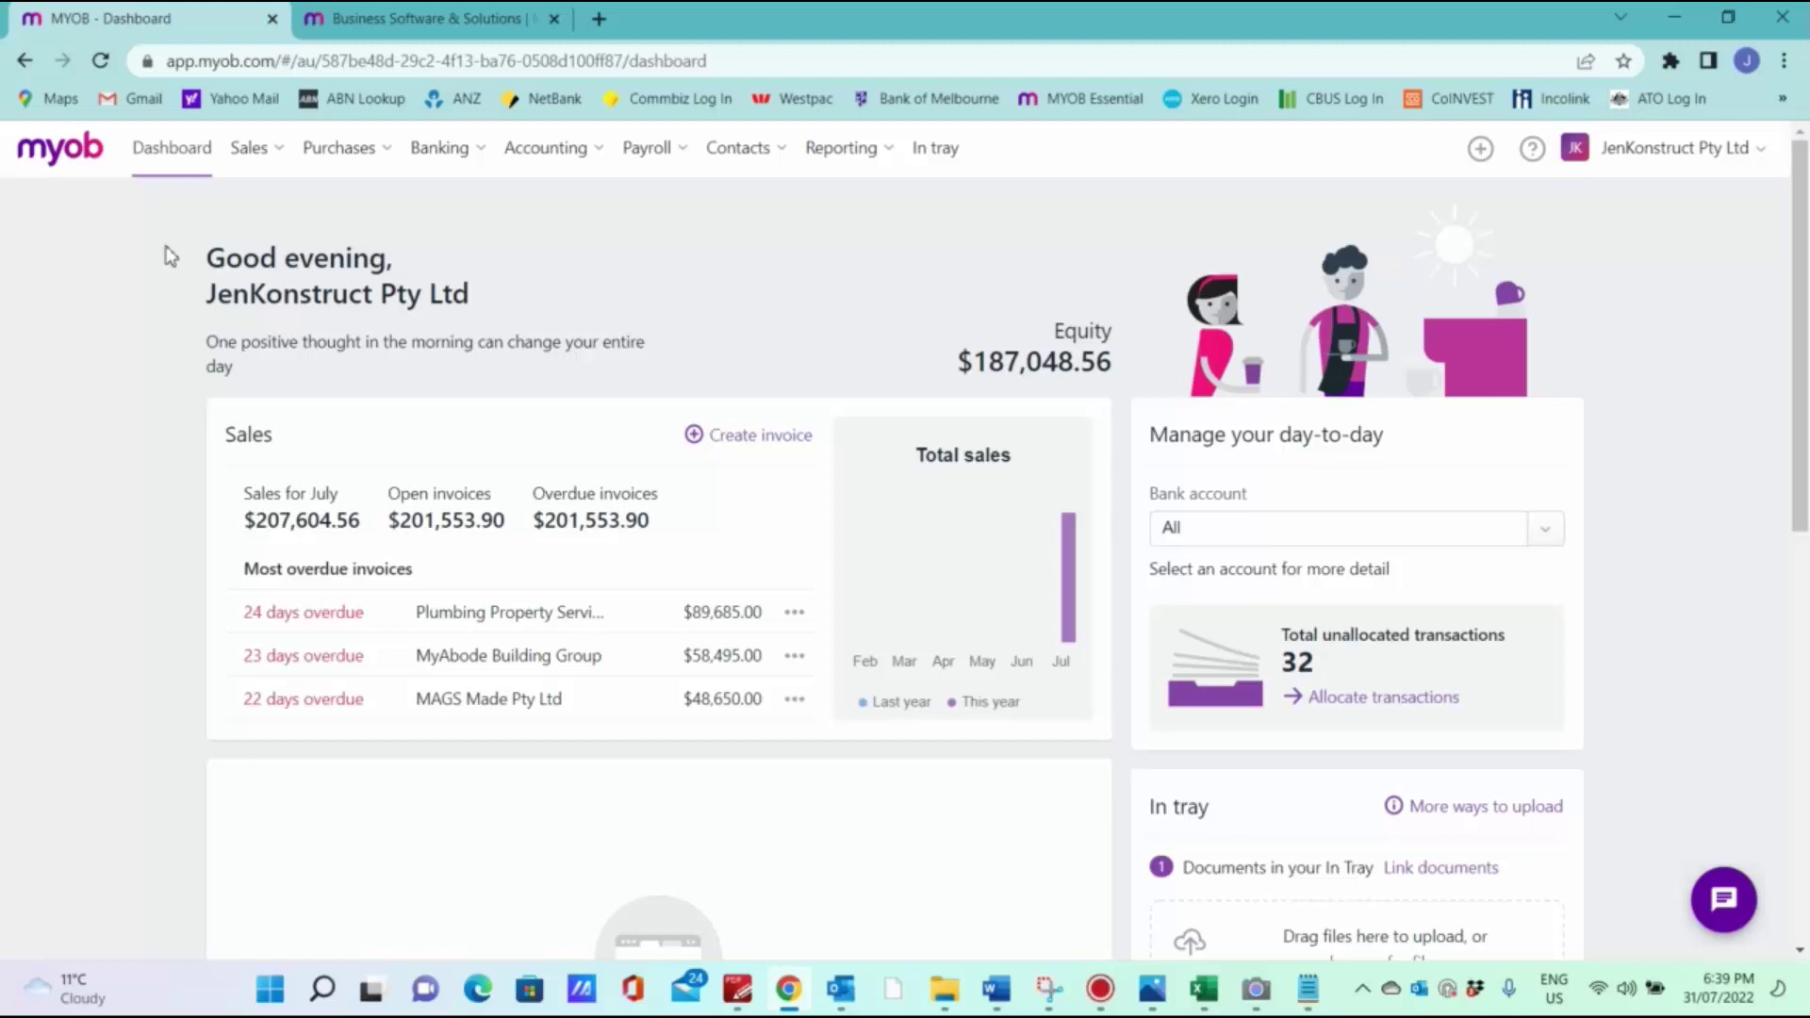
Step: Start new sales quote 00000020 and bring up the Job Estimate_REV1 workbook in Excel
{"action": "left_click", "coordinate": [282, 156]}
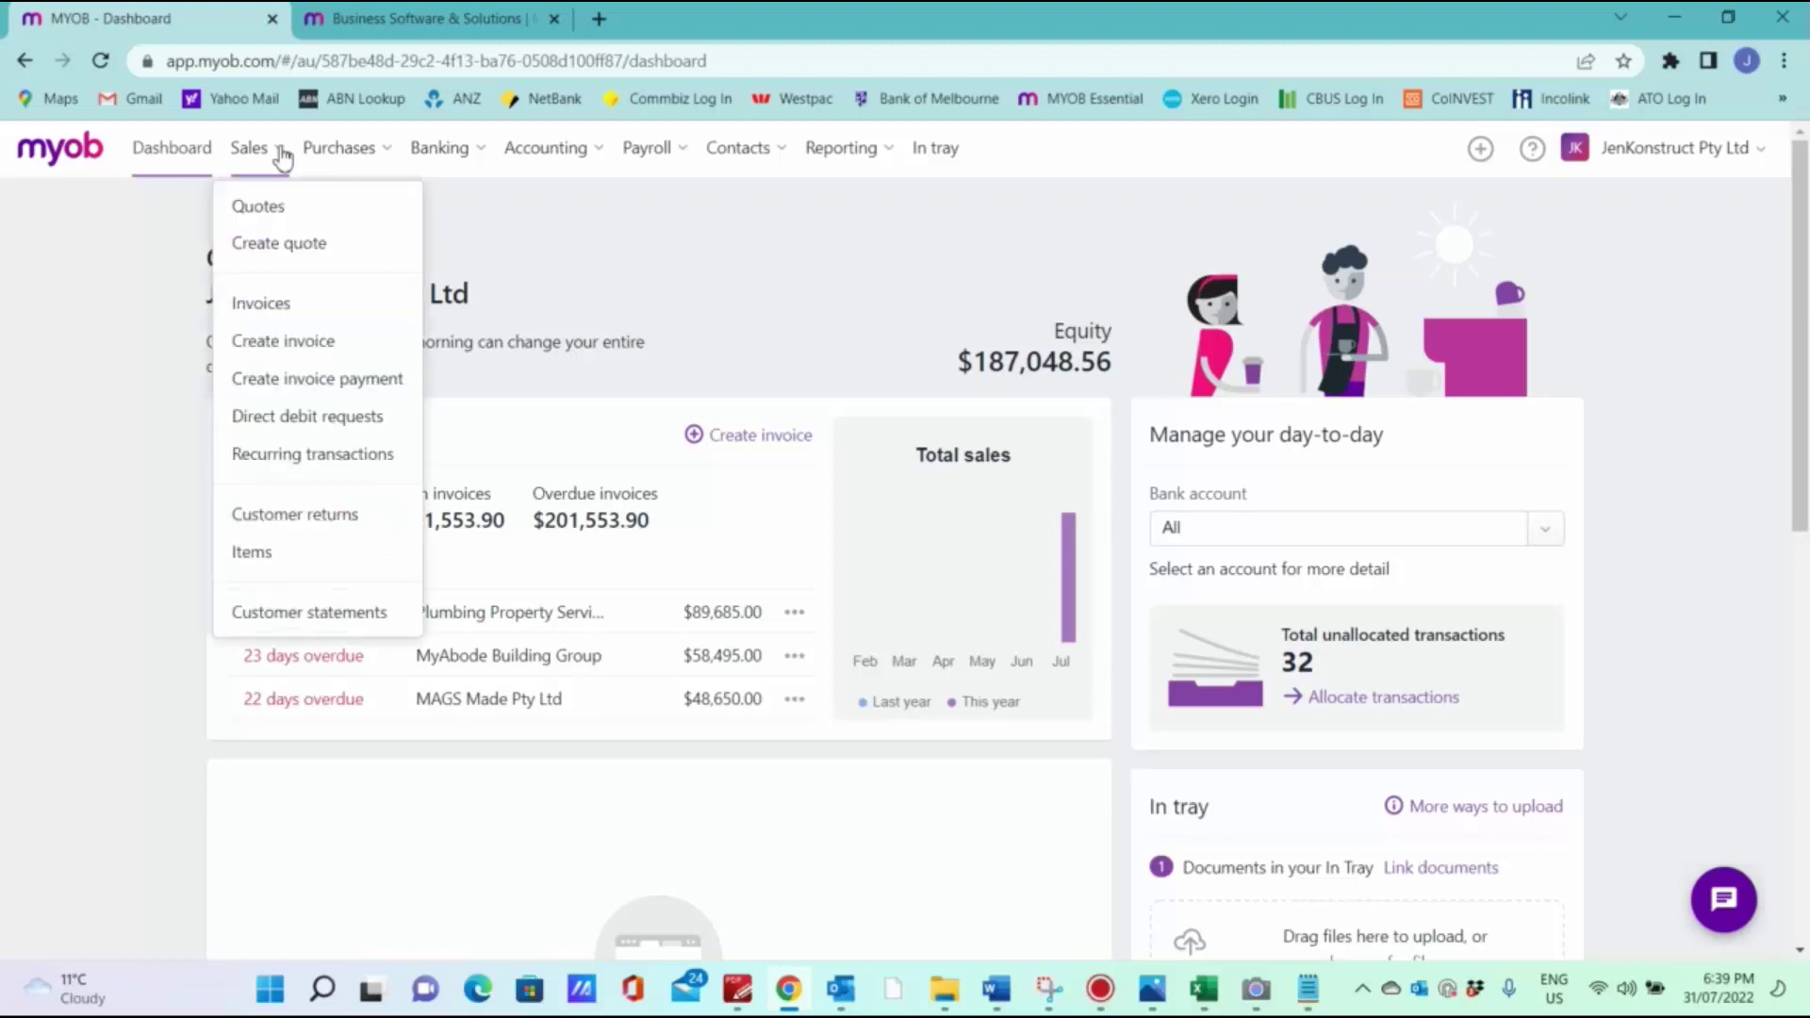
{"action": "left_click", "coordinate": [303, 247]}
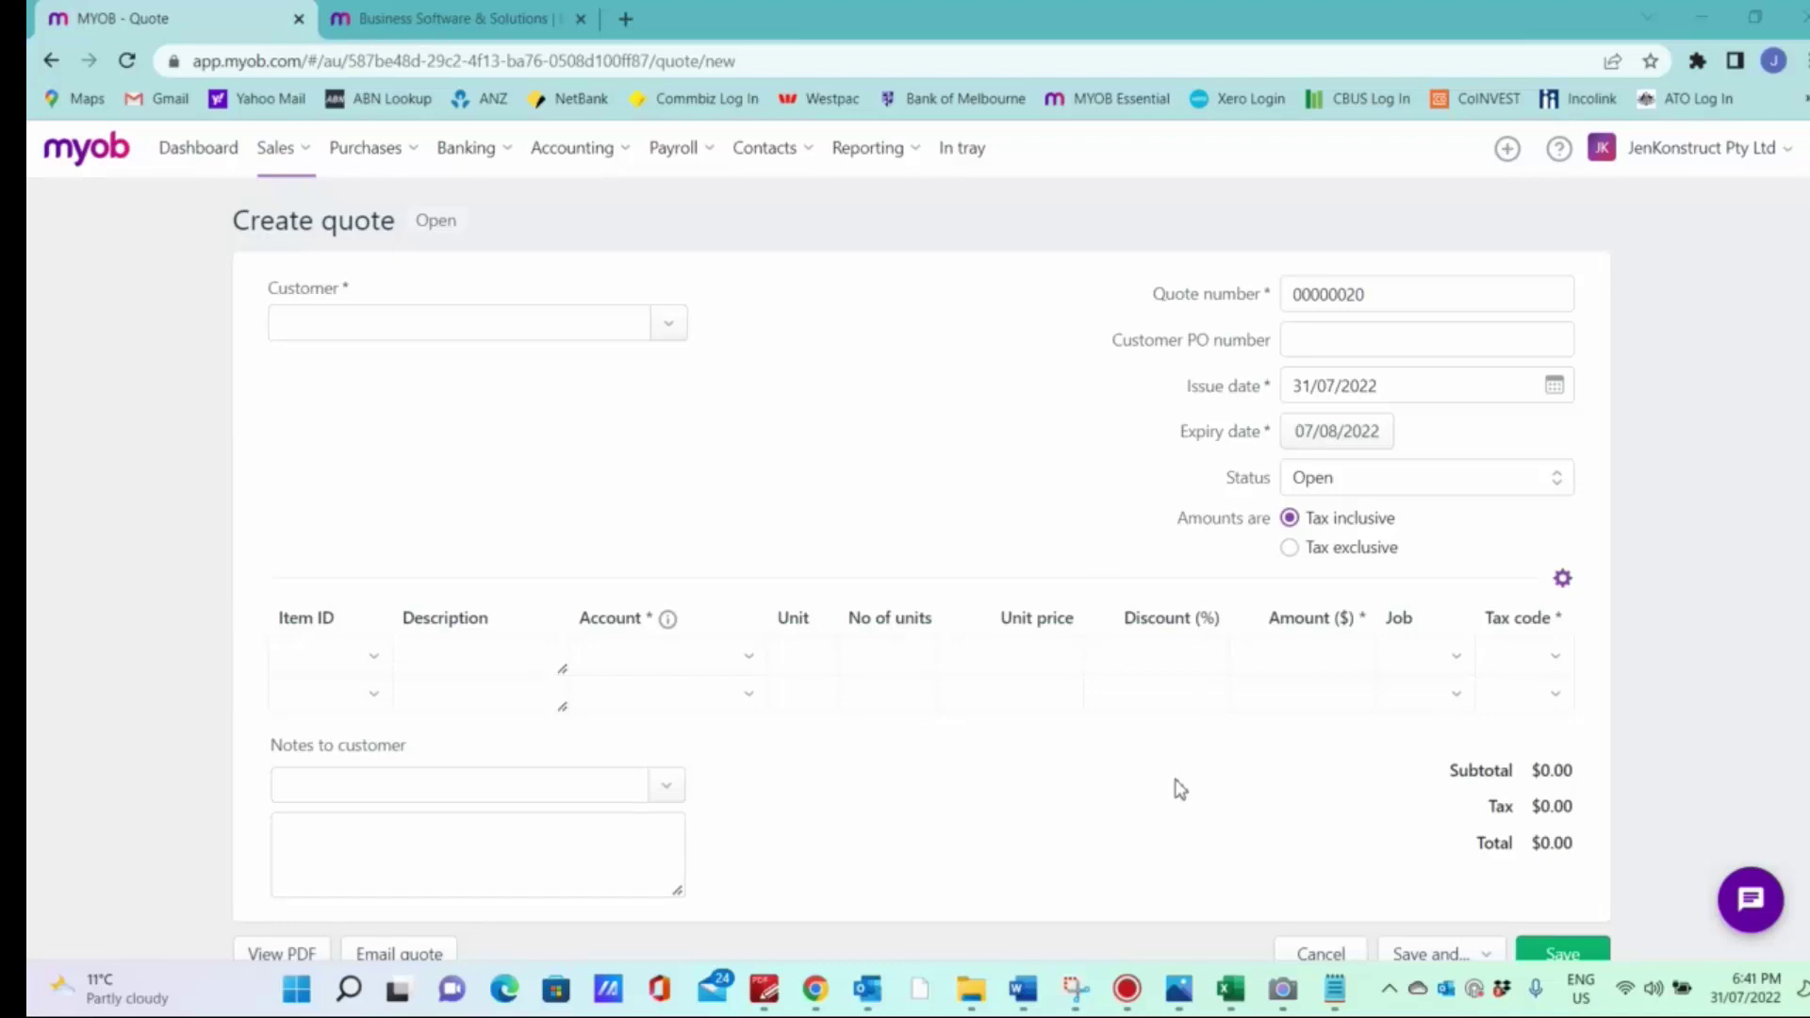
{"action": "left_click", "coordinate": [1230, 990]}
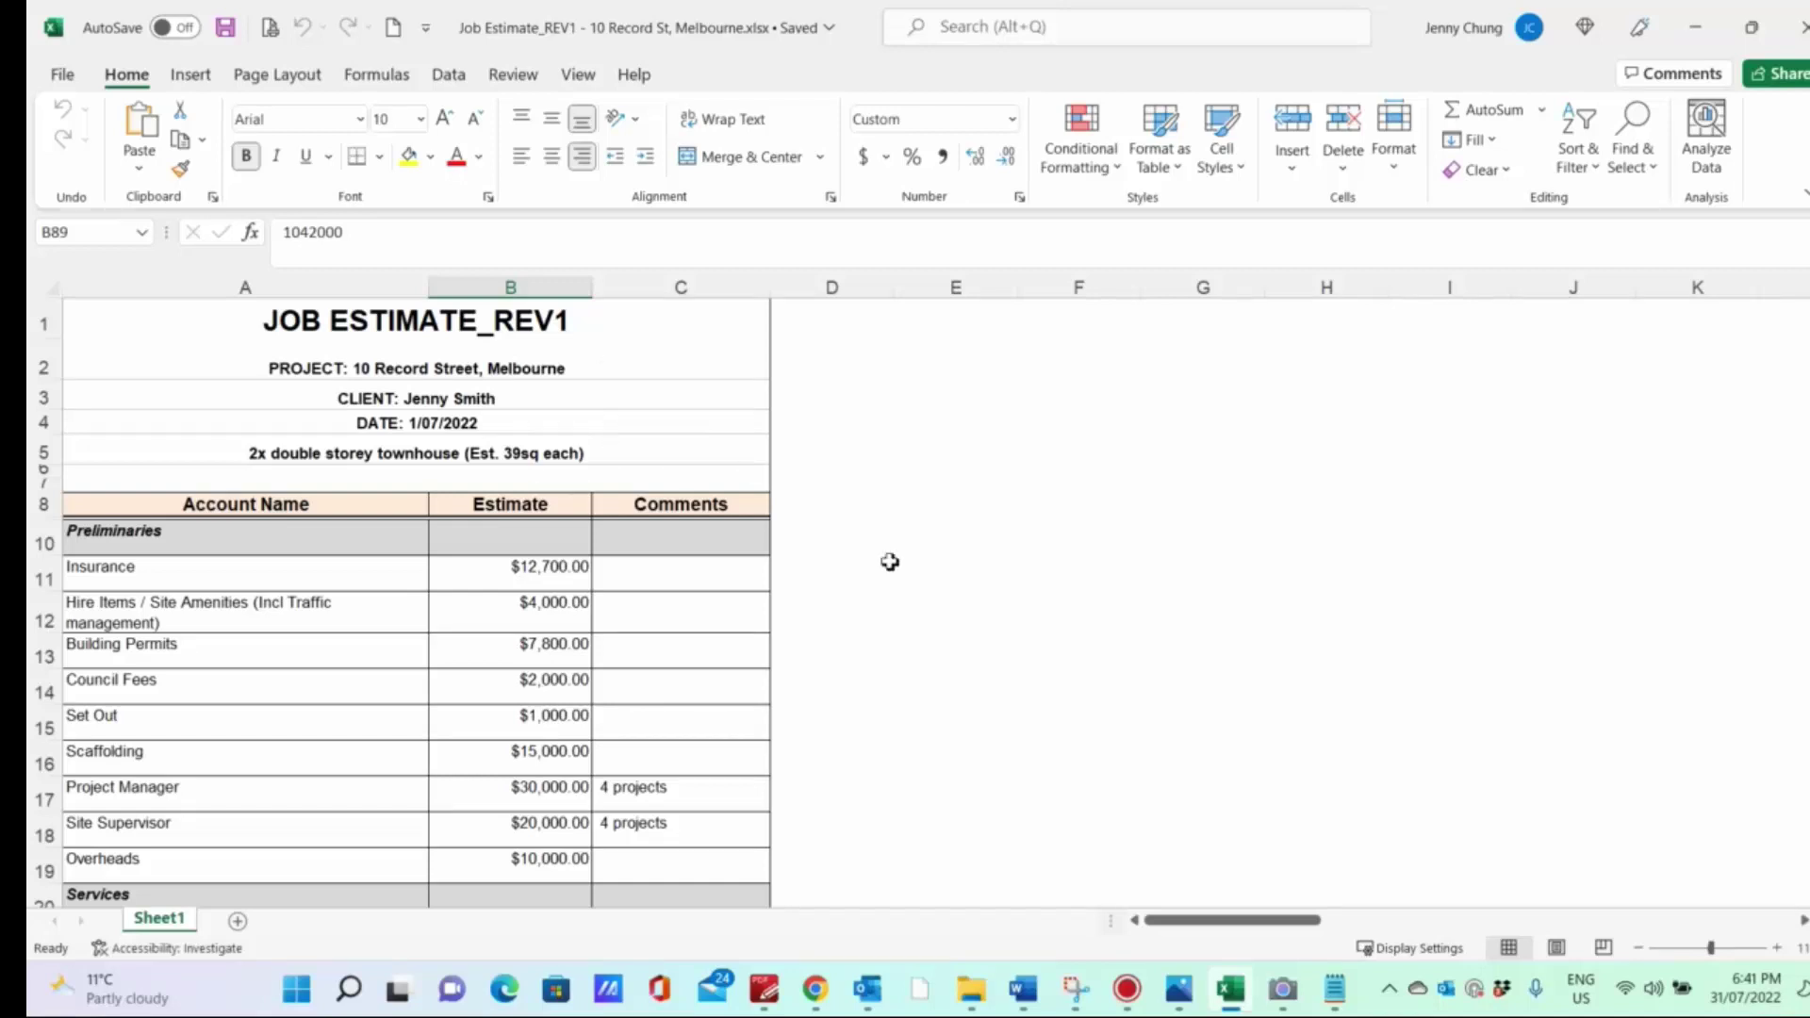
Step: Select the estimate's existing client as the quote customer, filling in their billing address
{"action": "left_click", "coordinate": [816, 1001]}
{"action": "left_click", "coordinate": [457, 324]}
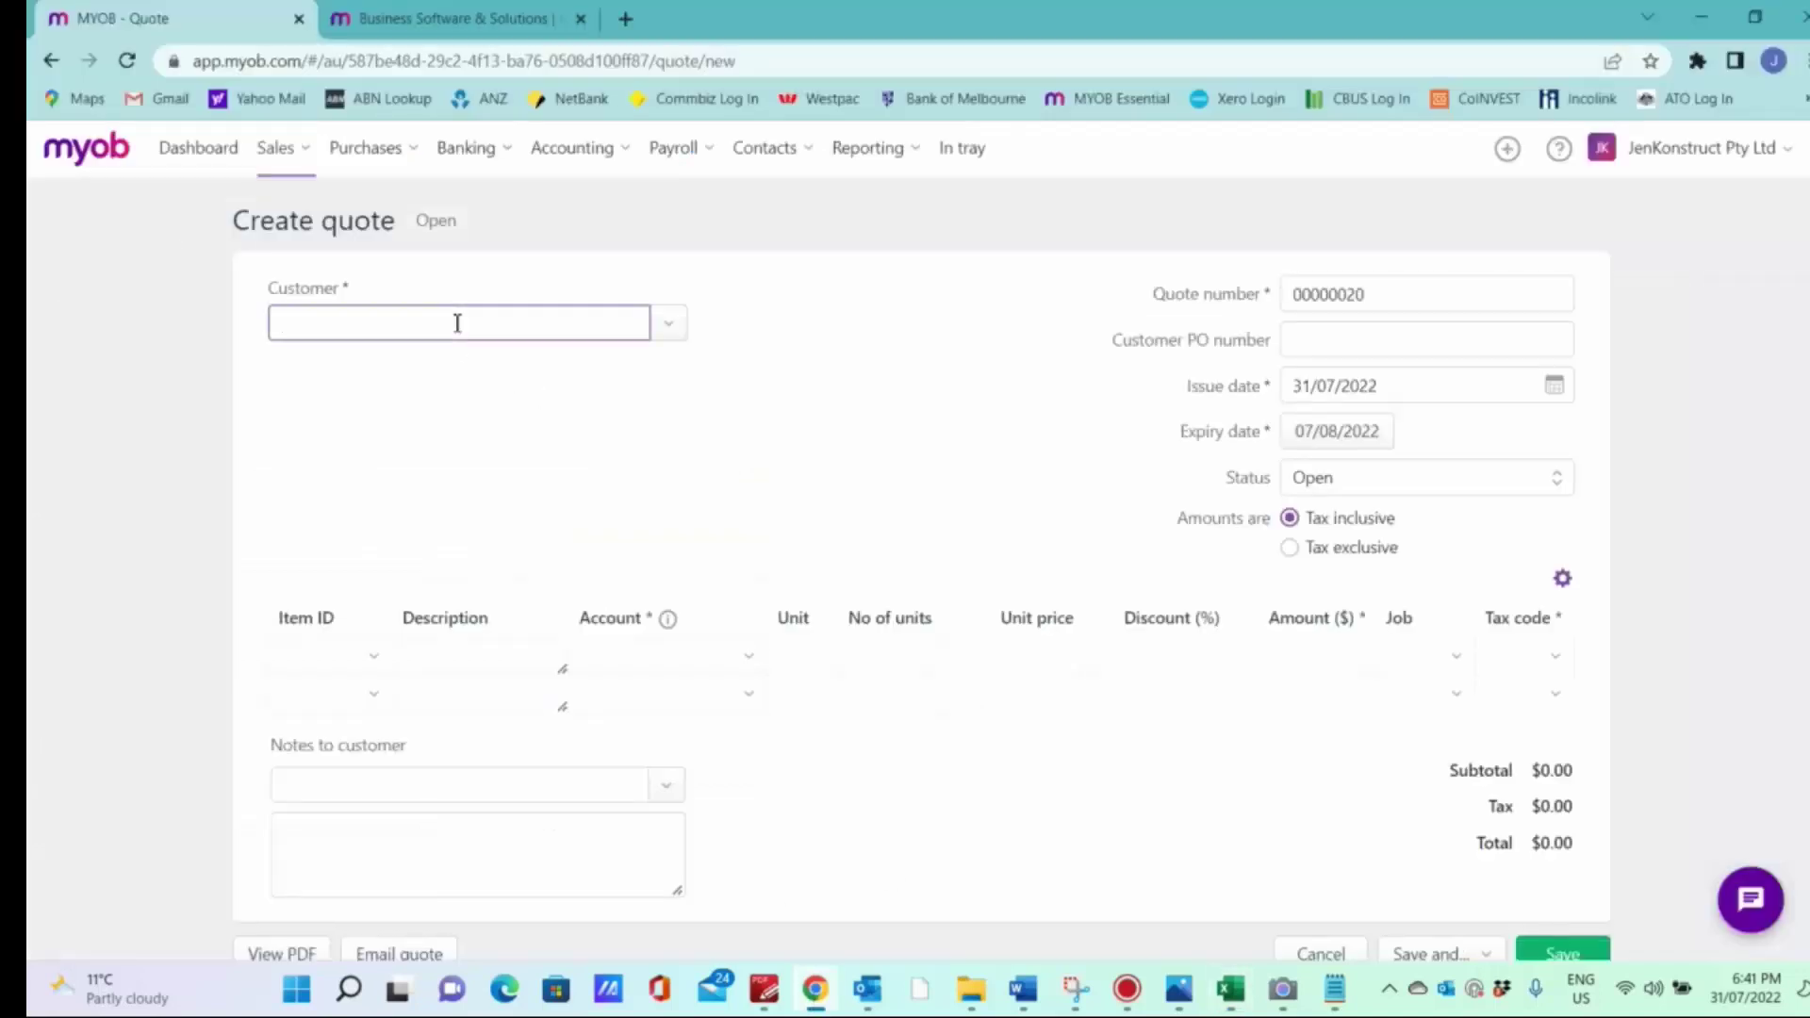
{"action": "type", "text": "jenny"}
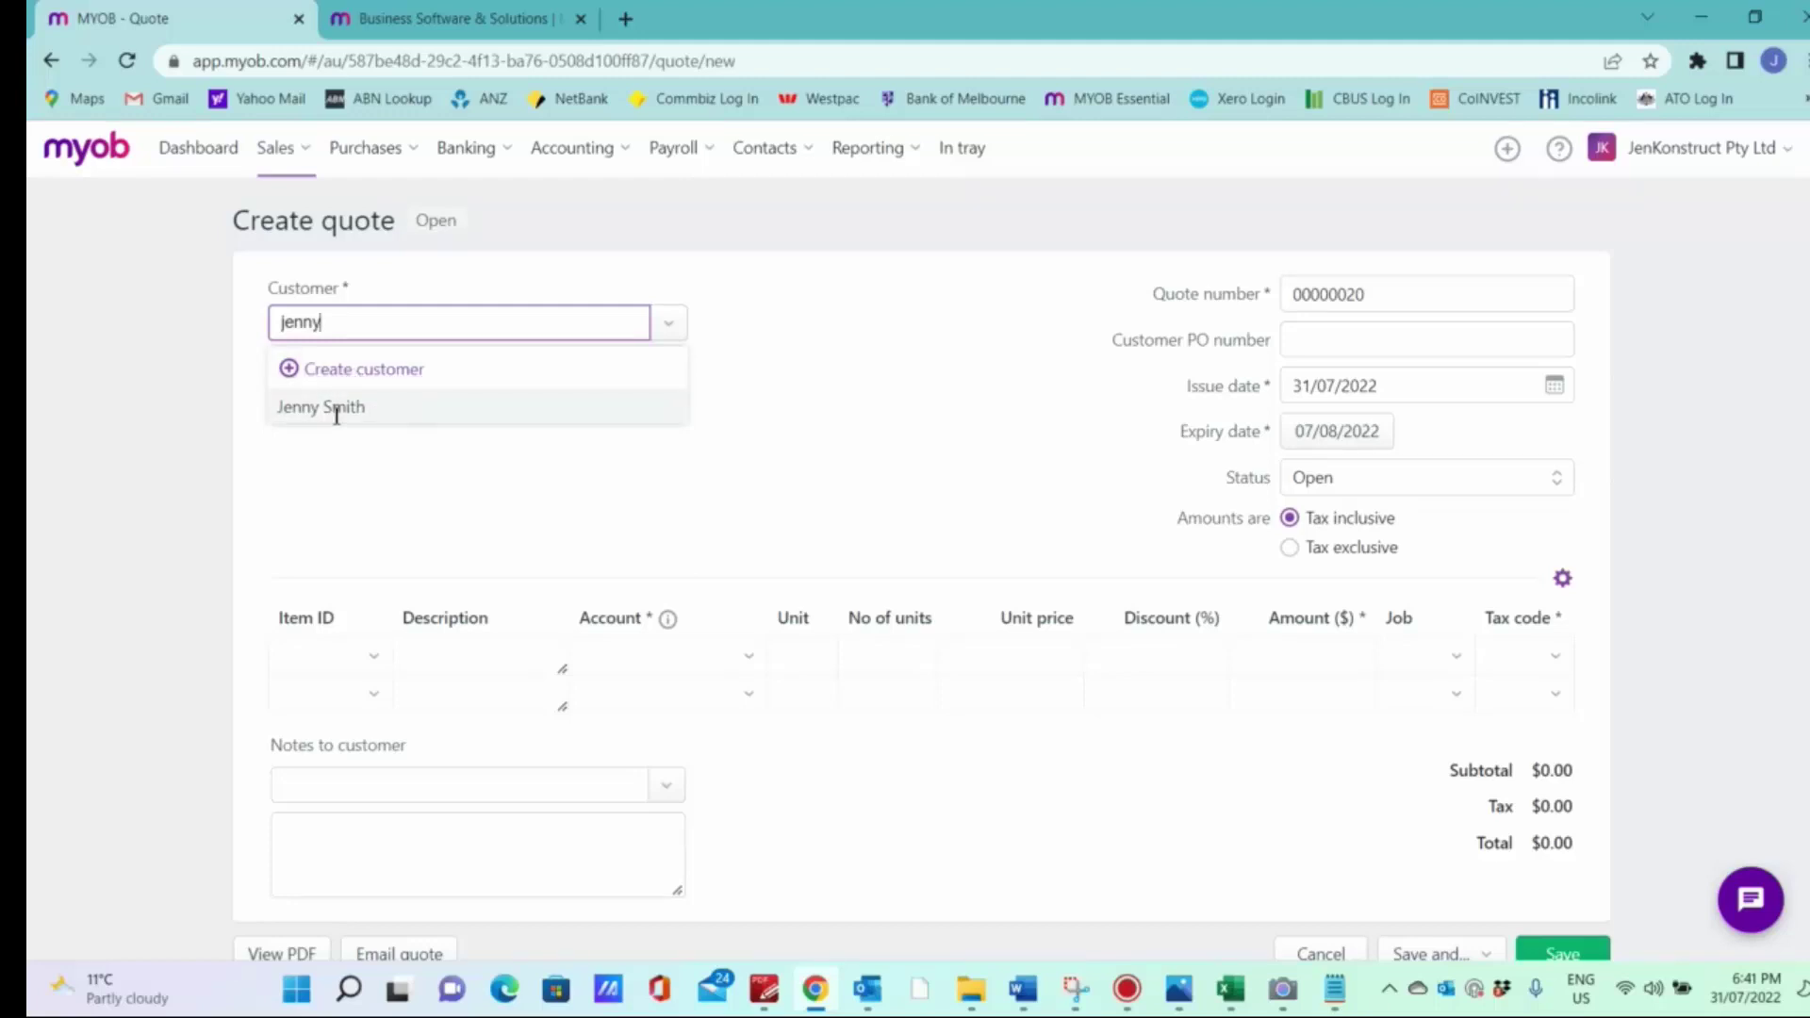
{"action": "left_click", "coordinate": [337, 409]}
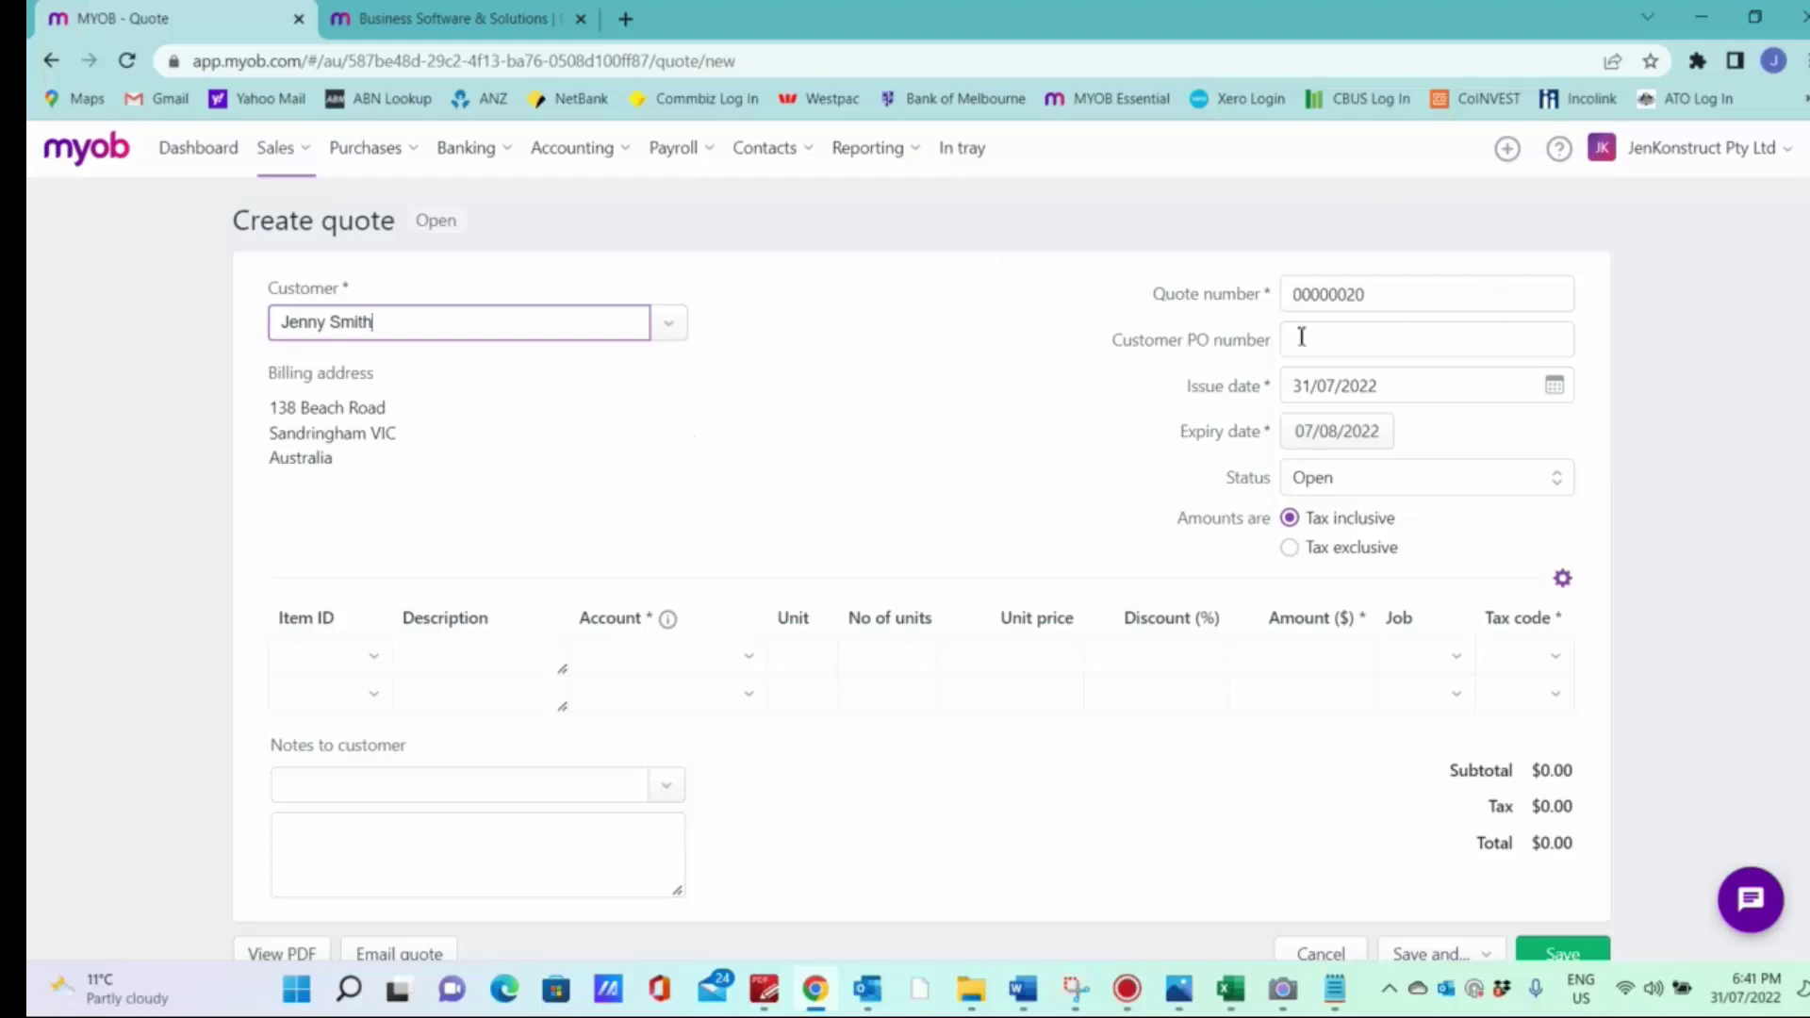
Step: Enter the property-based customer PO reference and set the issue date to 31/07/2022
{"action": "left_click", "coordinate": [1403, 300]}
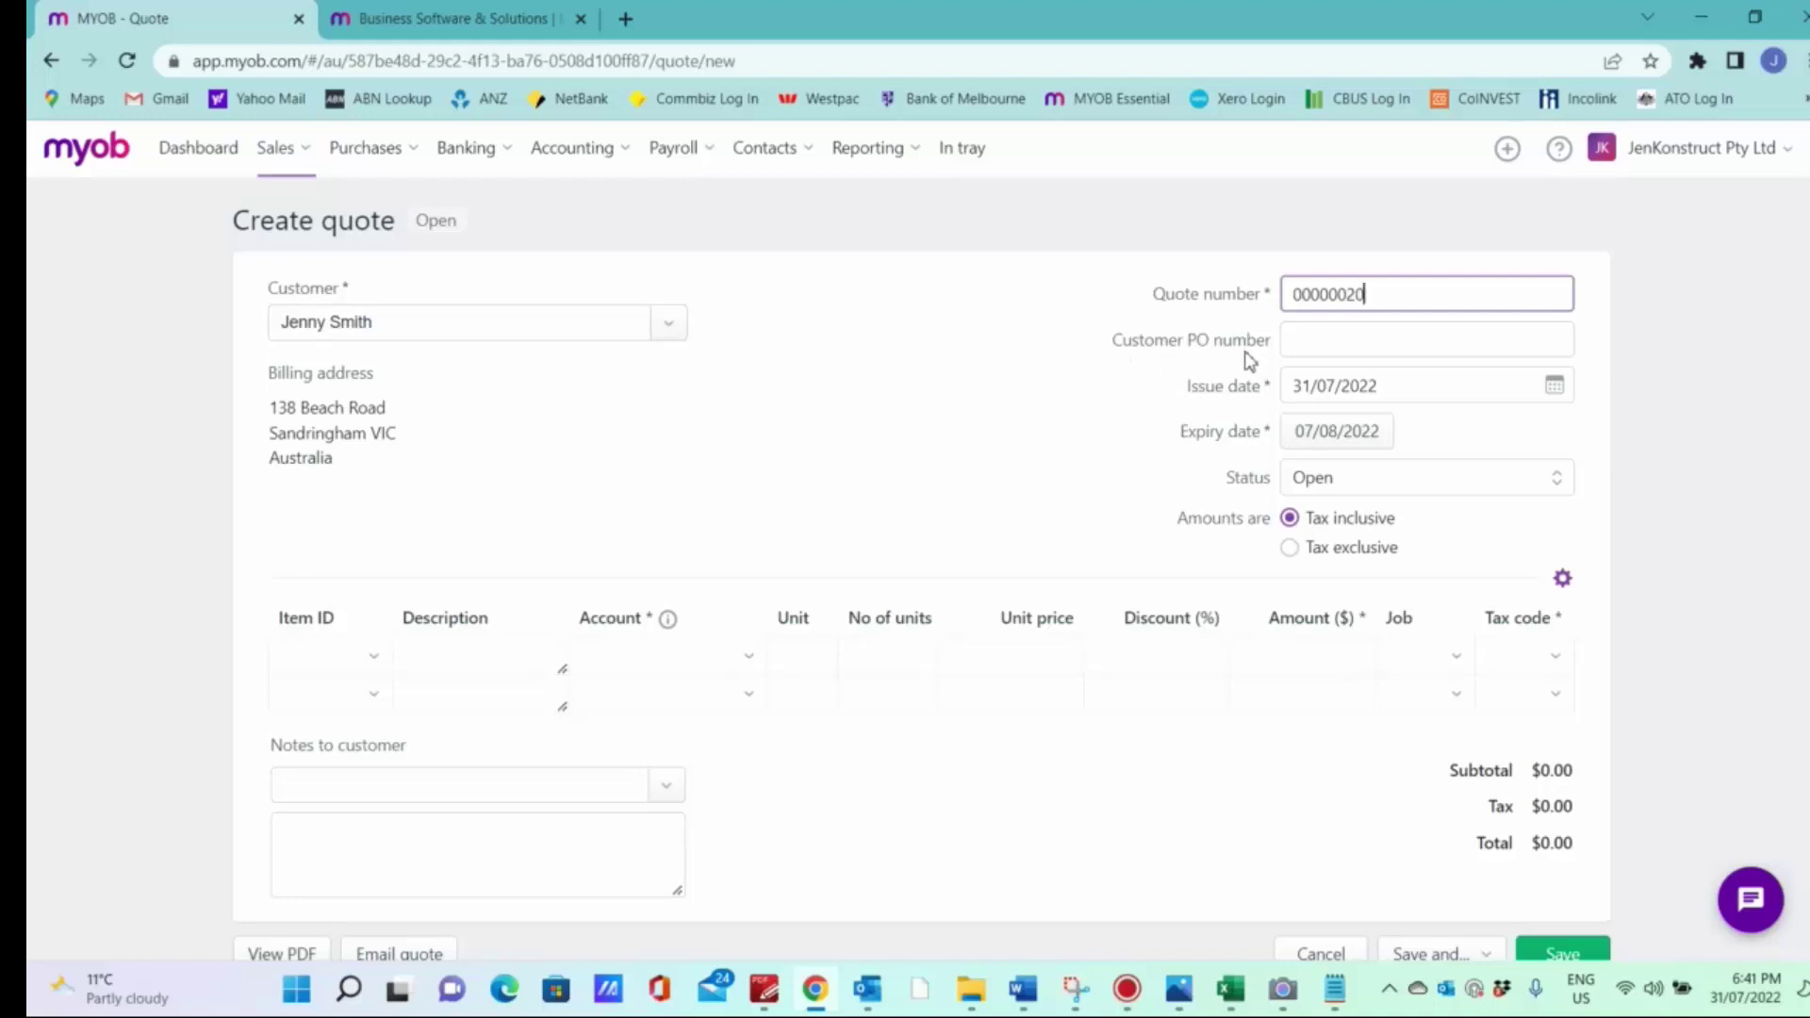
{"action": "left_click", "coordinate": [1310, 346]}
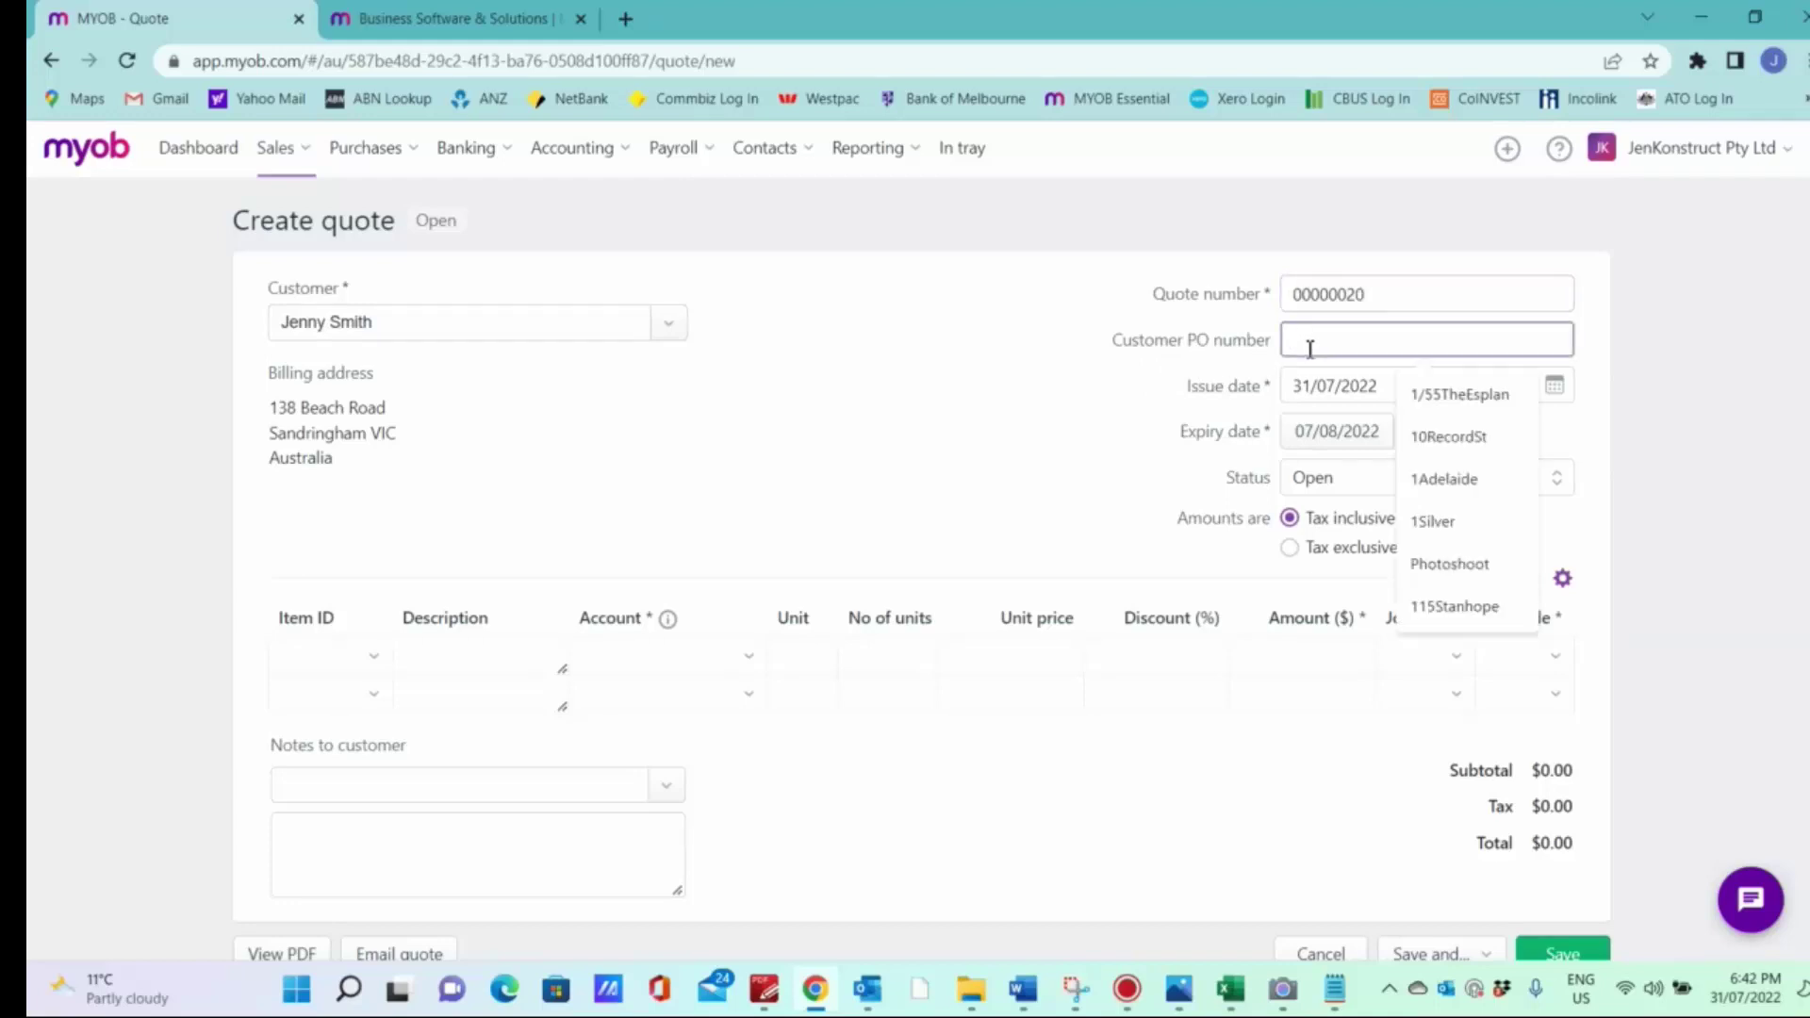
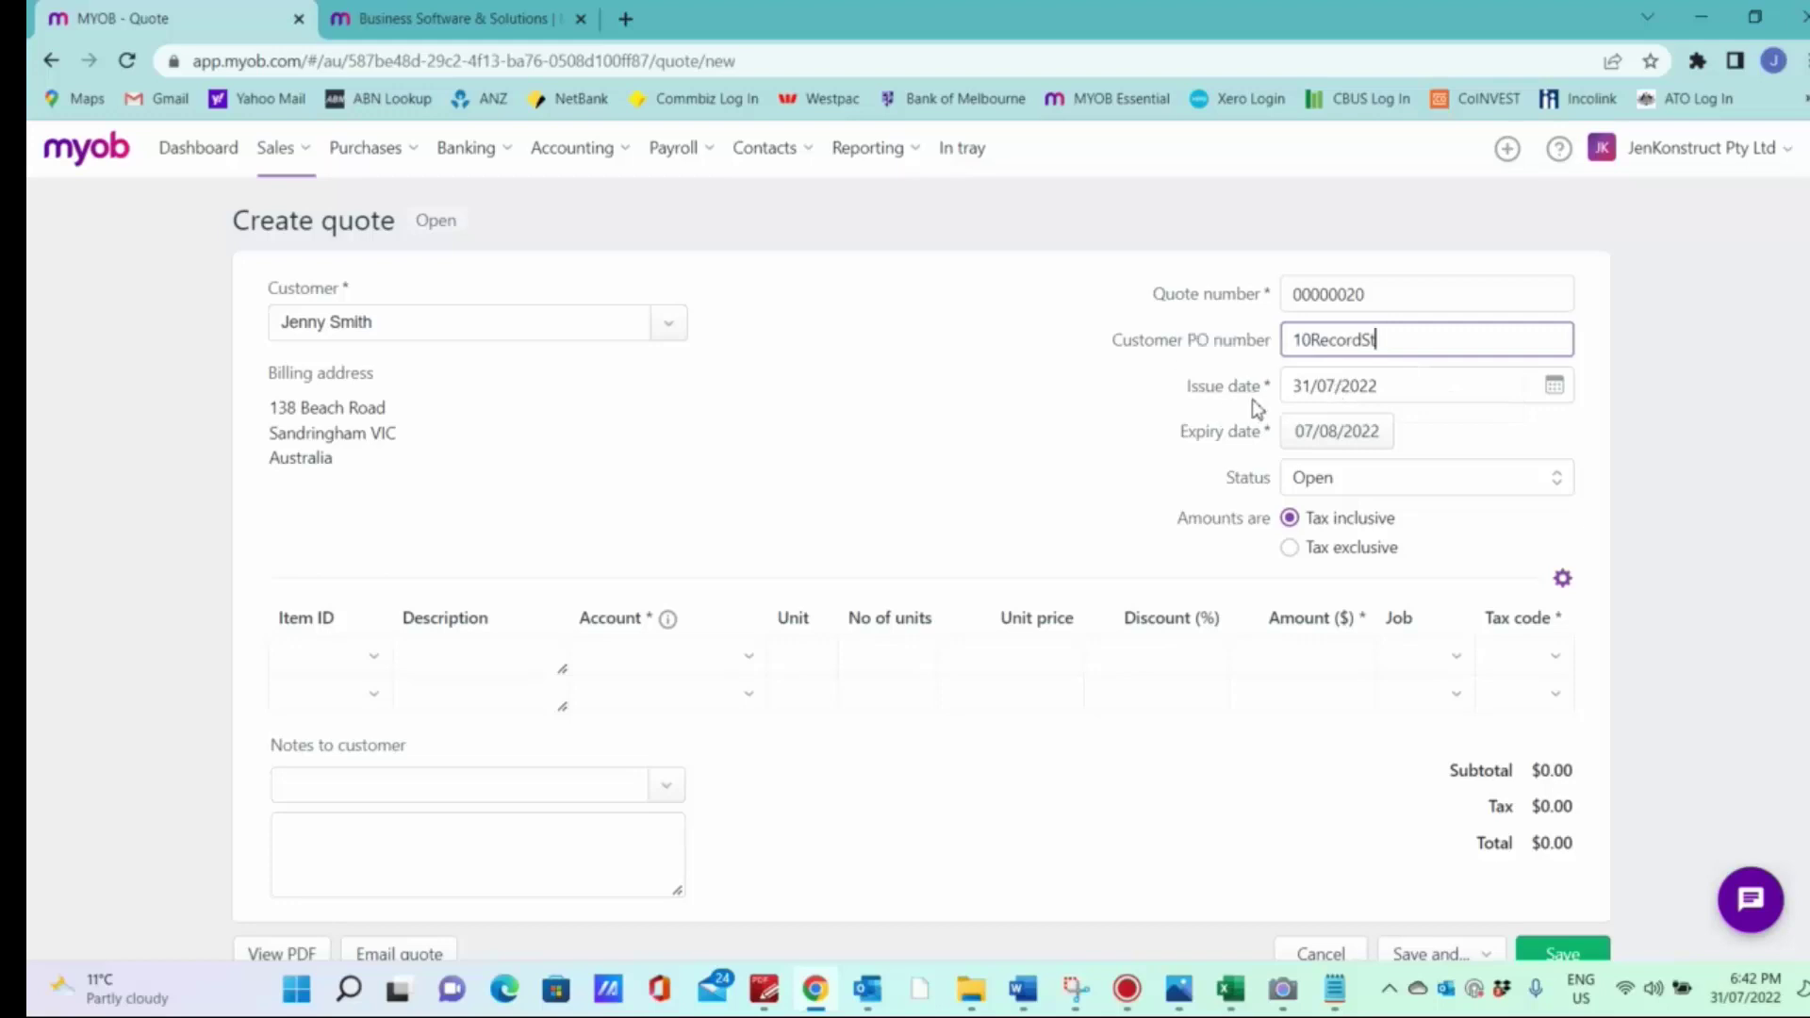
{"action": "left_click", "coordinate": [1555, 386]}
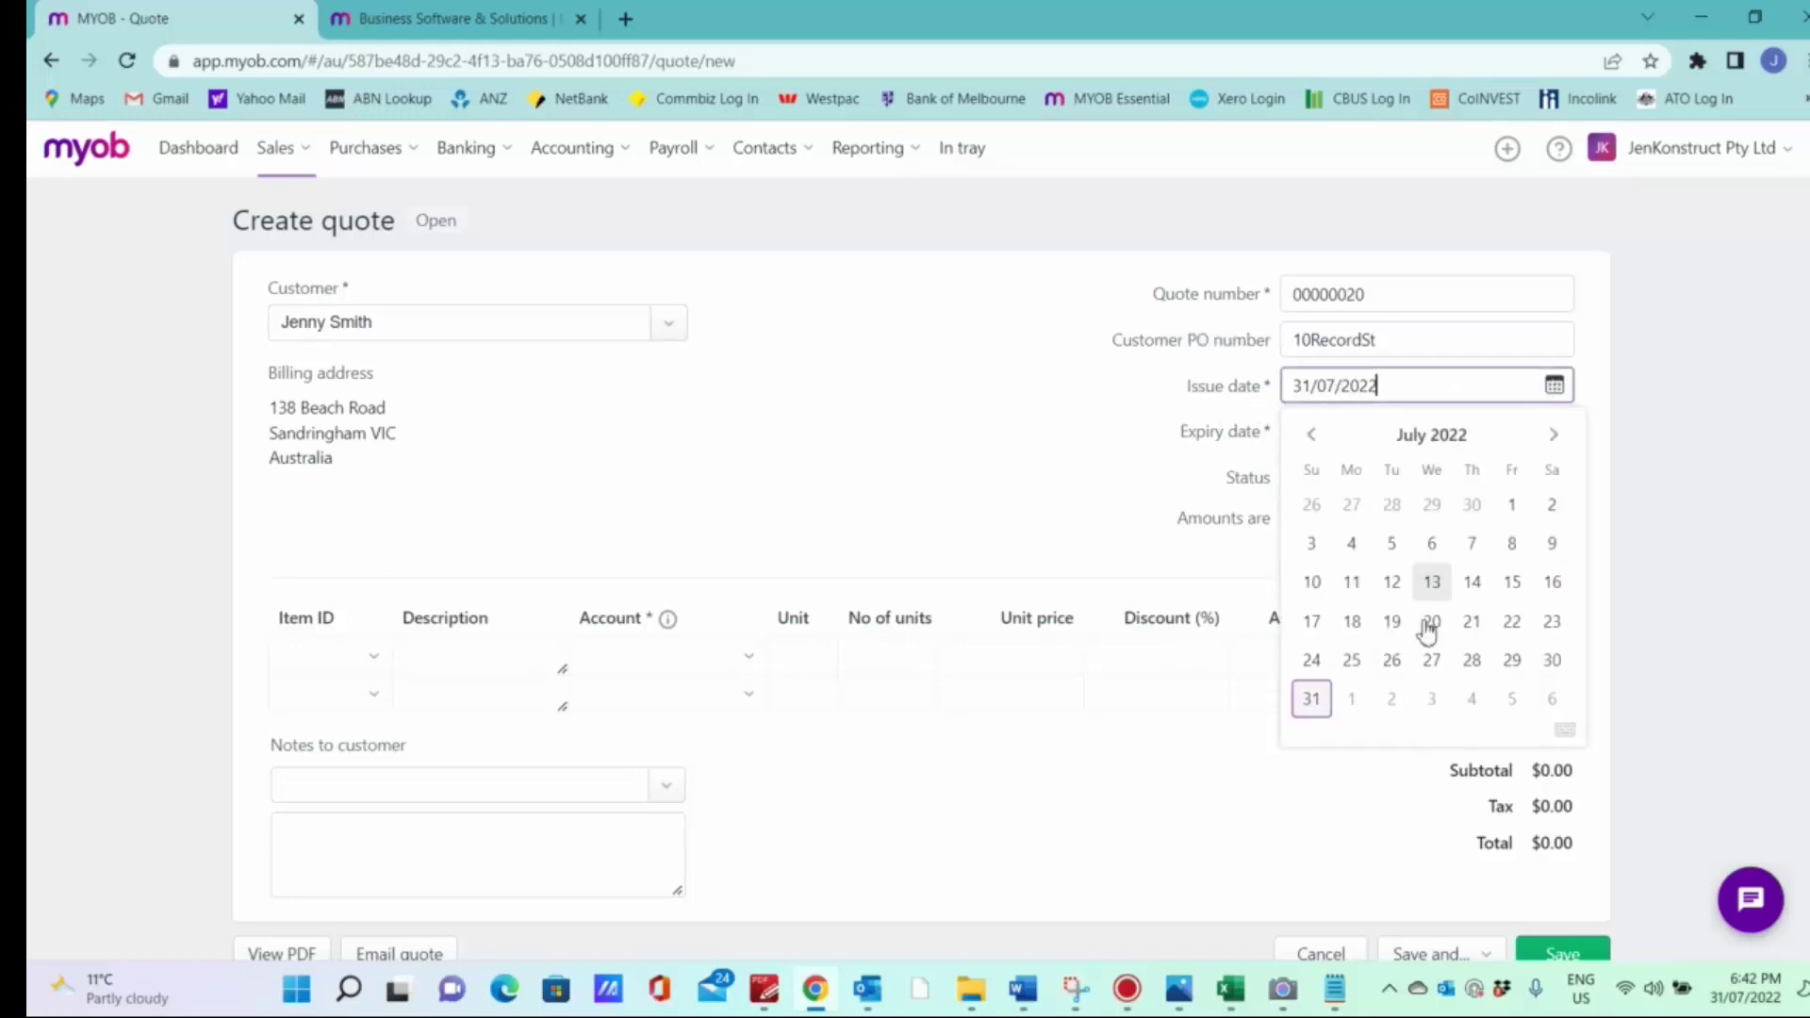
{"action": "left_click", "coordinate": [1313, 698]}
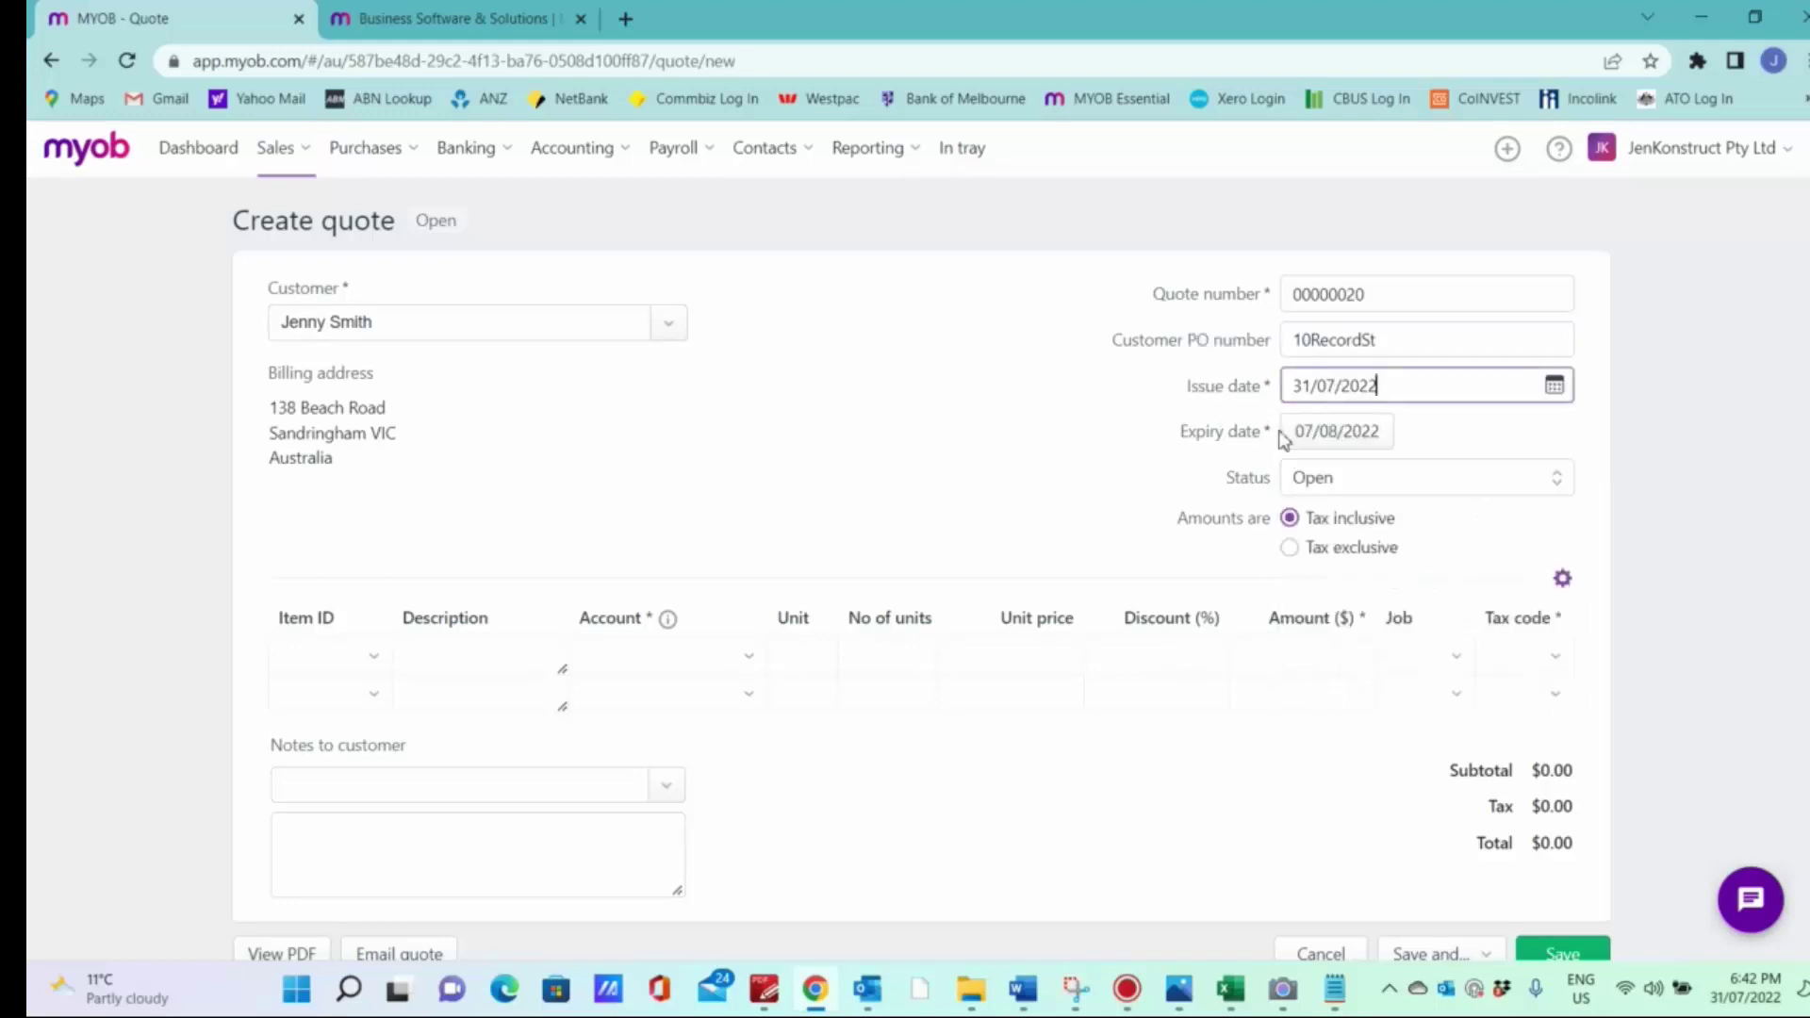
Step: Make the quote expire 30 days after issue (30/08/2022) and keep status Open
{"action": "left_click", "coordinate": [1334, 451]}
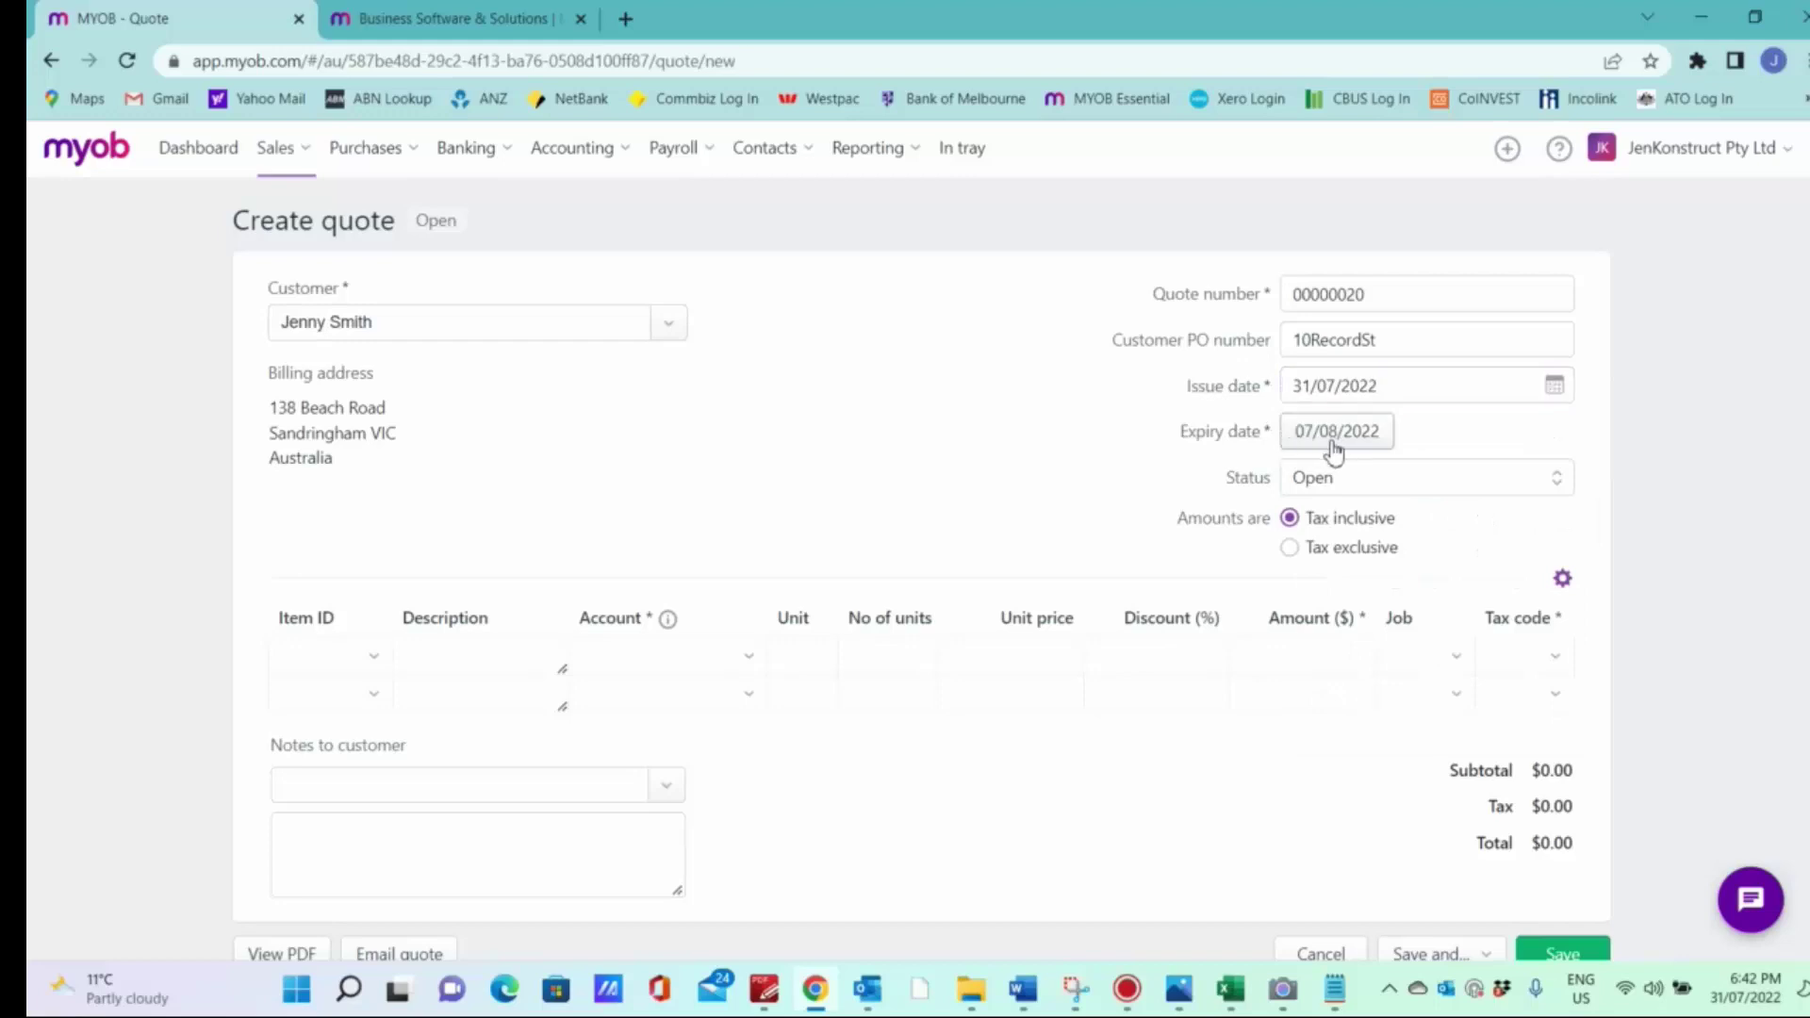
{"action": "left_click_drag", "start_coordinate": [1178, 573], "coordinate": [1238, 579]}
{"action": "type", "text": "30"}
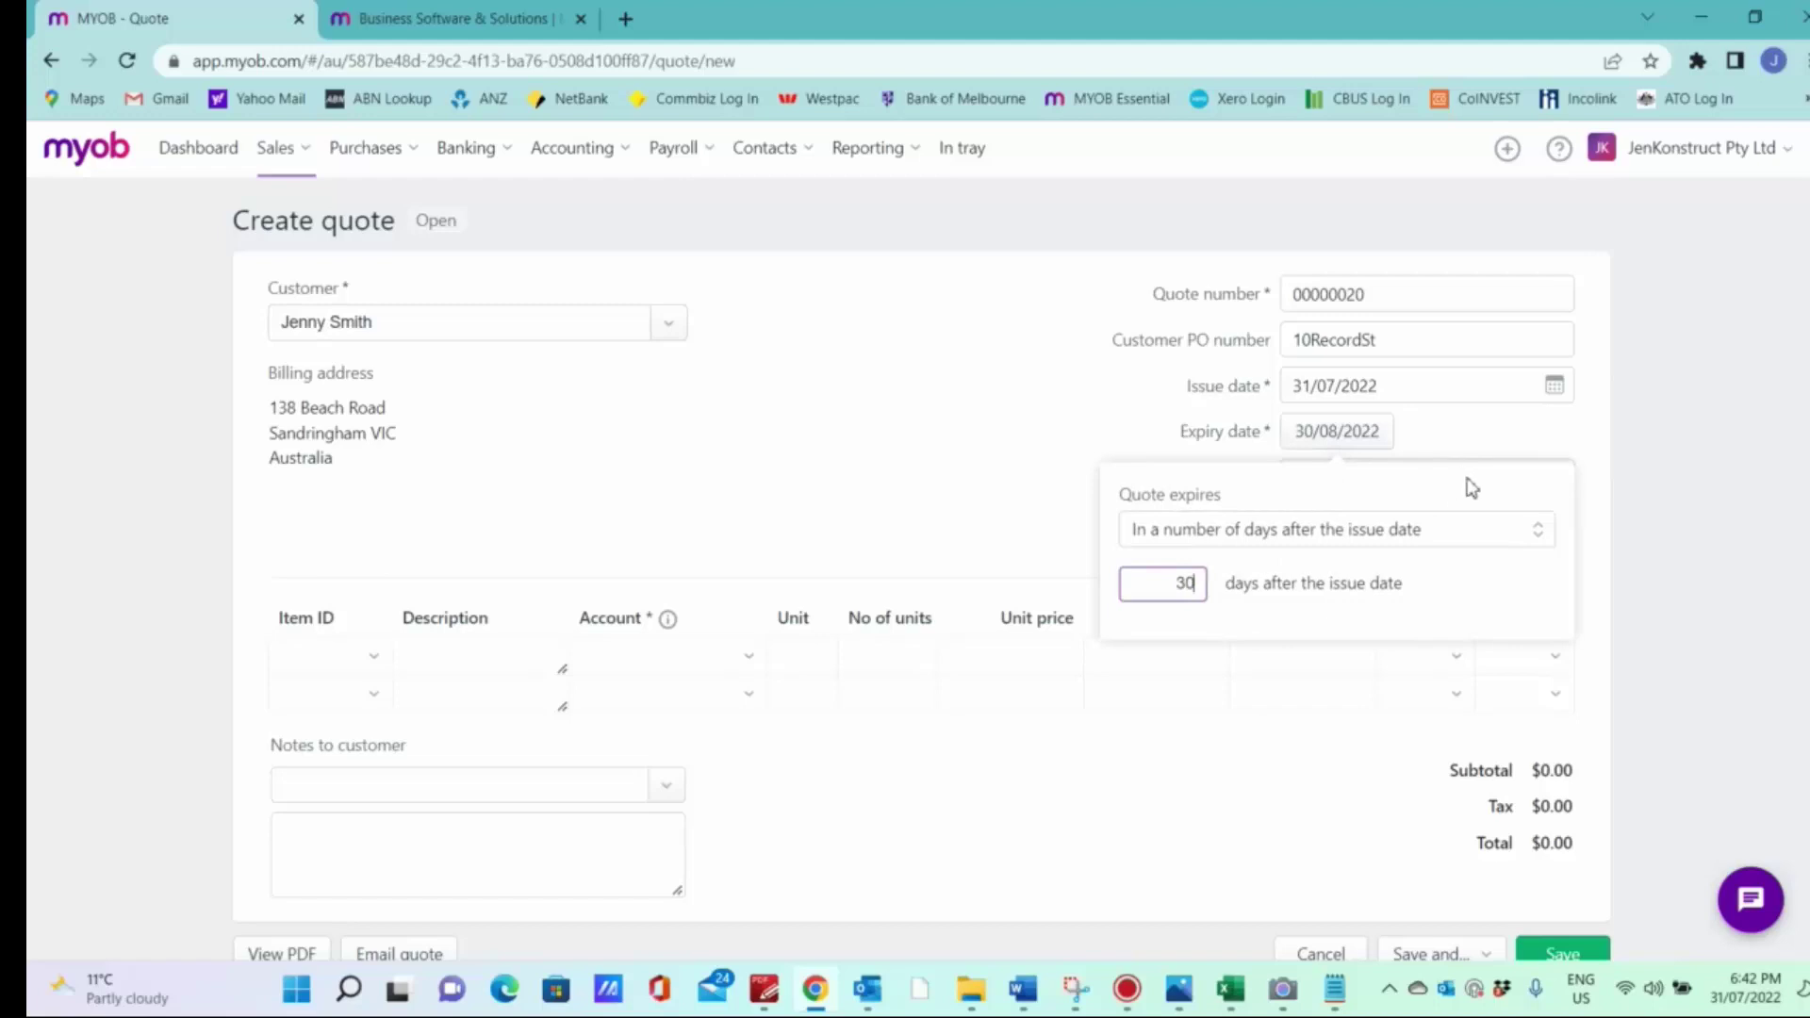
{"action": "key", "text": "Return"}
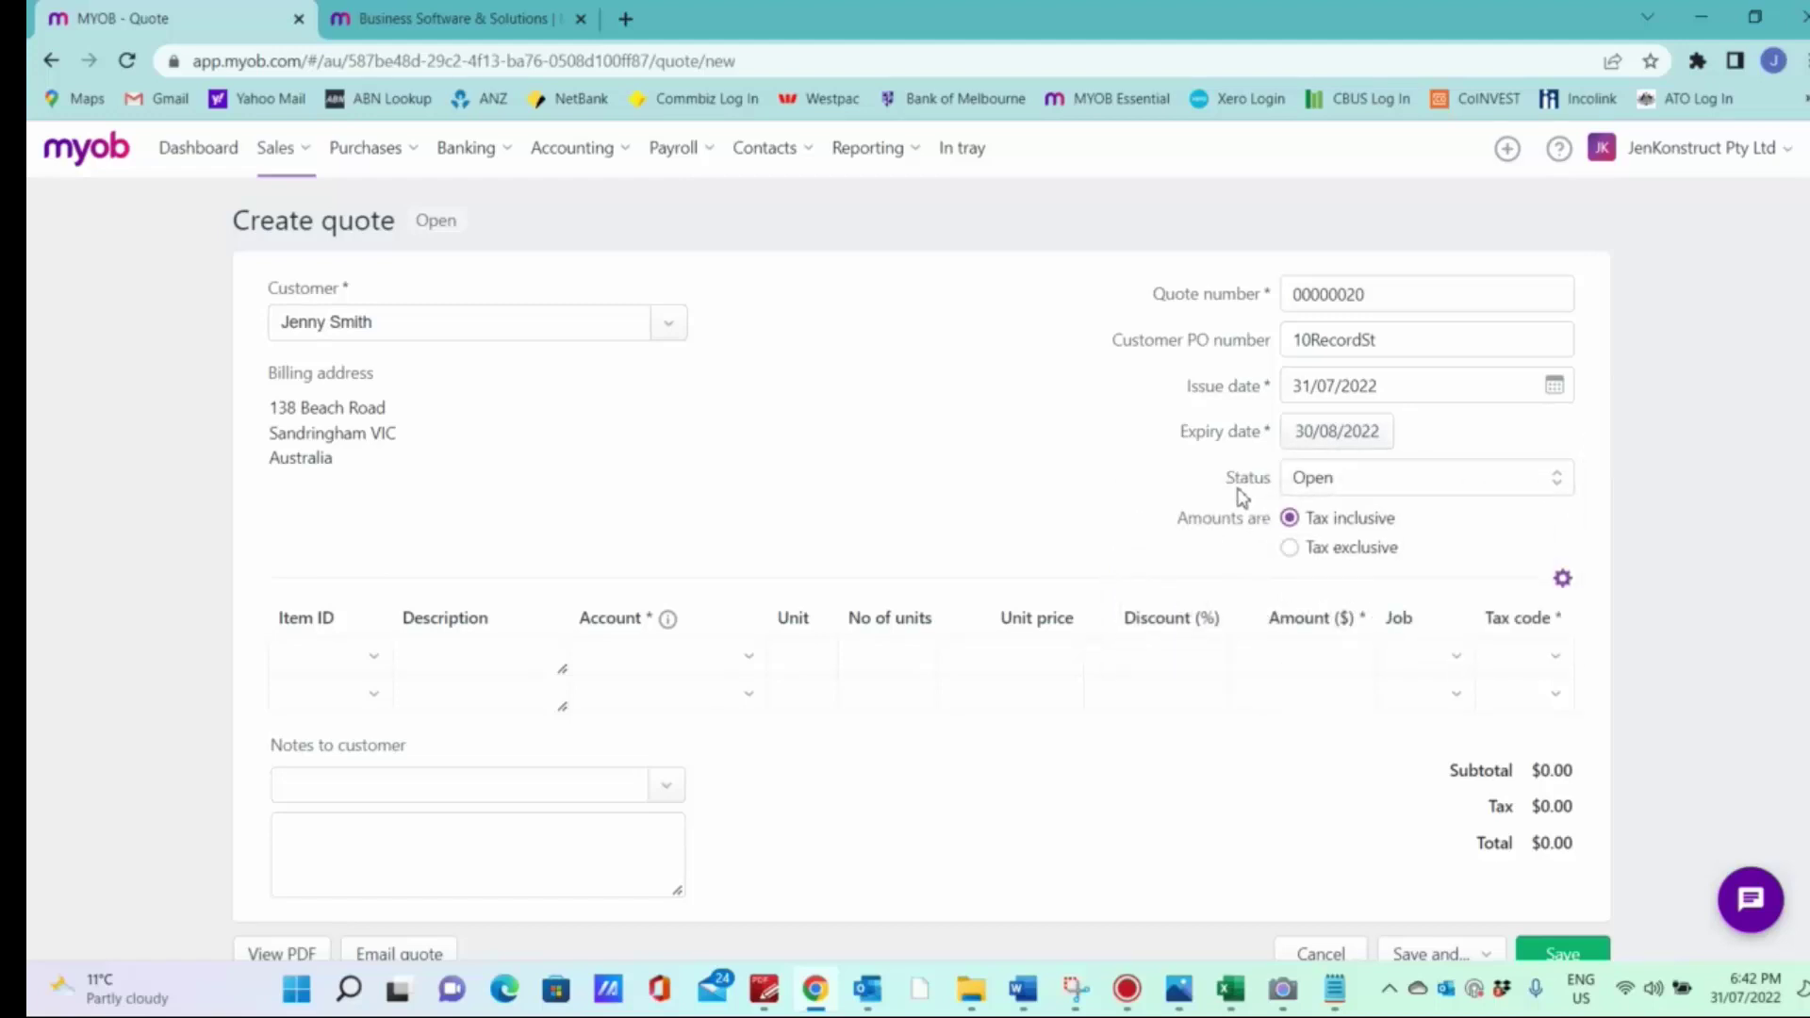
{"action": "left_click", "coordinate": [1554, 482]}
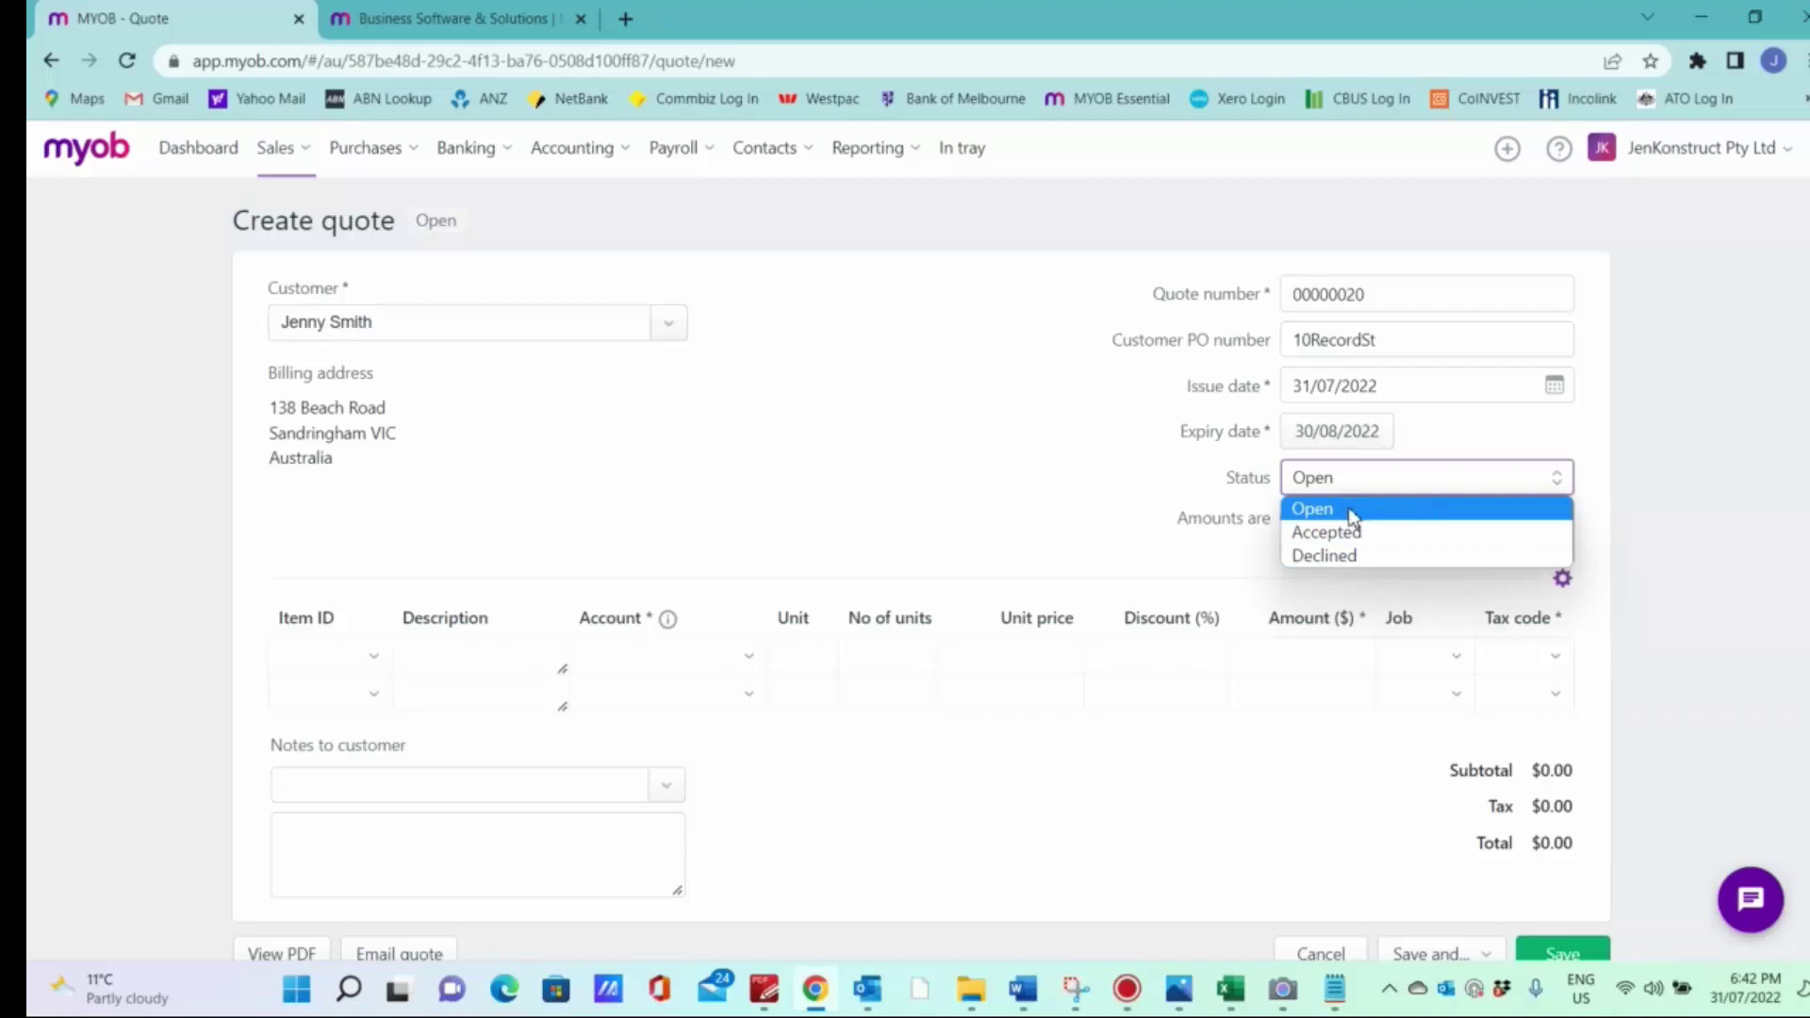
{"action": "left_click", "coordinate": [1353, 515]}
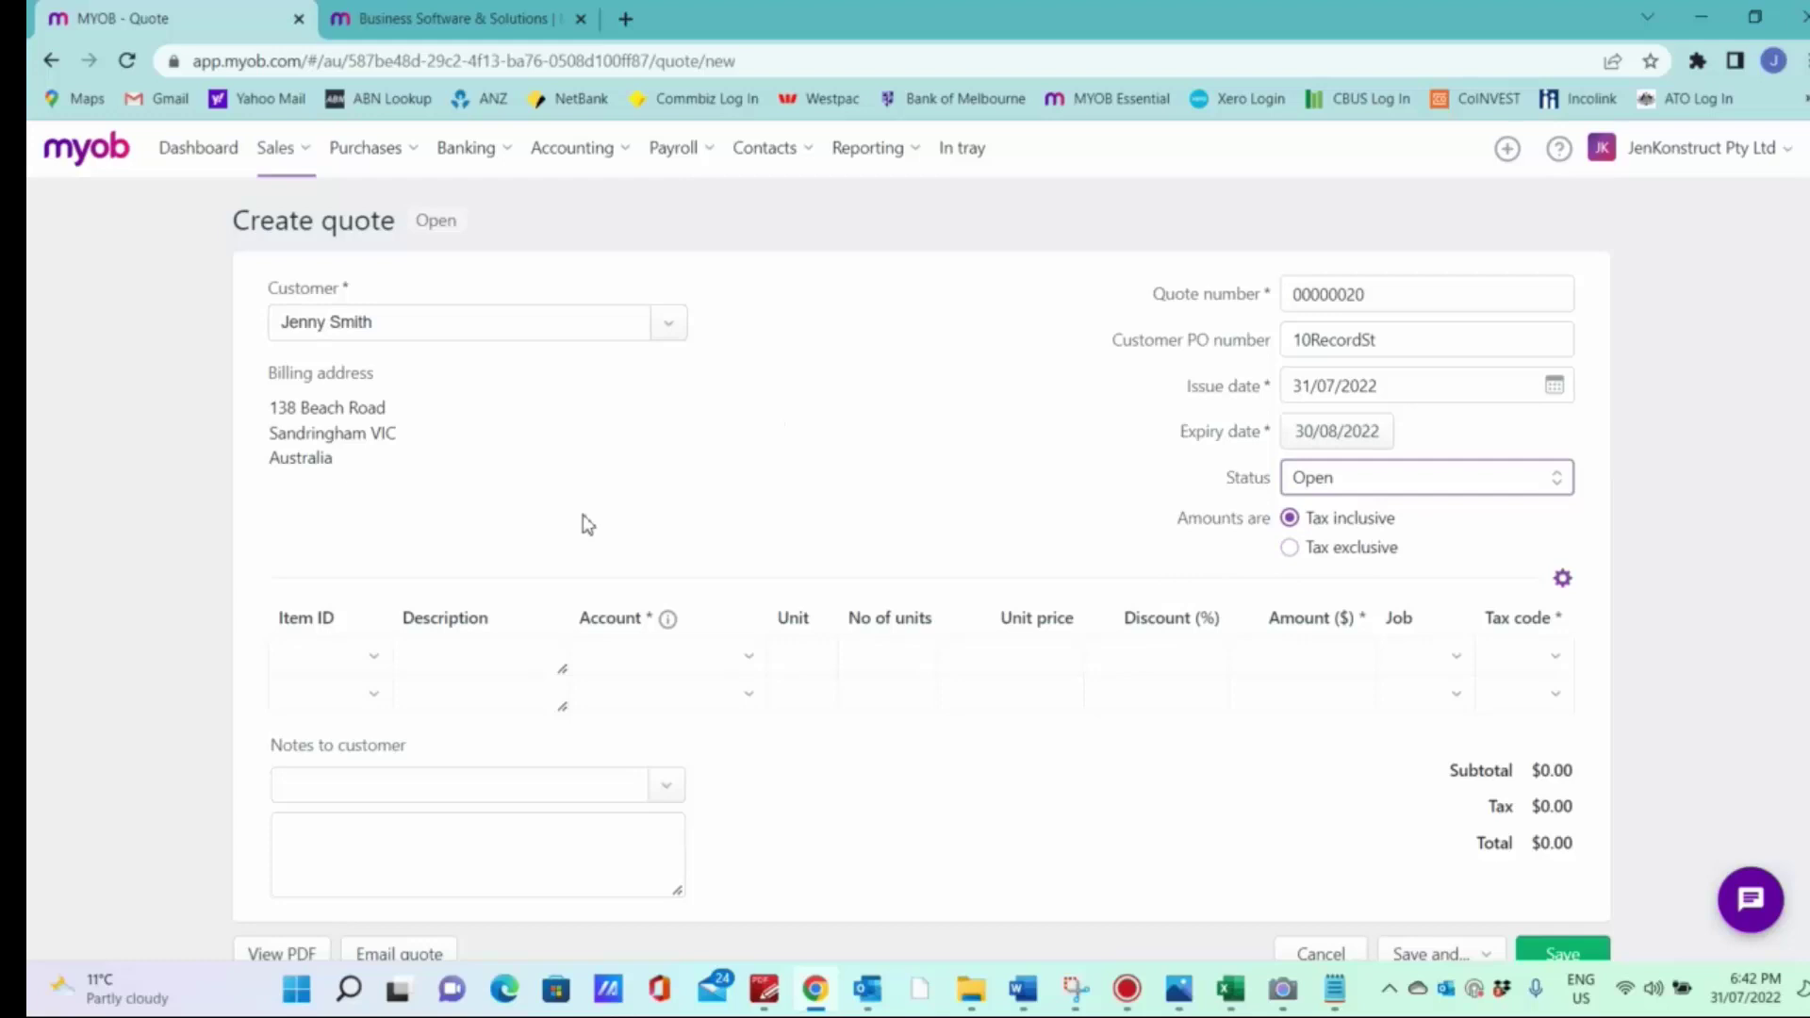
Step: Paste the prepared townhouse construction description into the first quote line
{"action": "scroll", "coordinate": [323, 717], "scroll_direction": "down", "scroll_amount": 1}
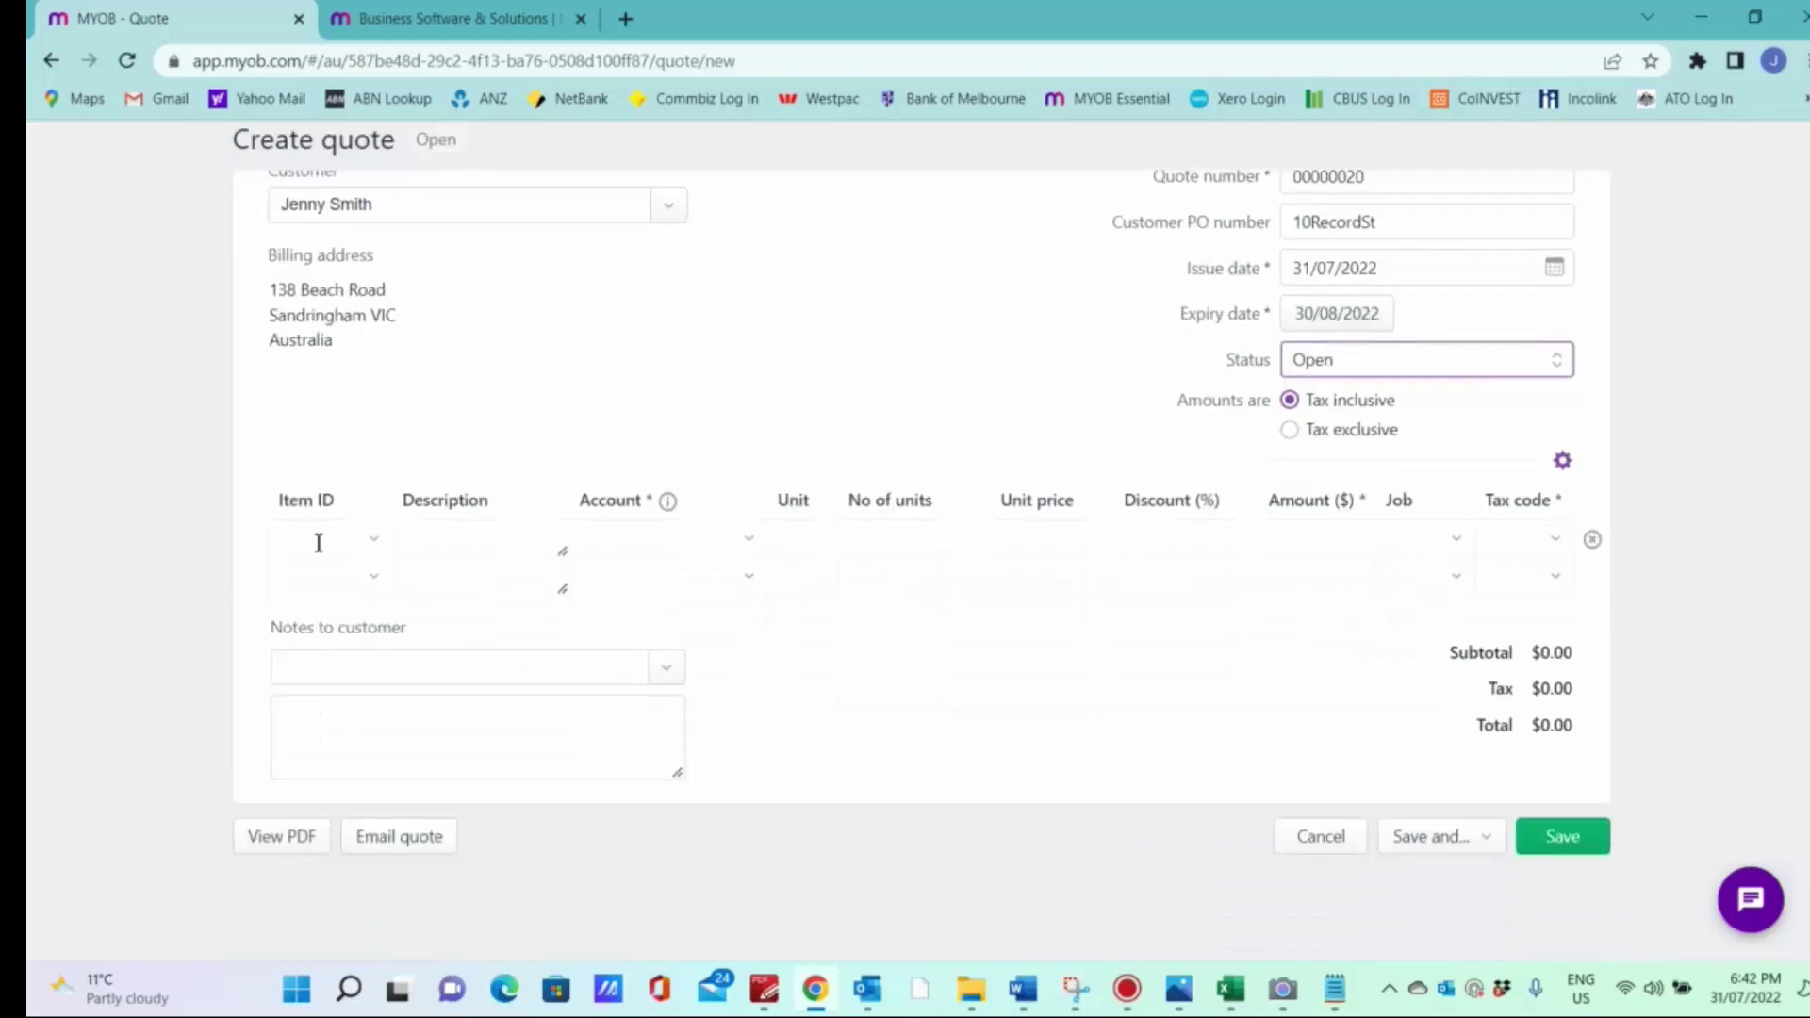
{"action": "left_click", "coordinate": [431, 542]}
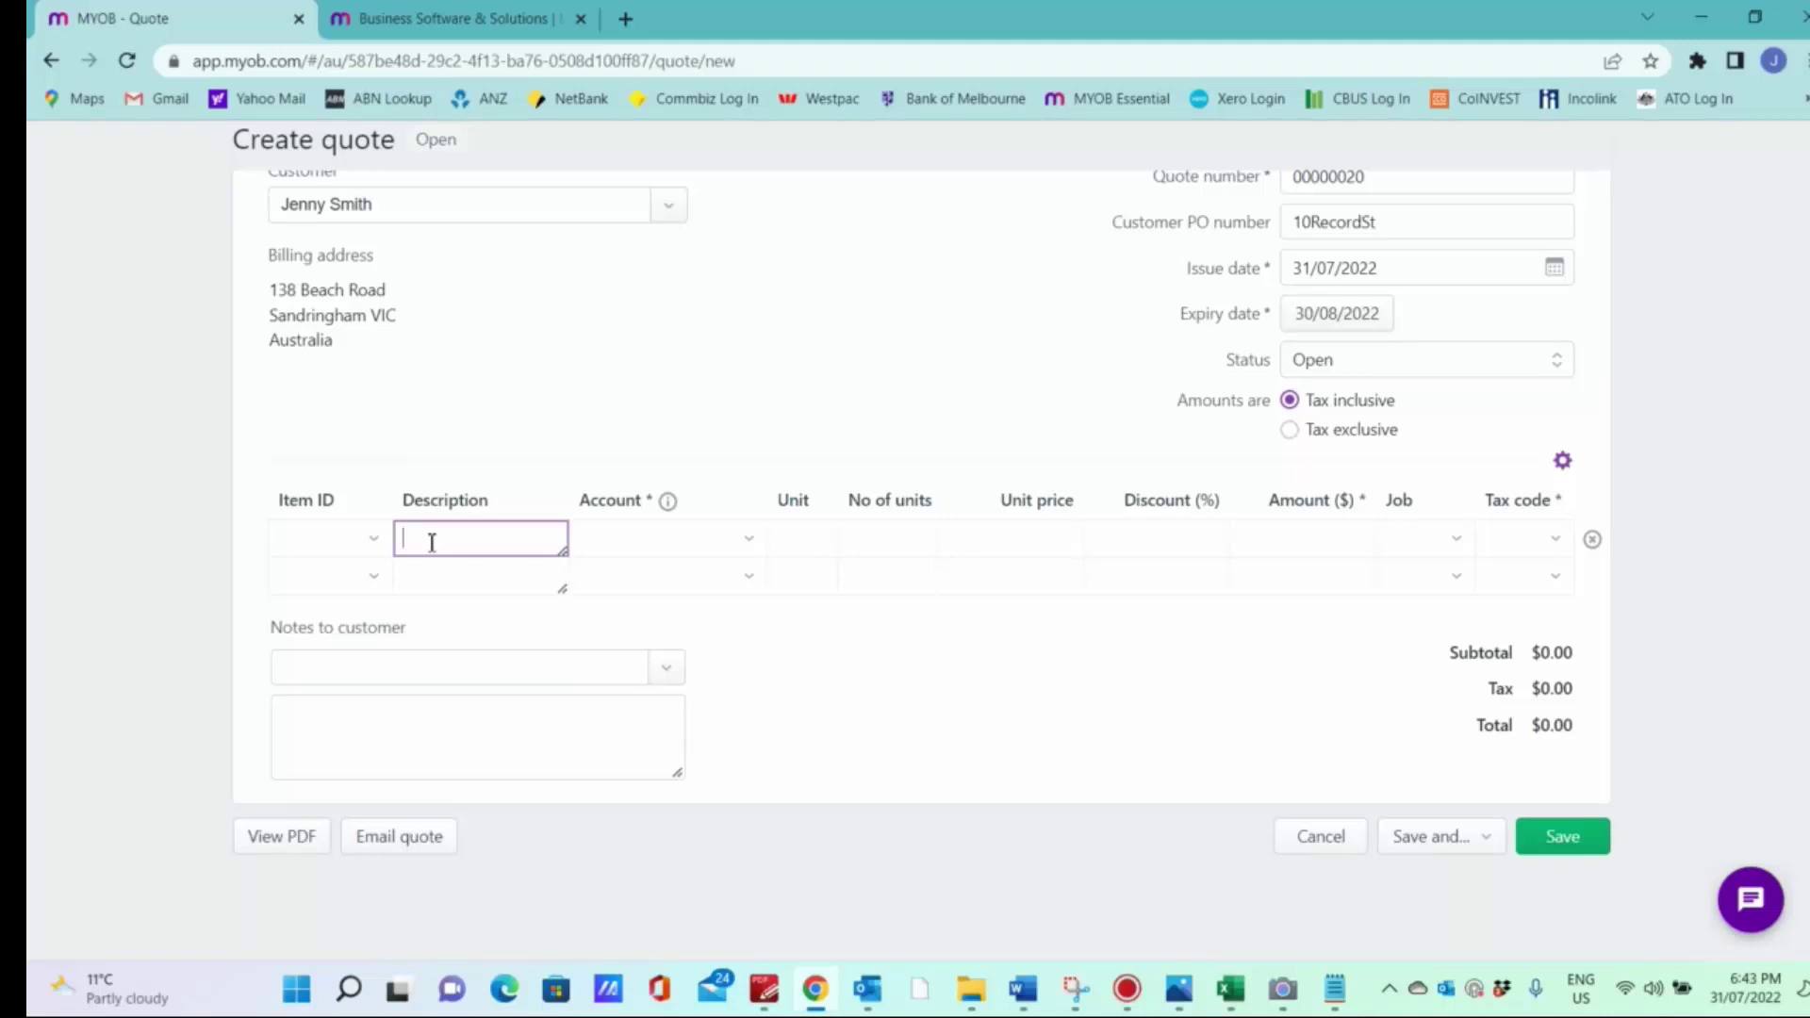
{"action": "key", "text": "alt+Tab"}
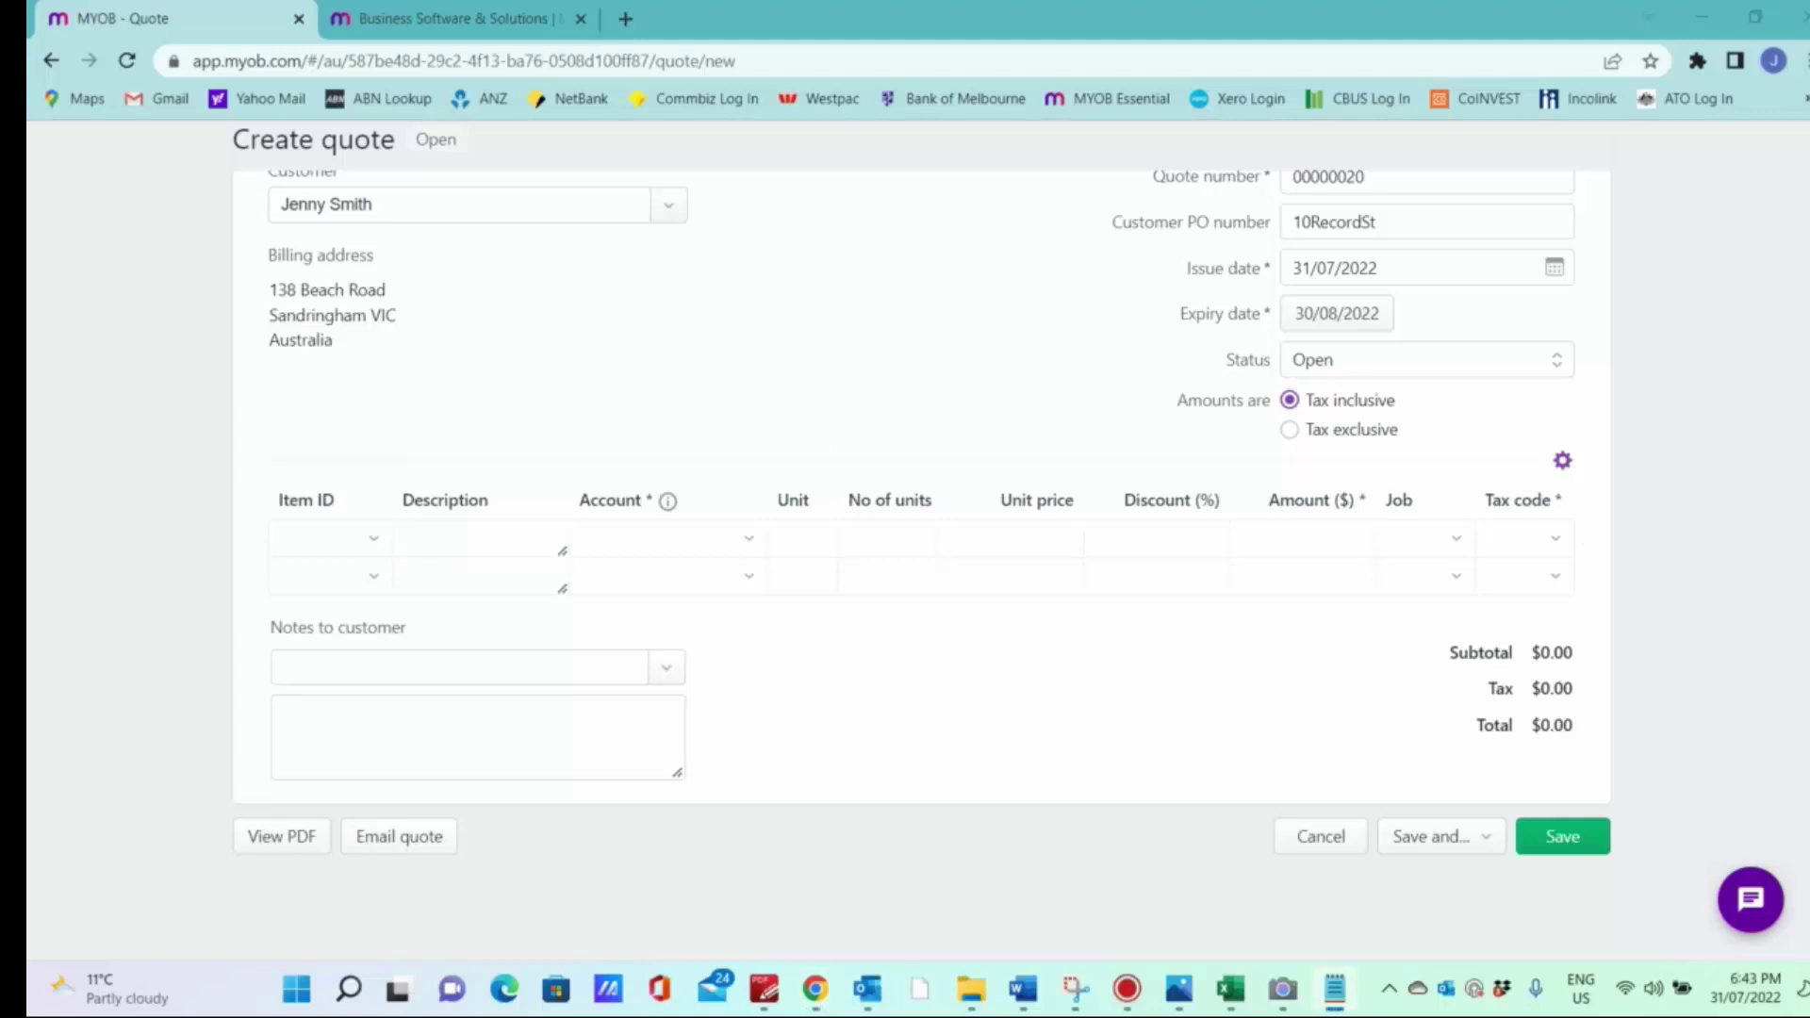
{"action": "left_click", "coordinate": [461, 537]}
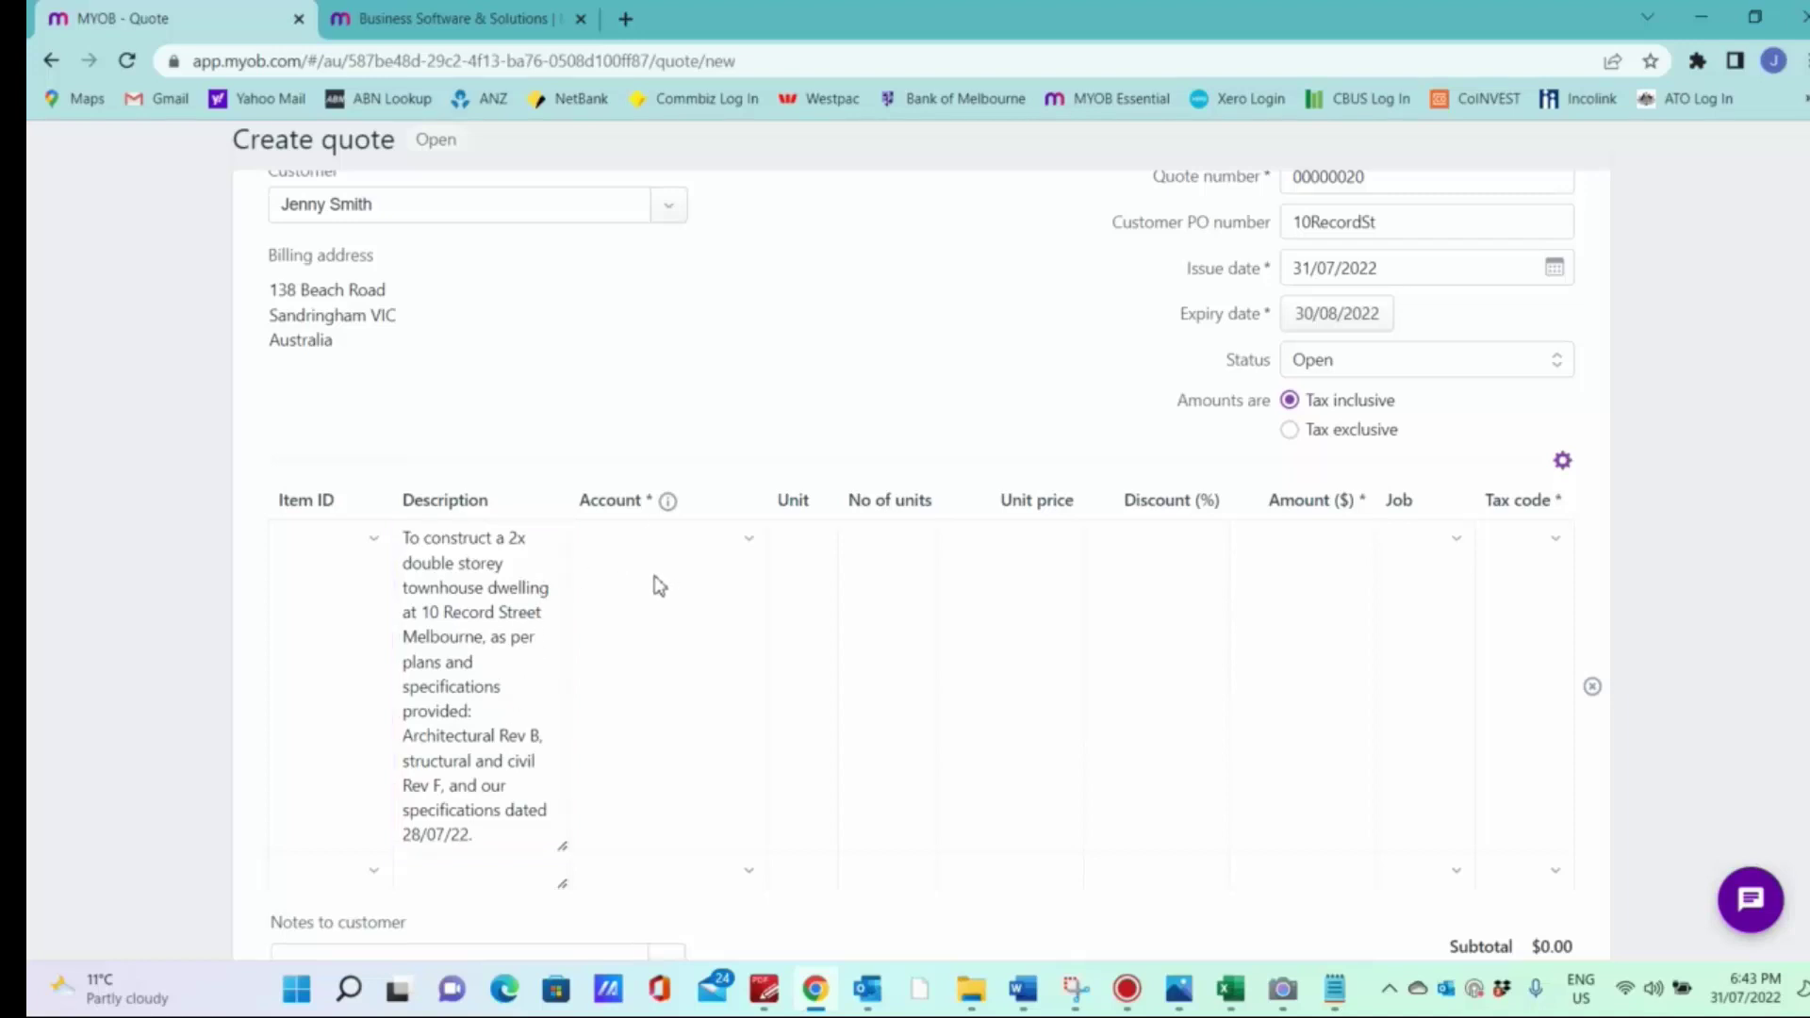
Step: Set the first line's account to 4-1350 Construction Income
{"action": "key", "text": "Tab"}
{"action": "type", "text": "4"}
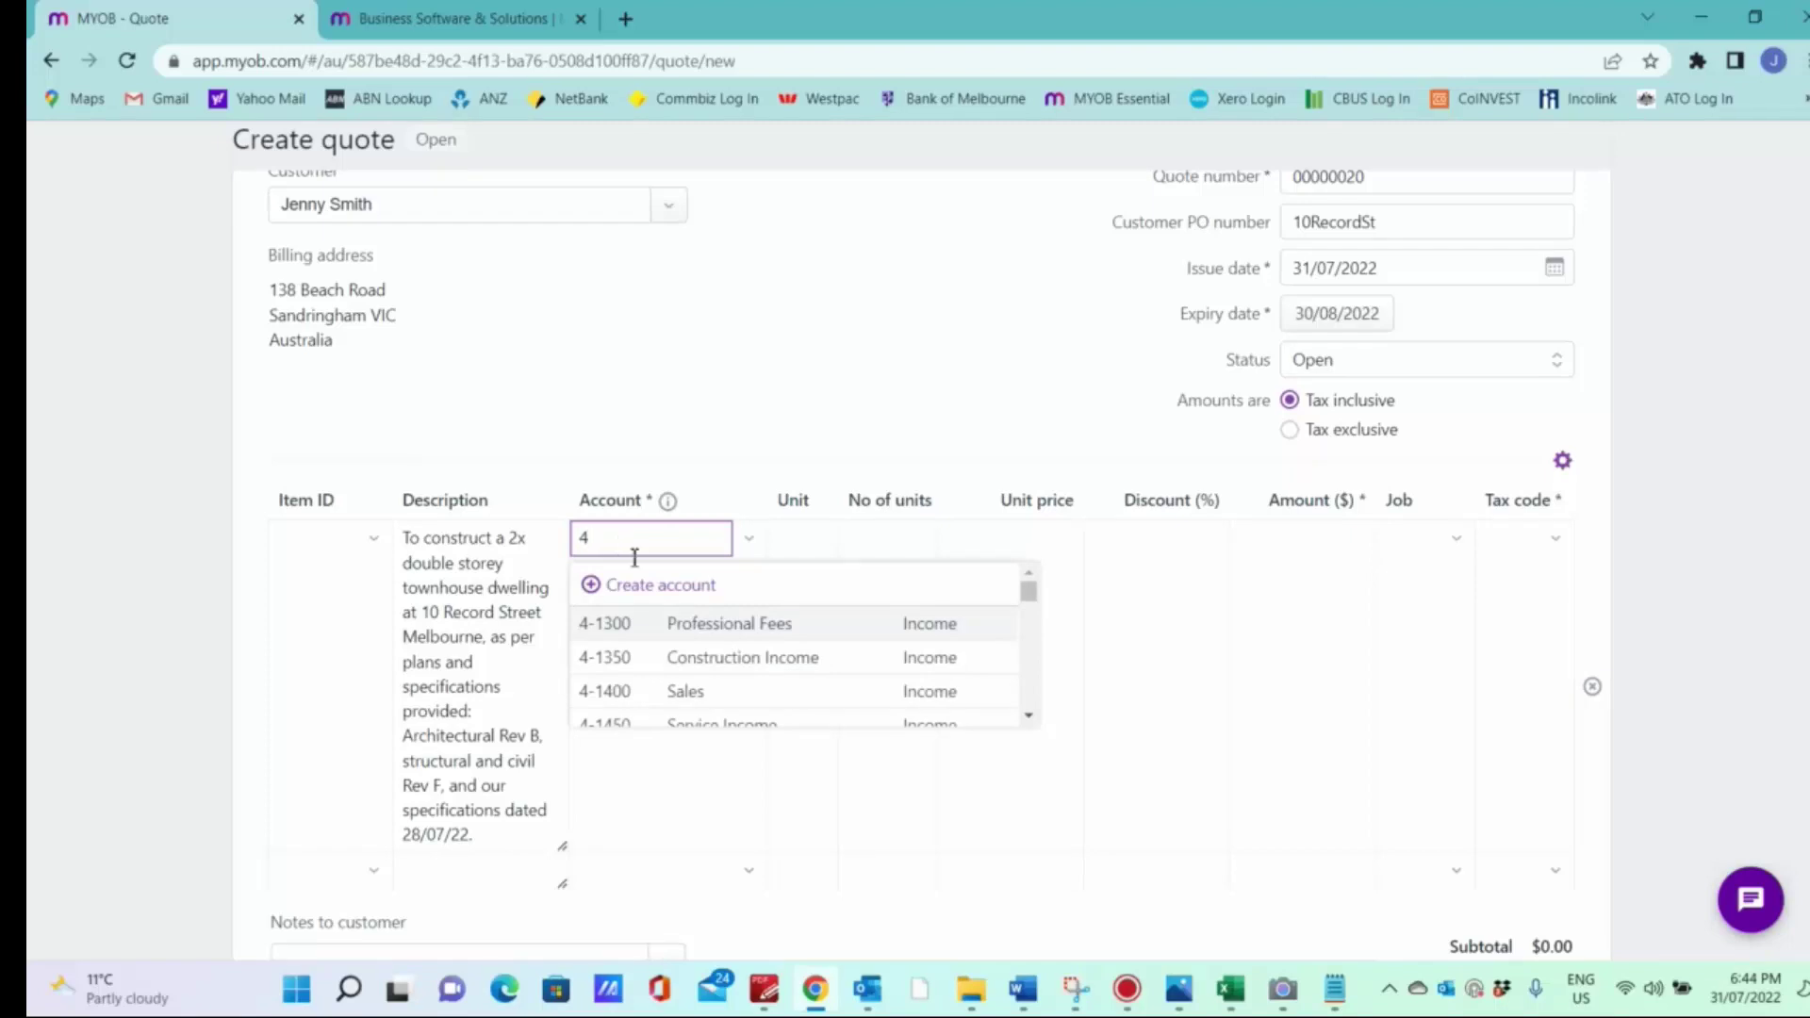
{"action": "left_click", "coordinate": [698, 659]}
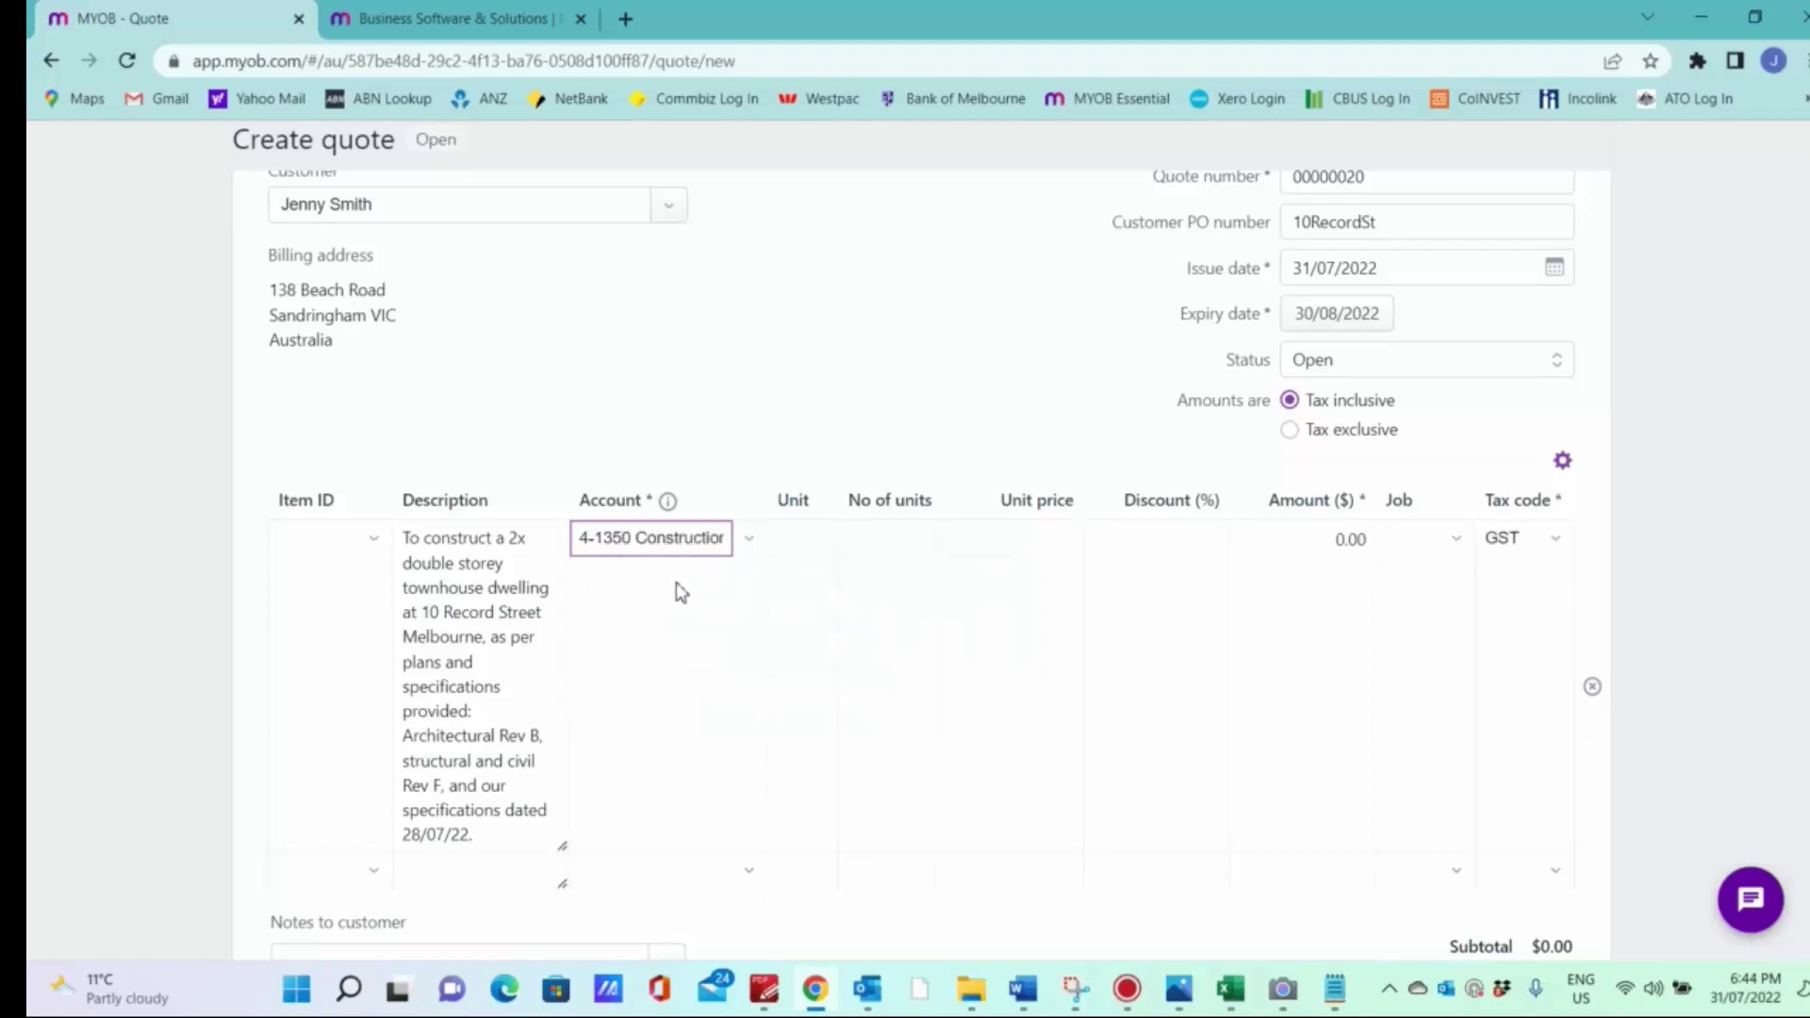
{"action": "left_click", "coordinate": [808, 550]}
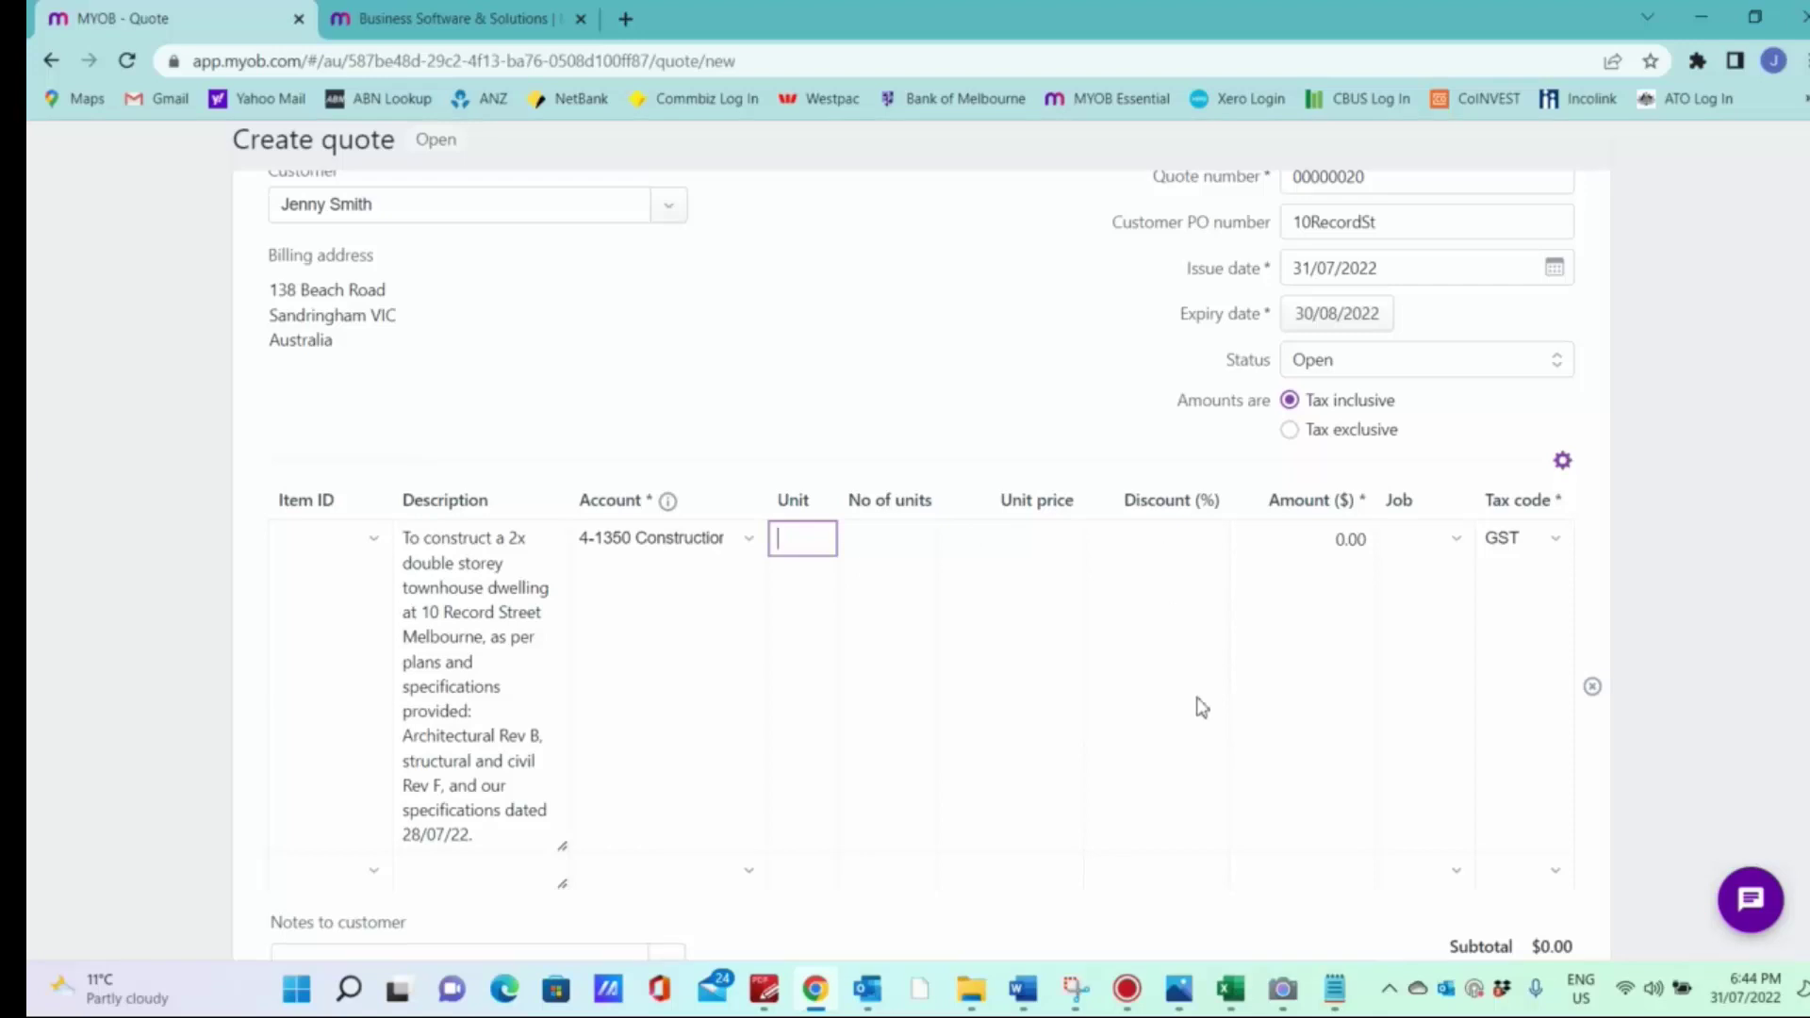
{"action": "left_click", "coordinate": [1230, 989]}
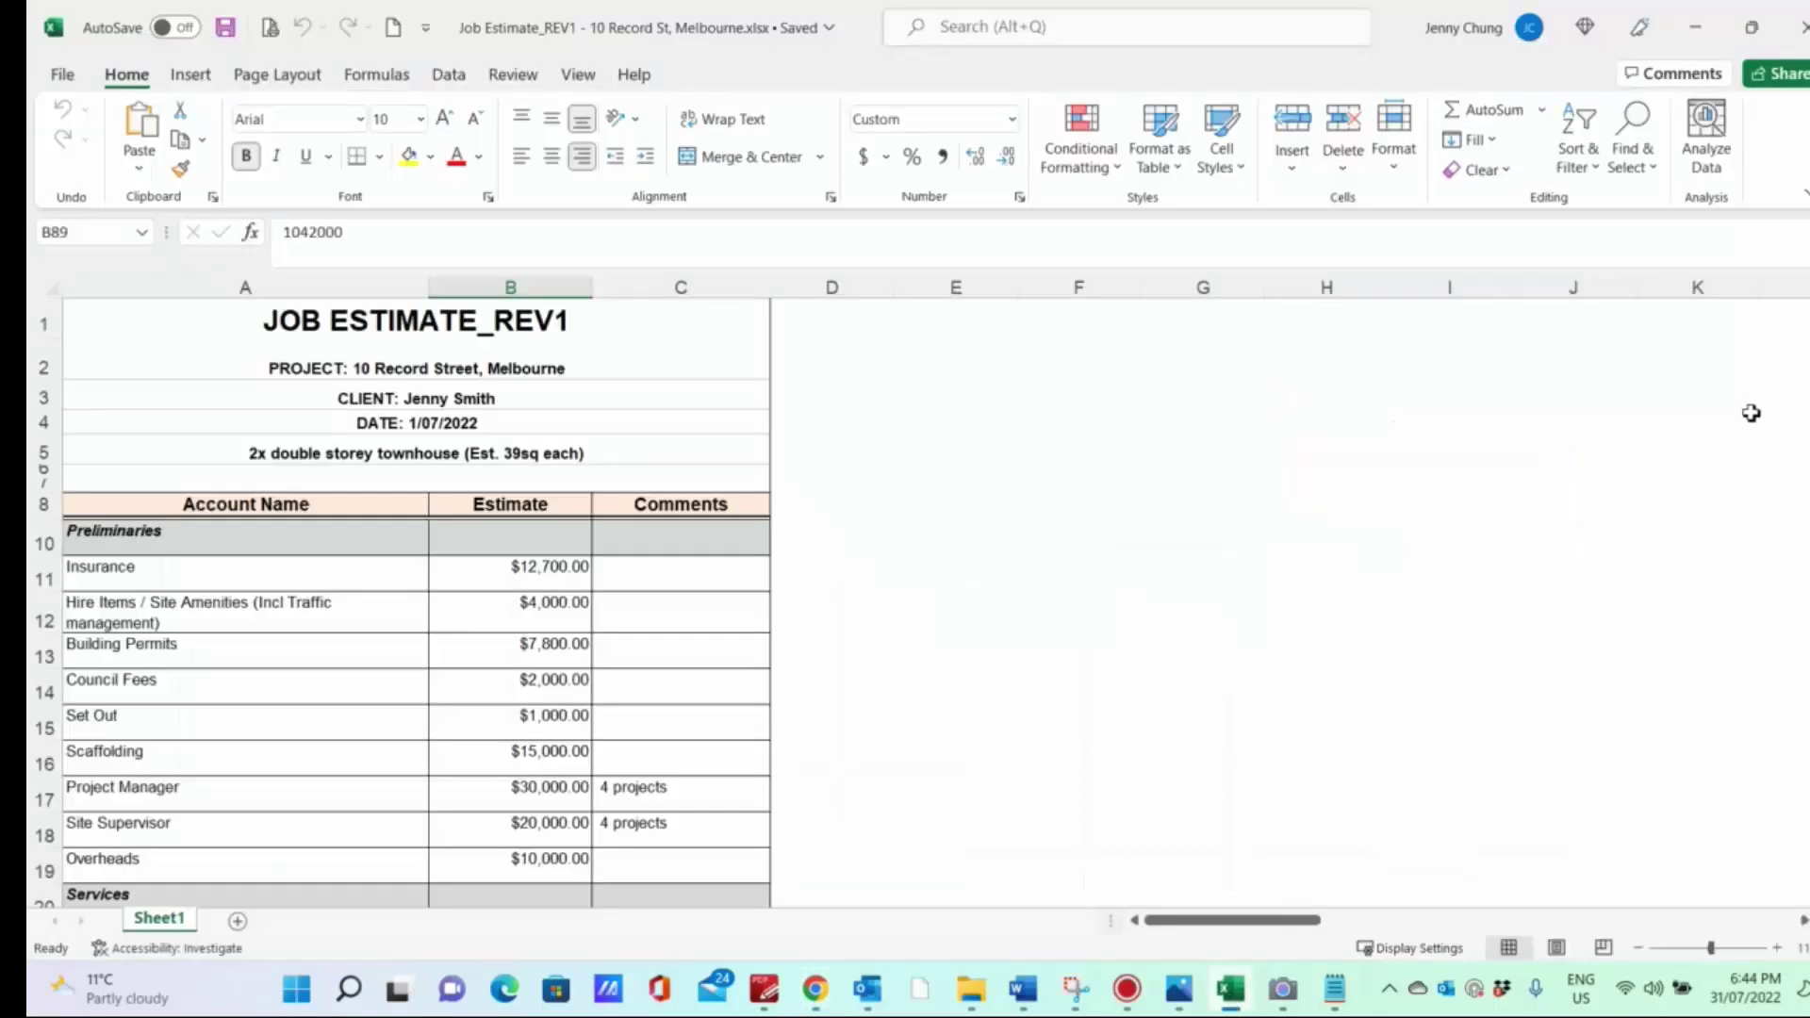
Step: Scroll the Job Estimate sheet to the rounded-up total of $1,042,000.00 incl GST
{"action": "scroll", "coordinate": [416, 602], "scroll_direction": "down", "scroll_amount": 20}
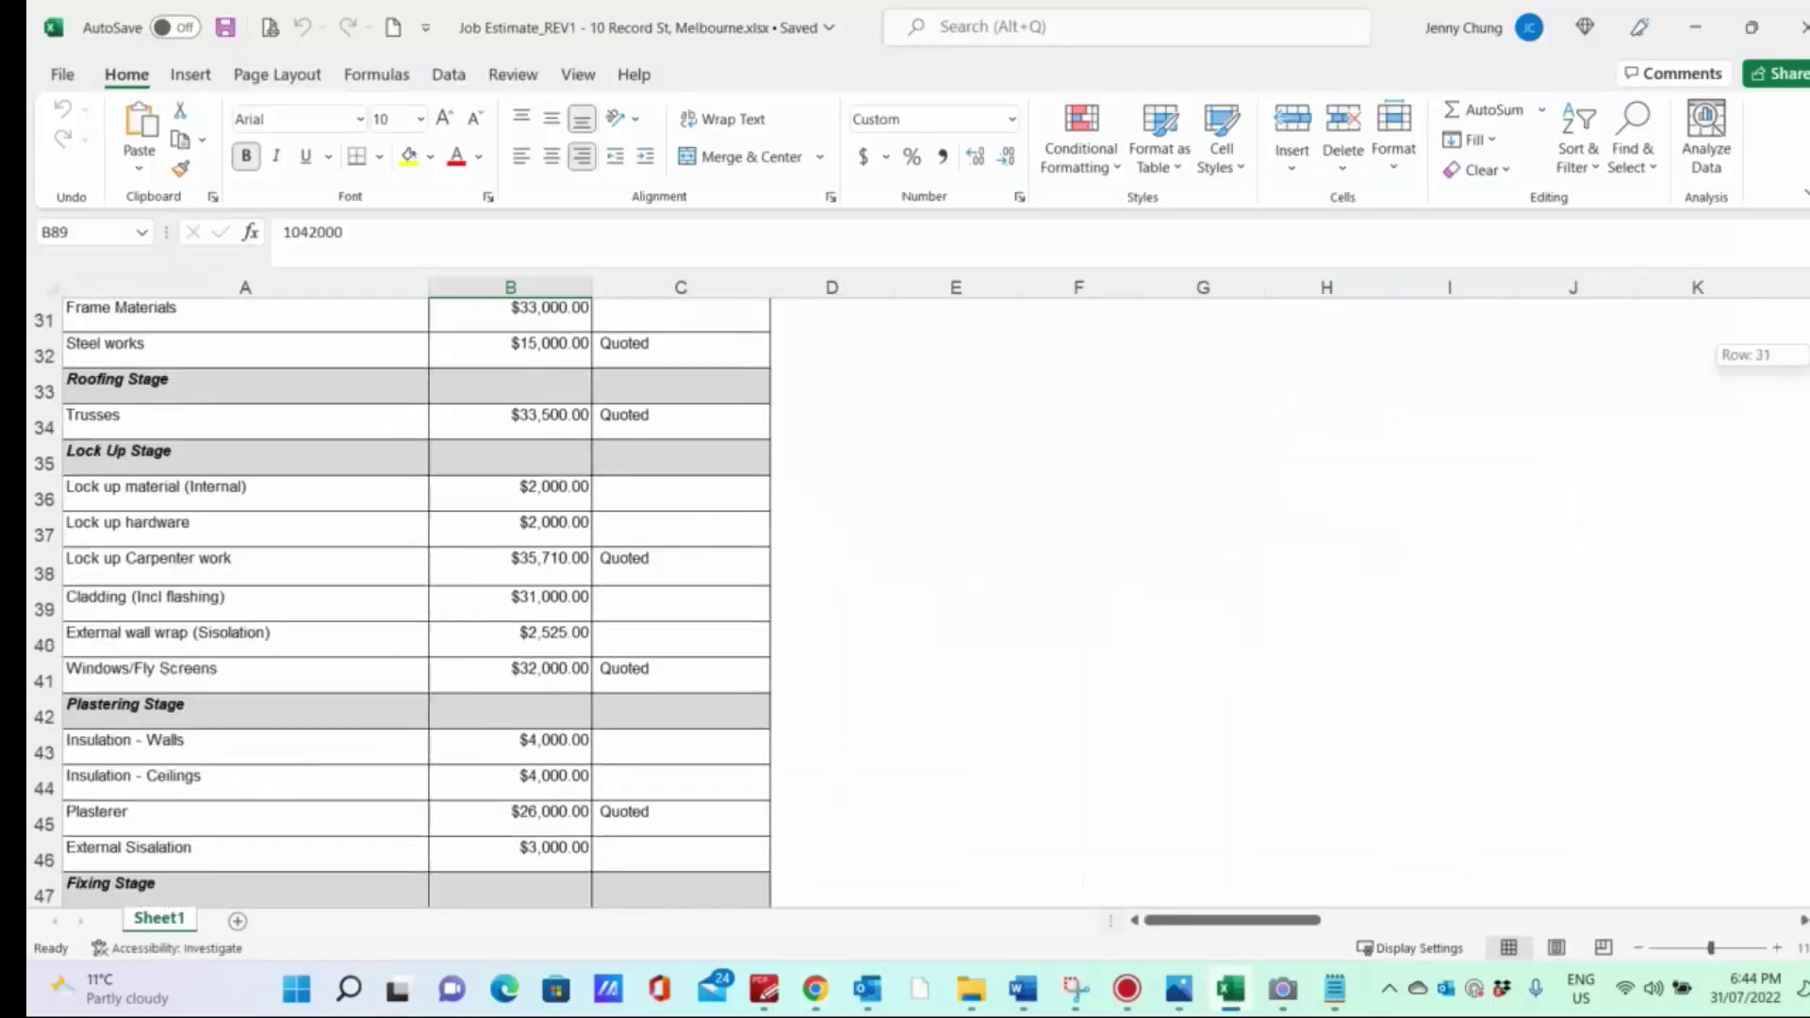
{"action": "scroll", "coordinate": [415, 602], "scroll_direction": "down", "scroll_amount": 3}
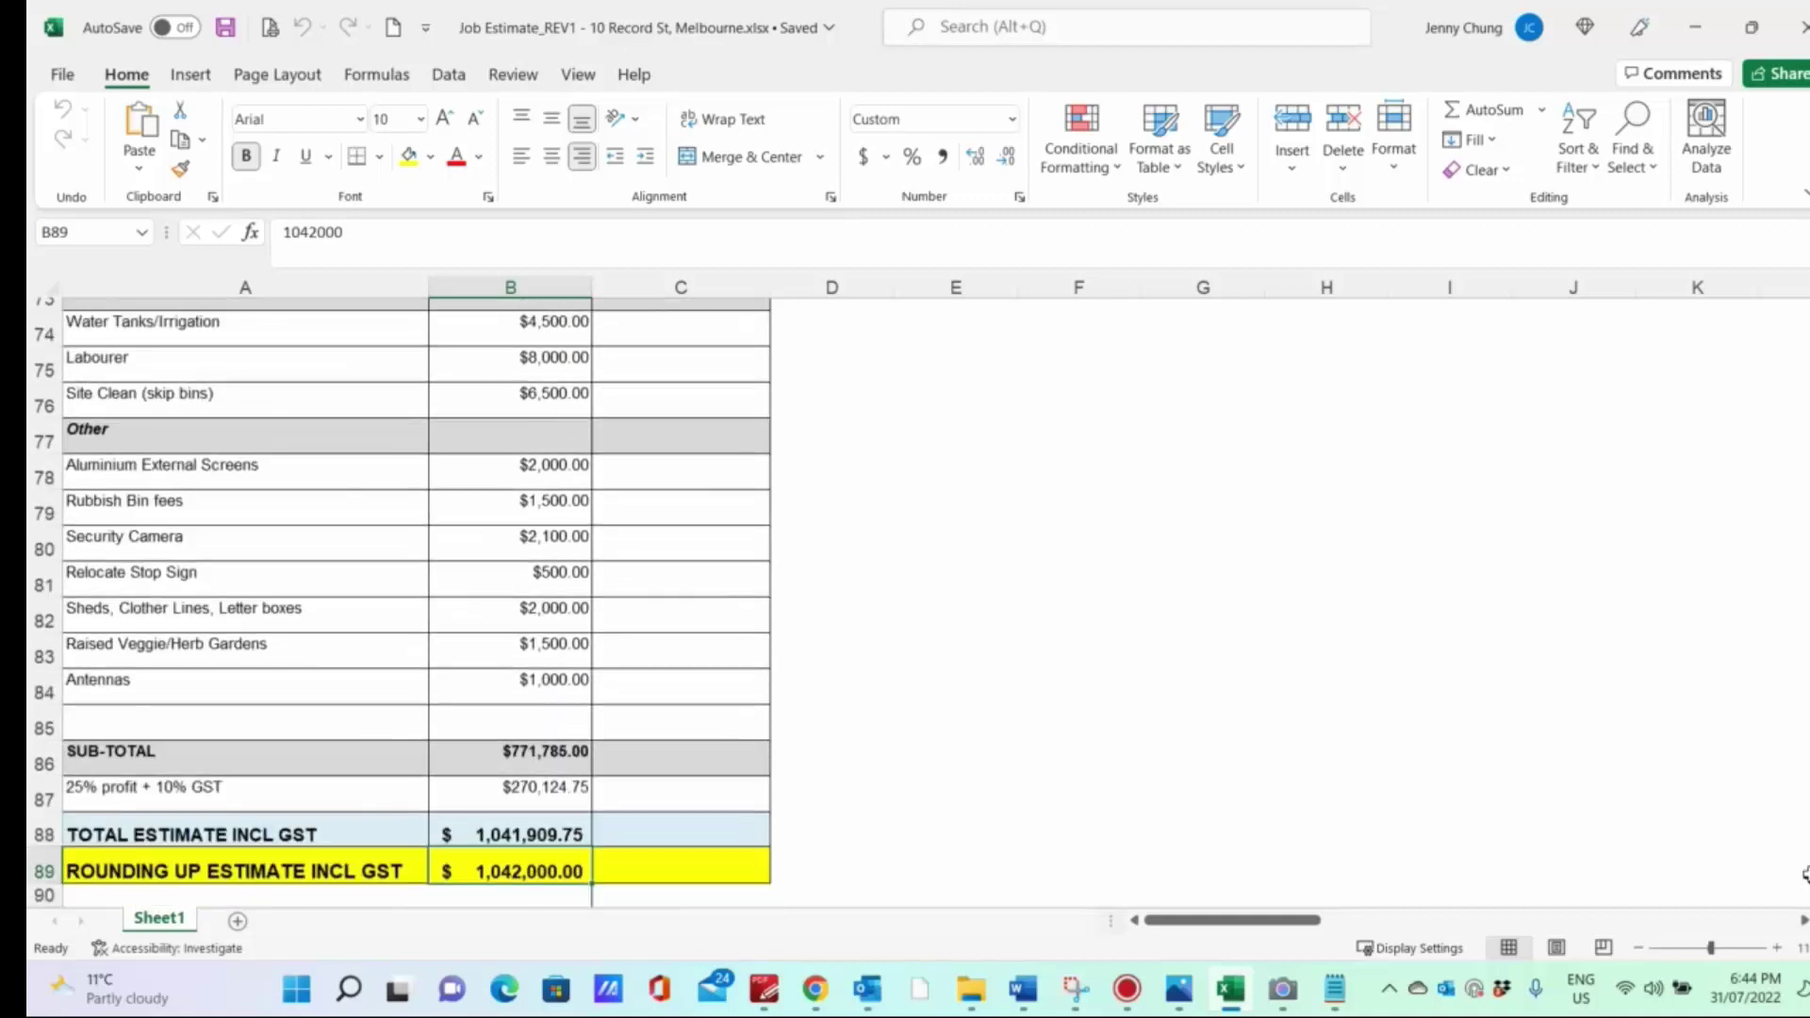
{"action": "scroll", "coordinate": [1075, 748], "scroll_direction": "down", "scroll_amount": 1}
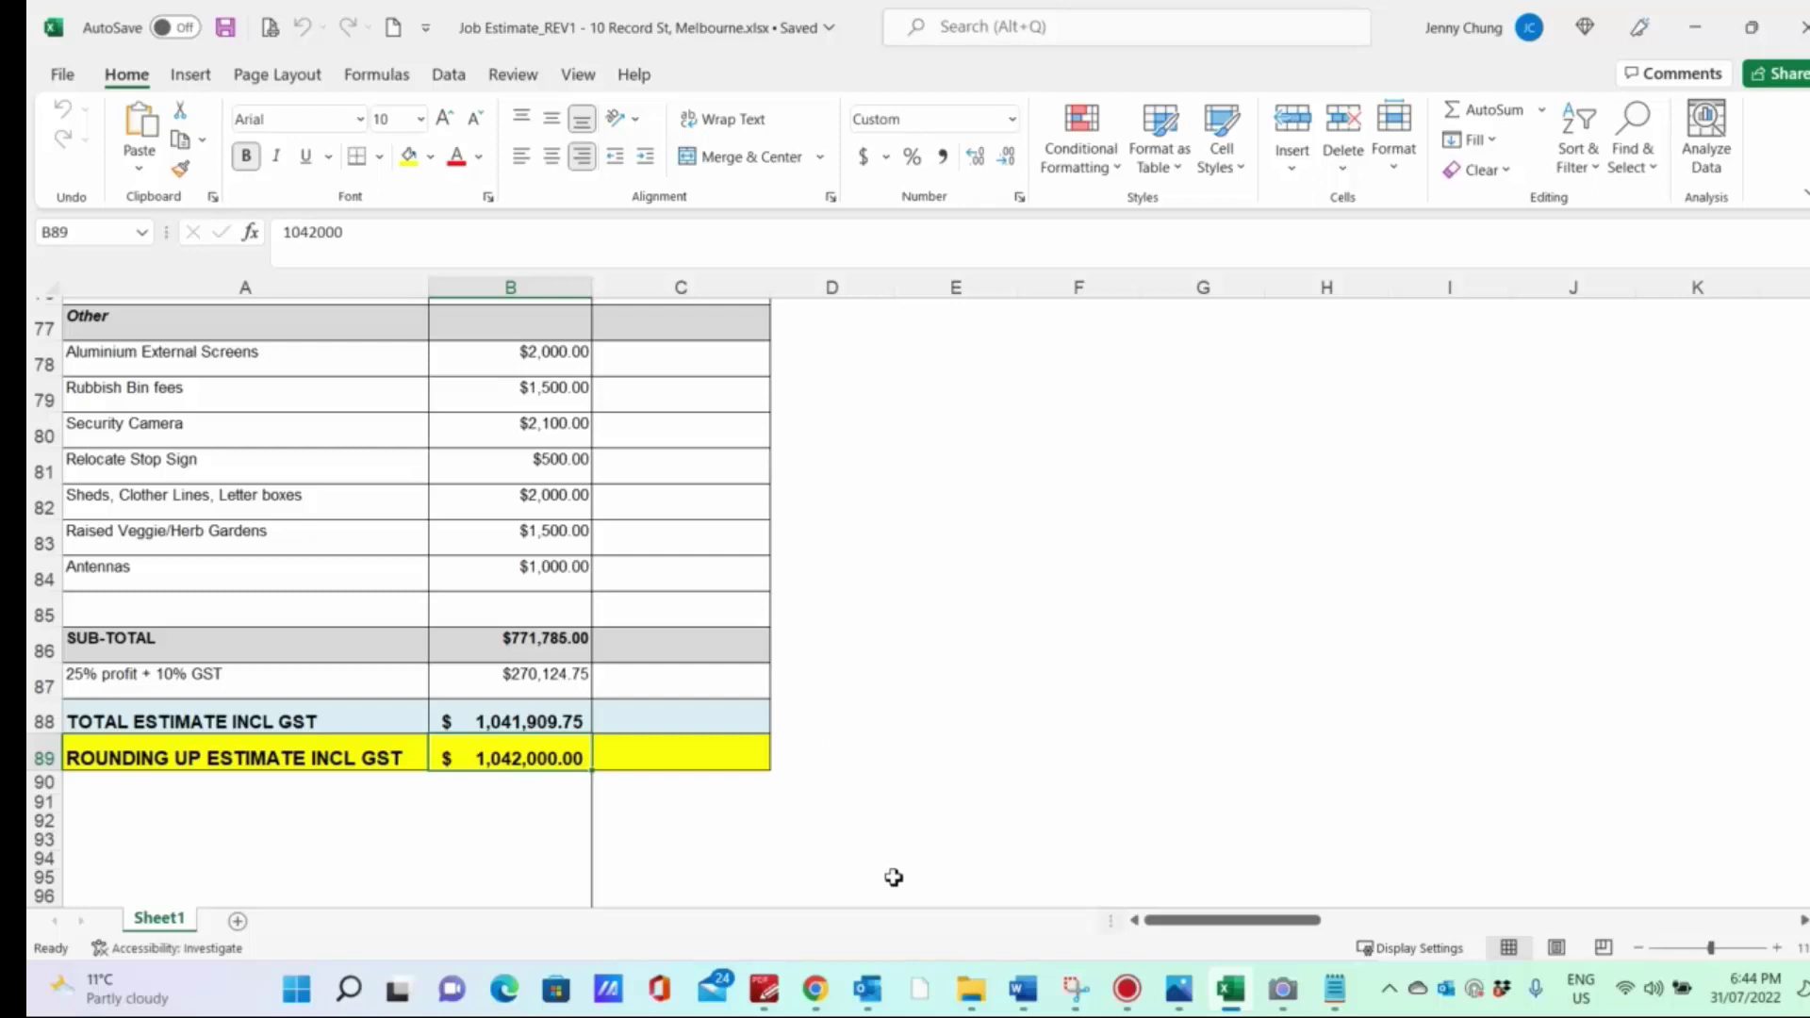
{"action": "left_click", "coordinate": [814, 990]}
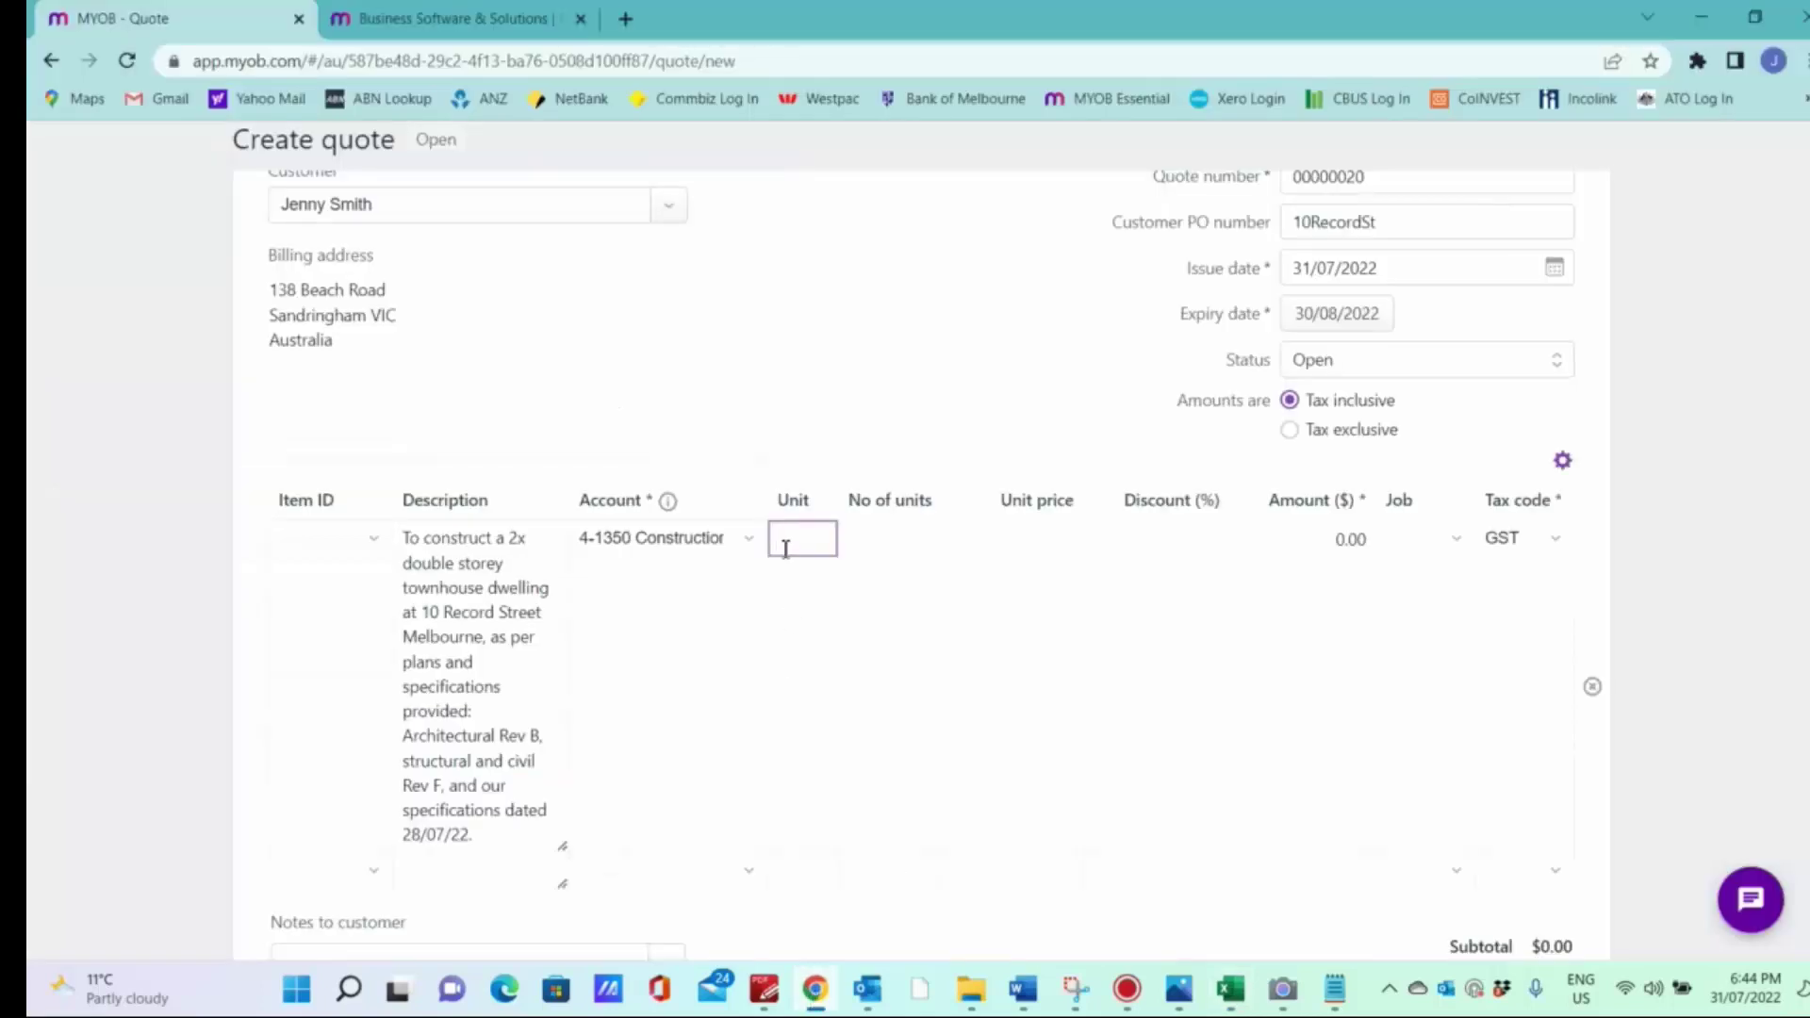
Step: Price the construction line at 1 unit of $1,042,000.00, giving $94,727.27 tax
{"action": "left_click", "coordinate": [802, 596]}
{"action": "left_click", "coordinate": [881, 543]}
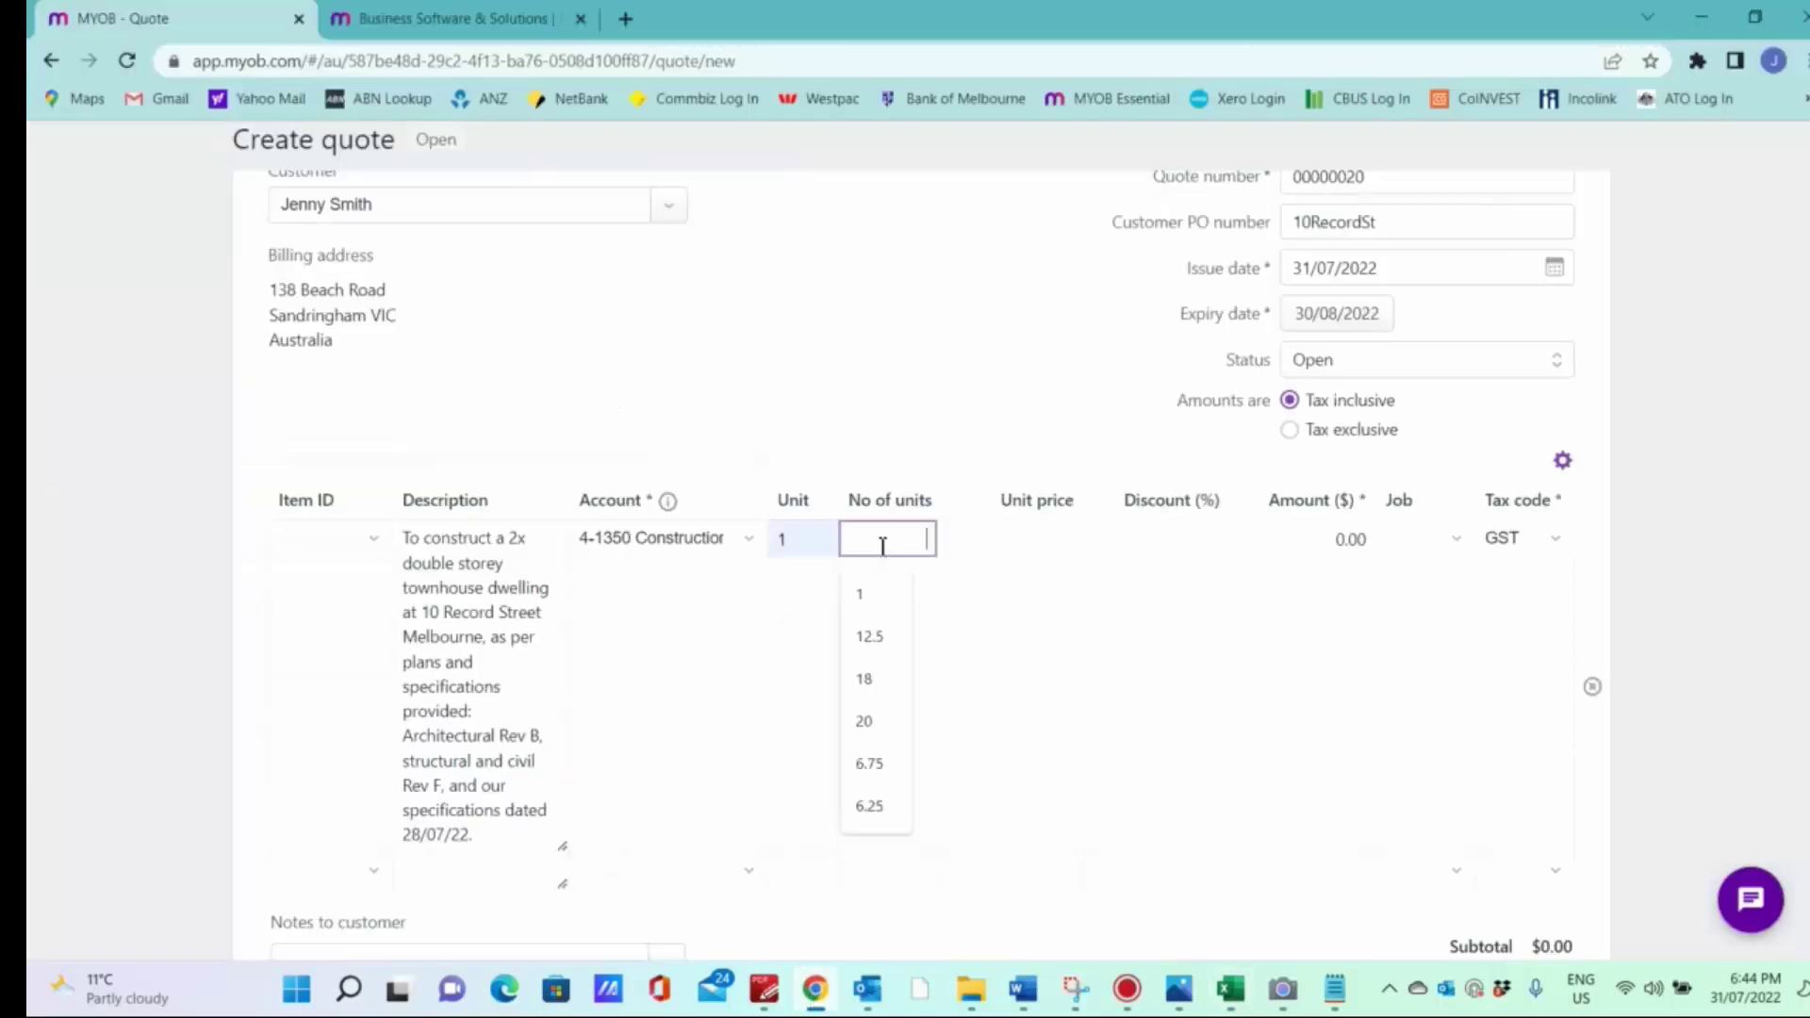
{"action": "left_click", "coordinate": [891, 594]}
{"action": "left_click", "coordinate": [1012, 534]}
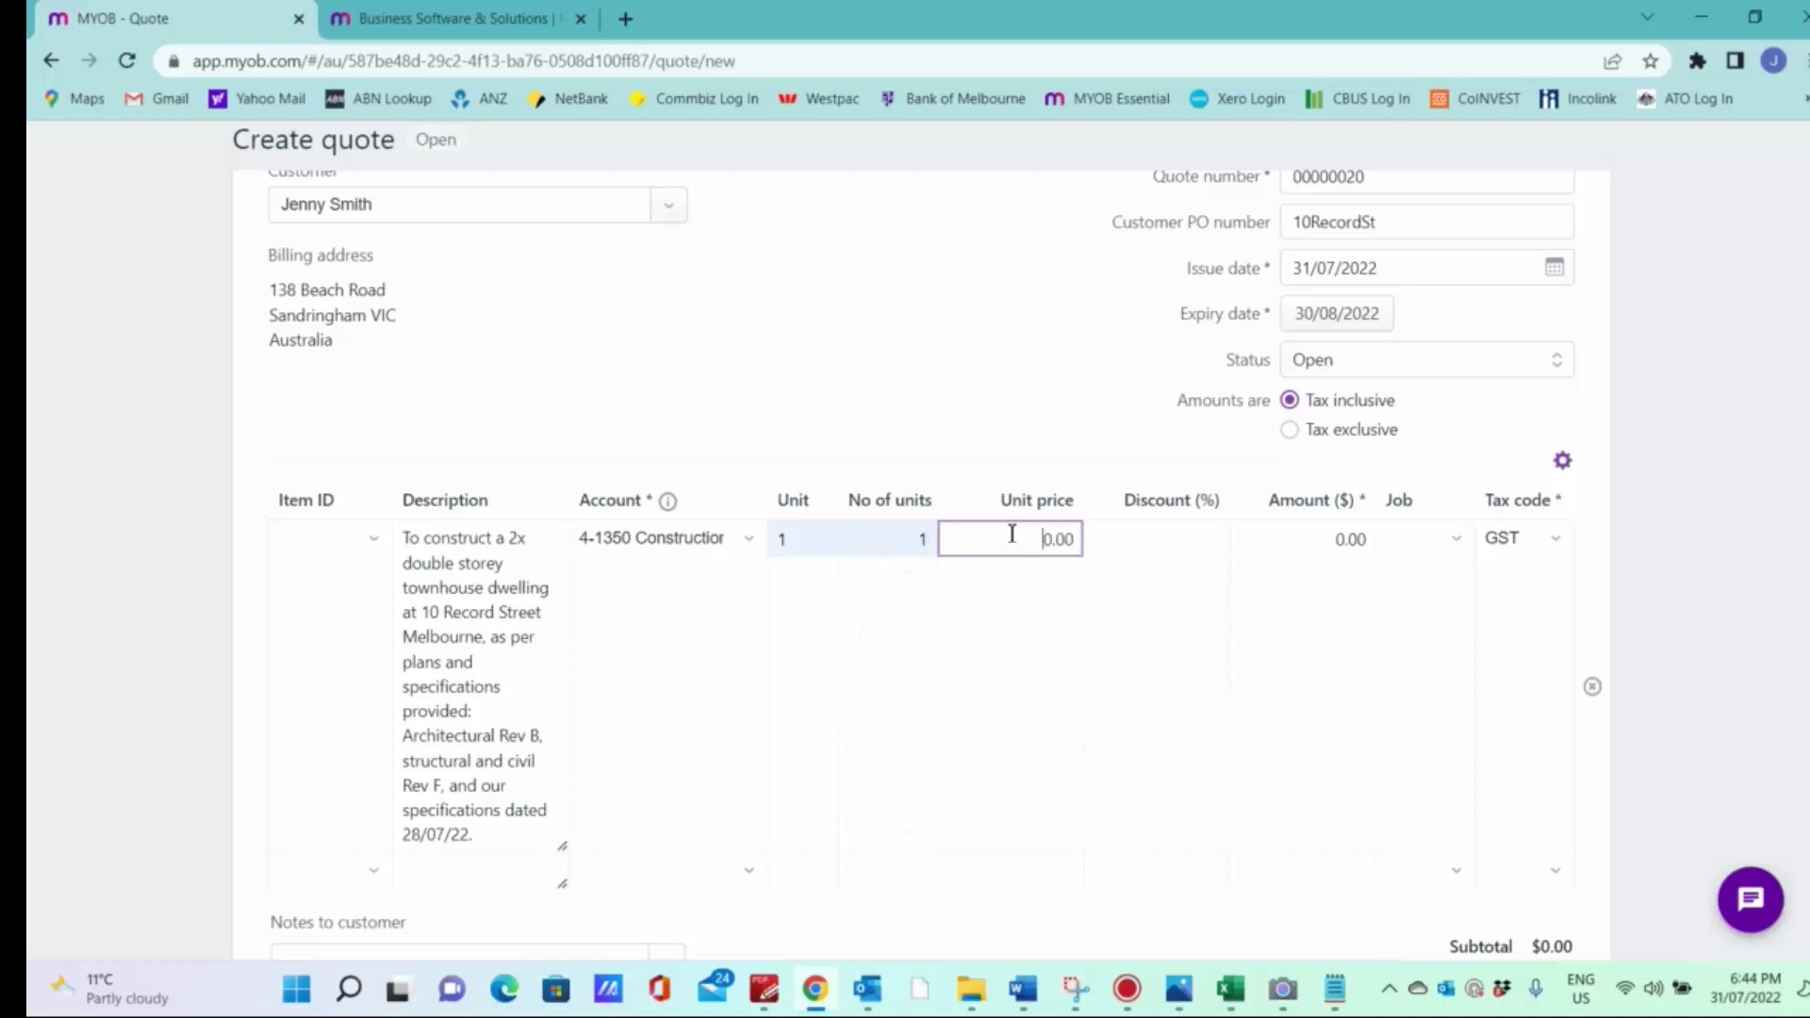
{"action": "type", "text": "1,042,00"}
{"action": "scroll", "coordinate": [1083, 562], "scroll_direction": "down", "scroll_amount": 1}
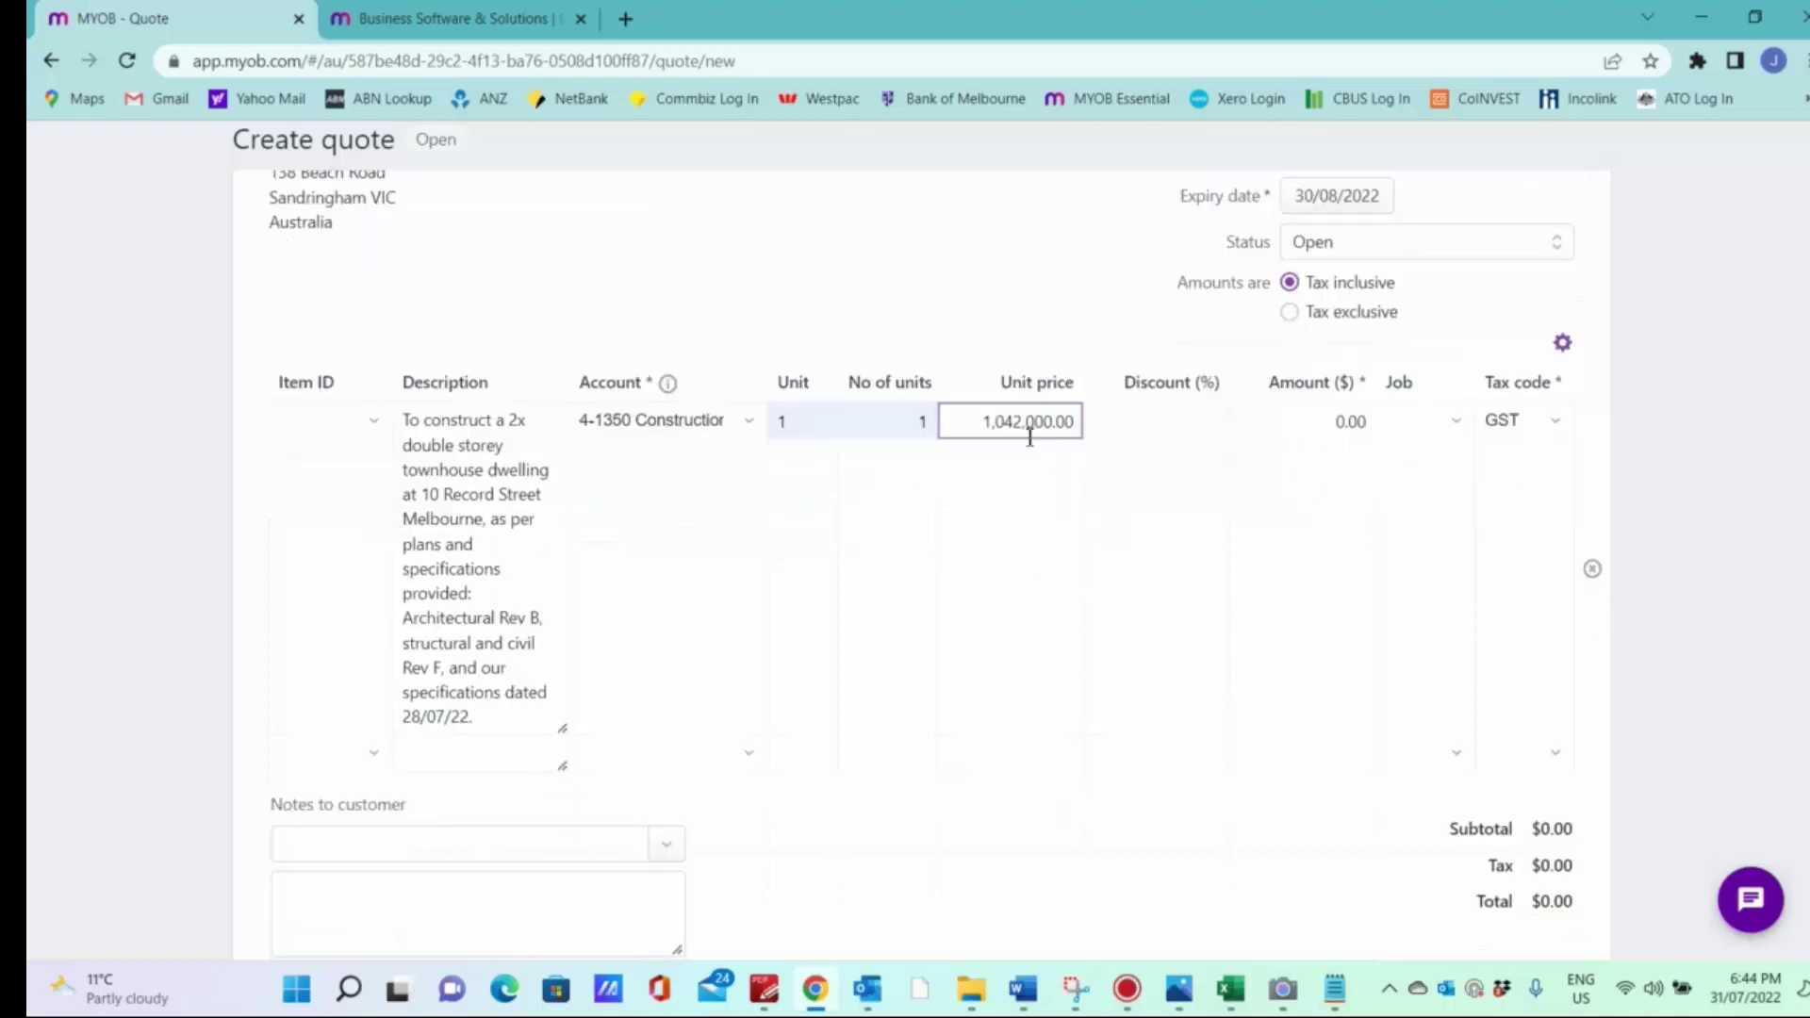
{"action": "left_click", "coordinate": [1143, 458]}
{"action": "left_click", "coordinate": [1298, 429]}
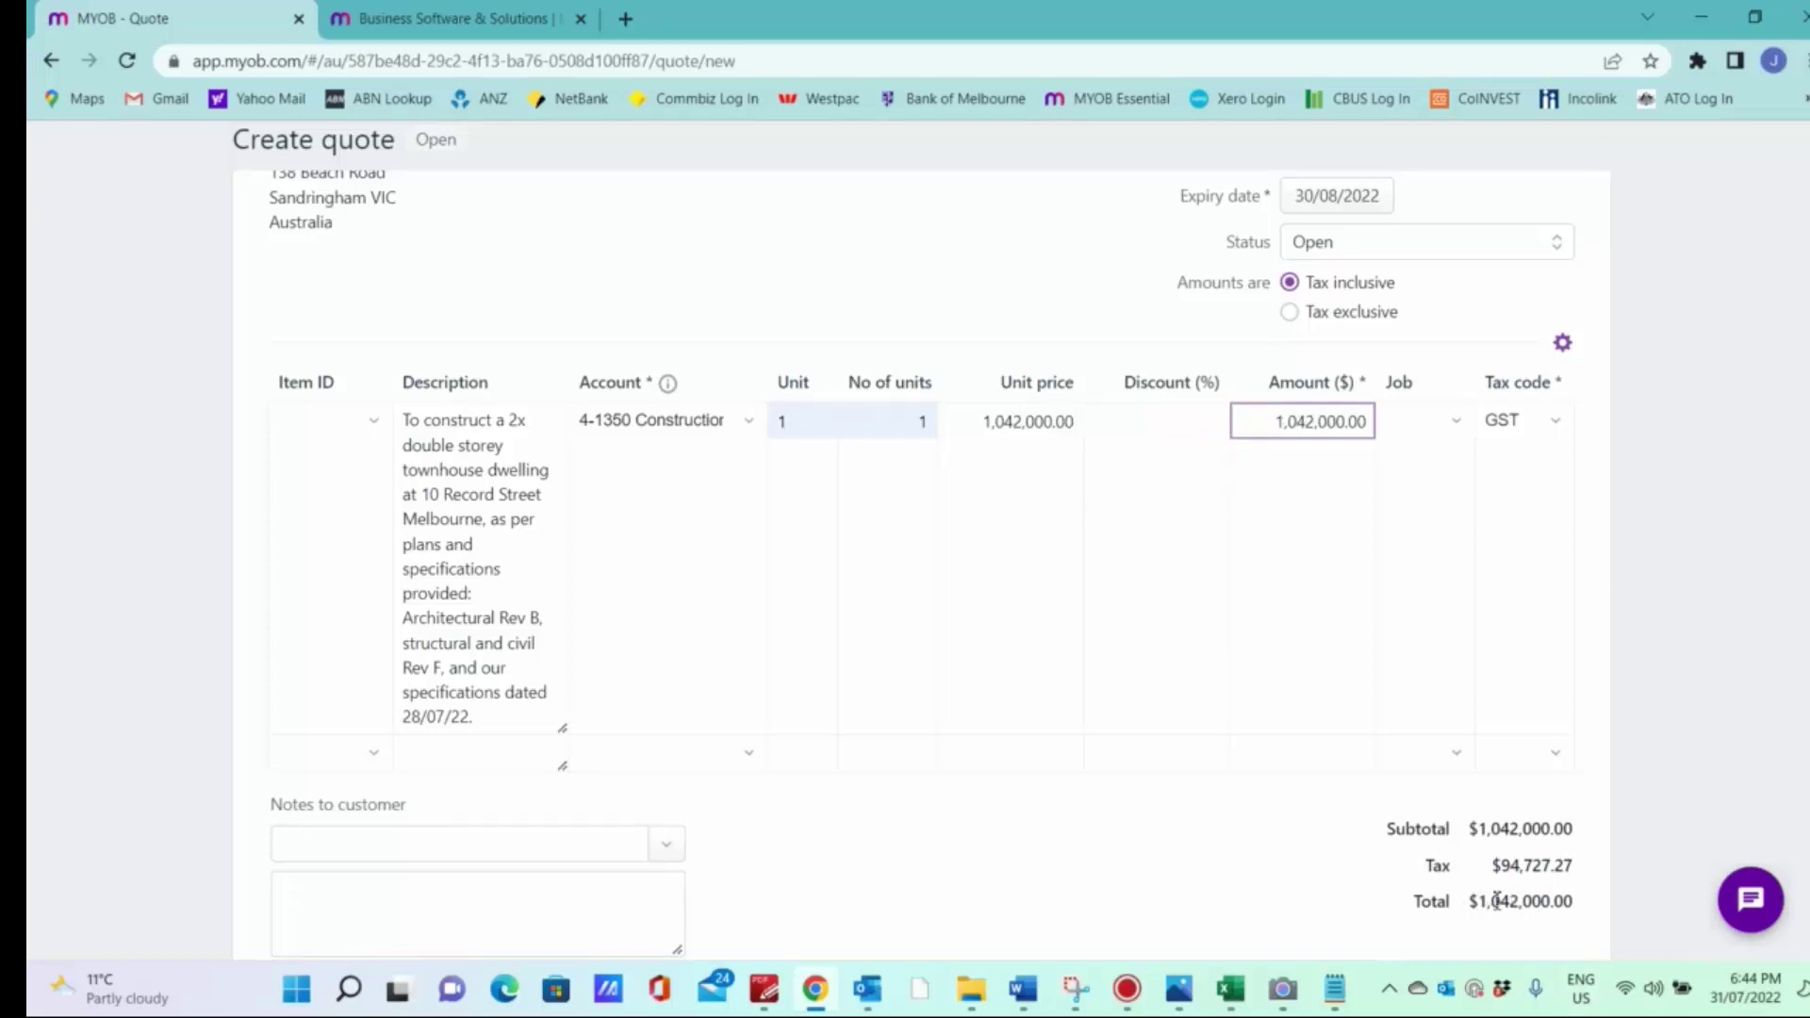
Step: Link the construction line to the existing property job from the dropdown
{"action": "left_click", "coordinate": [1405, 424]}
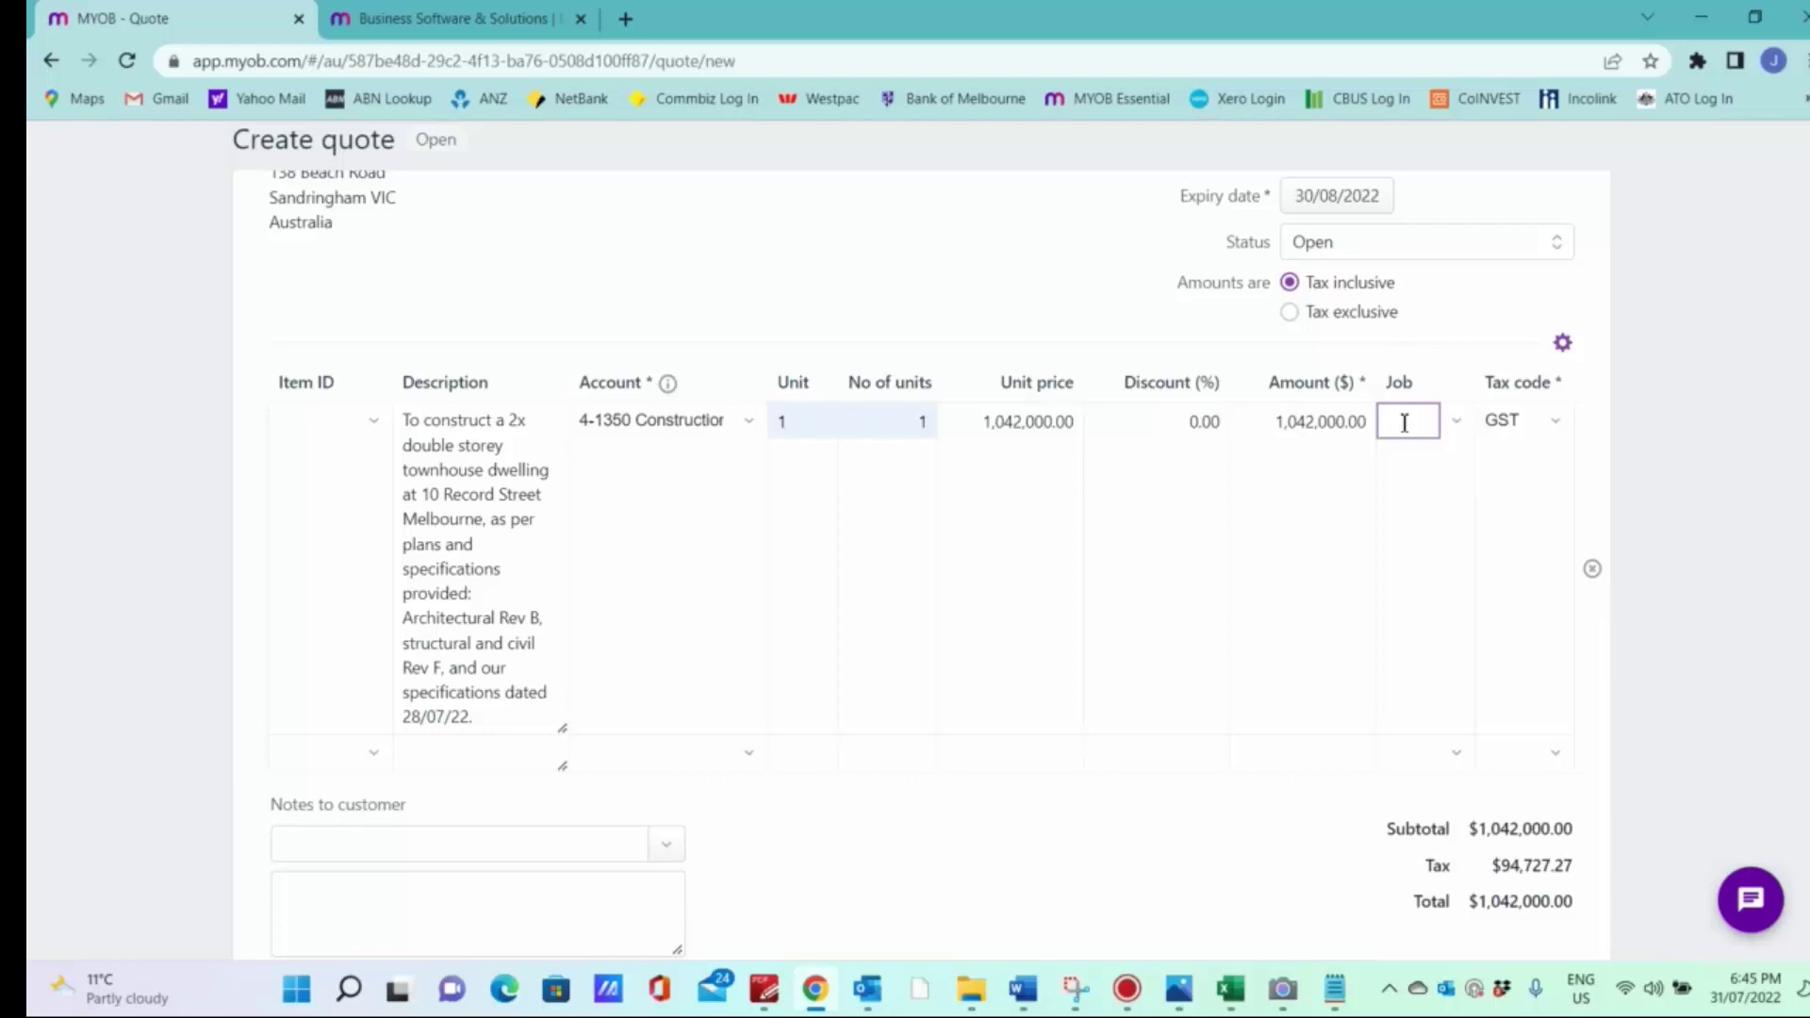
{"action": "type", "text": "10Reco"}
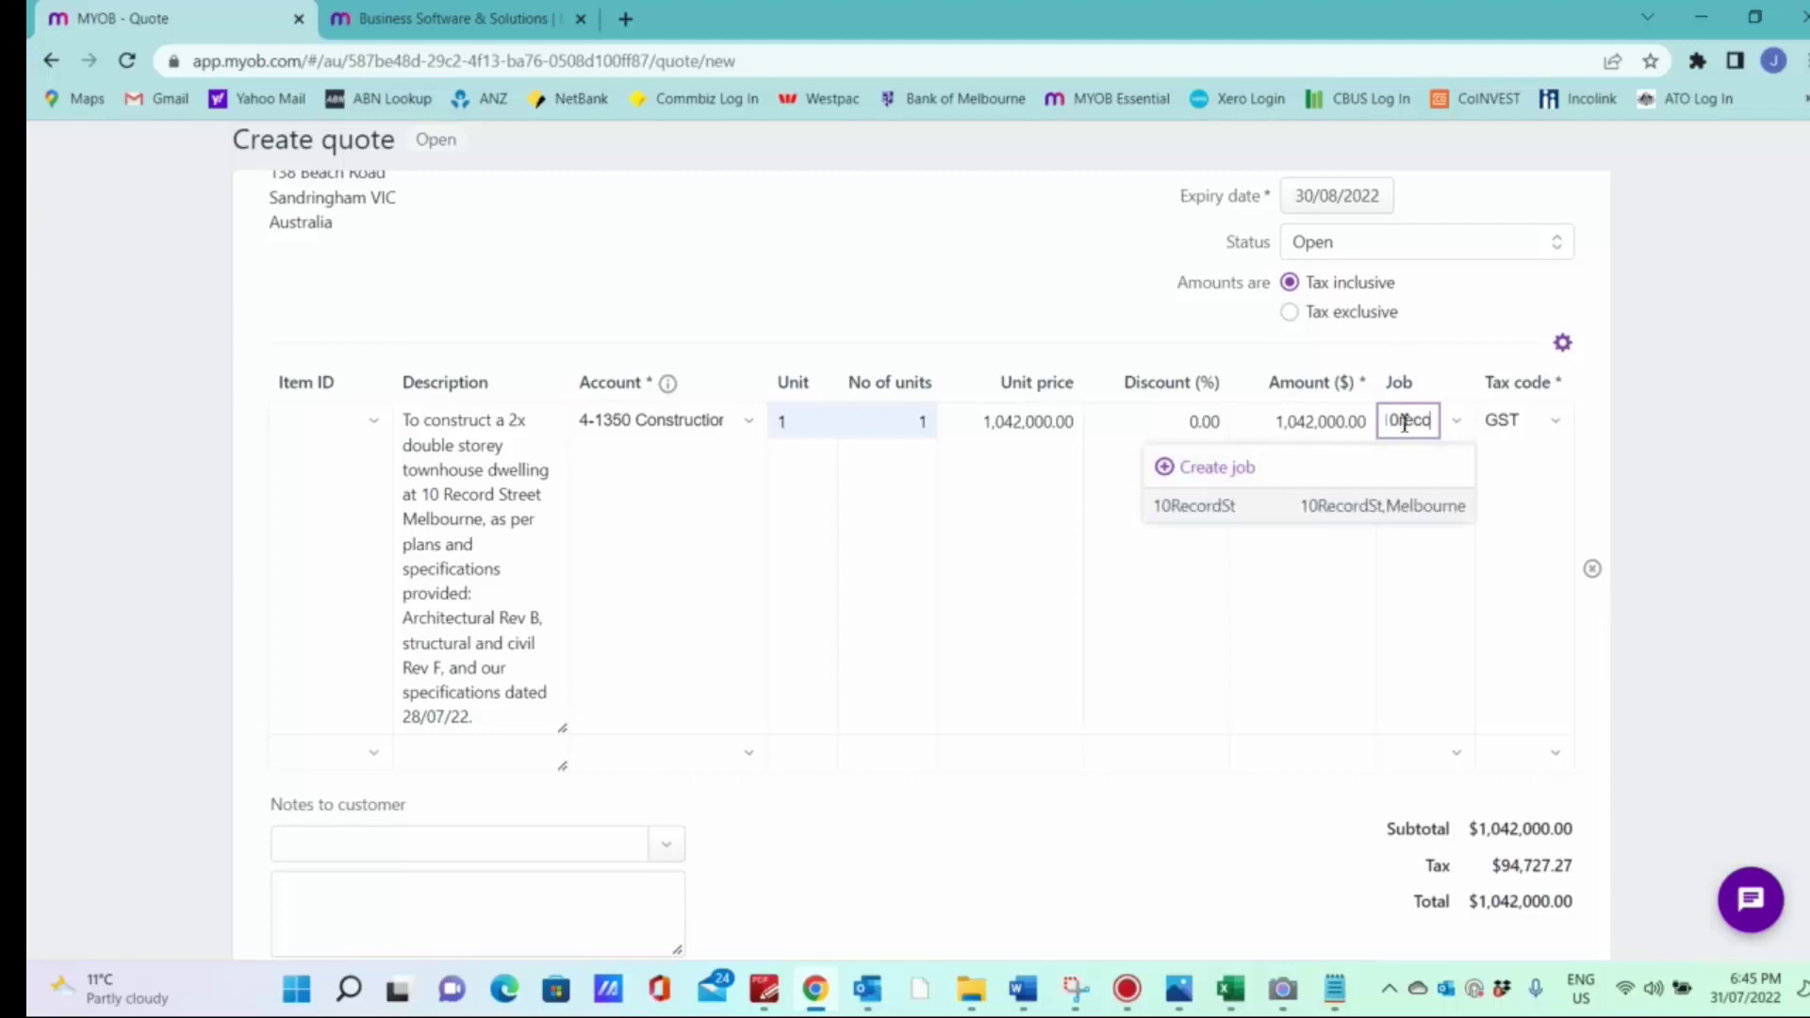
{"action": "left_click", "coordinate": [1257, 509]}
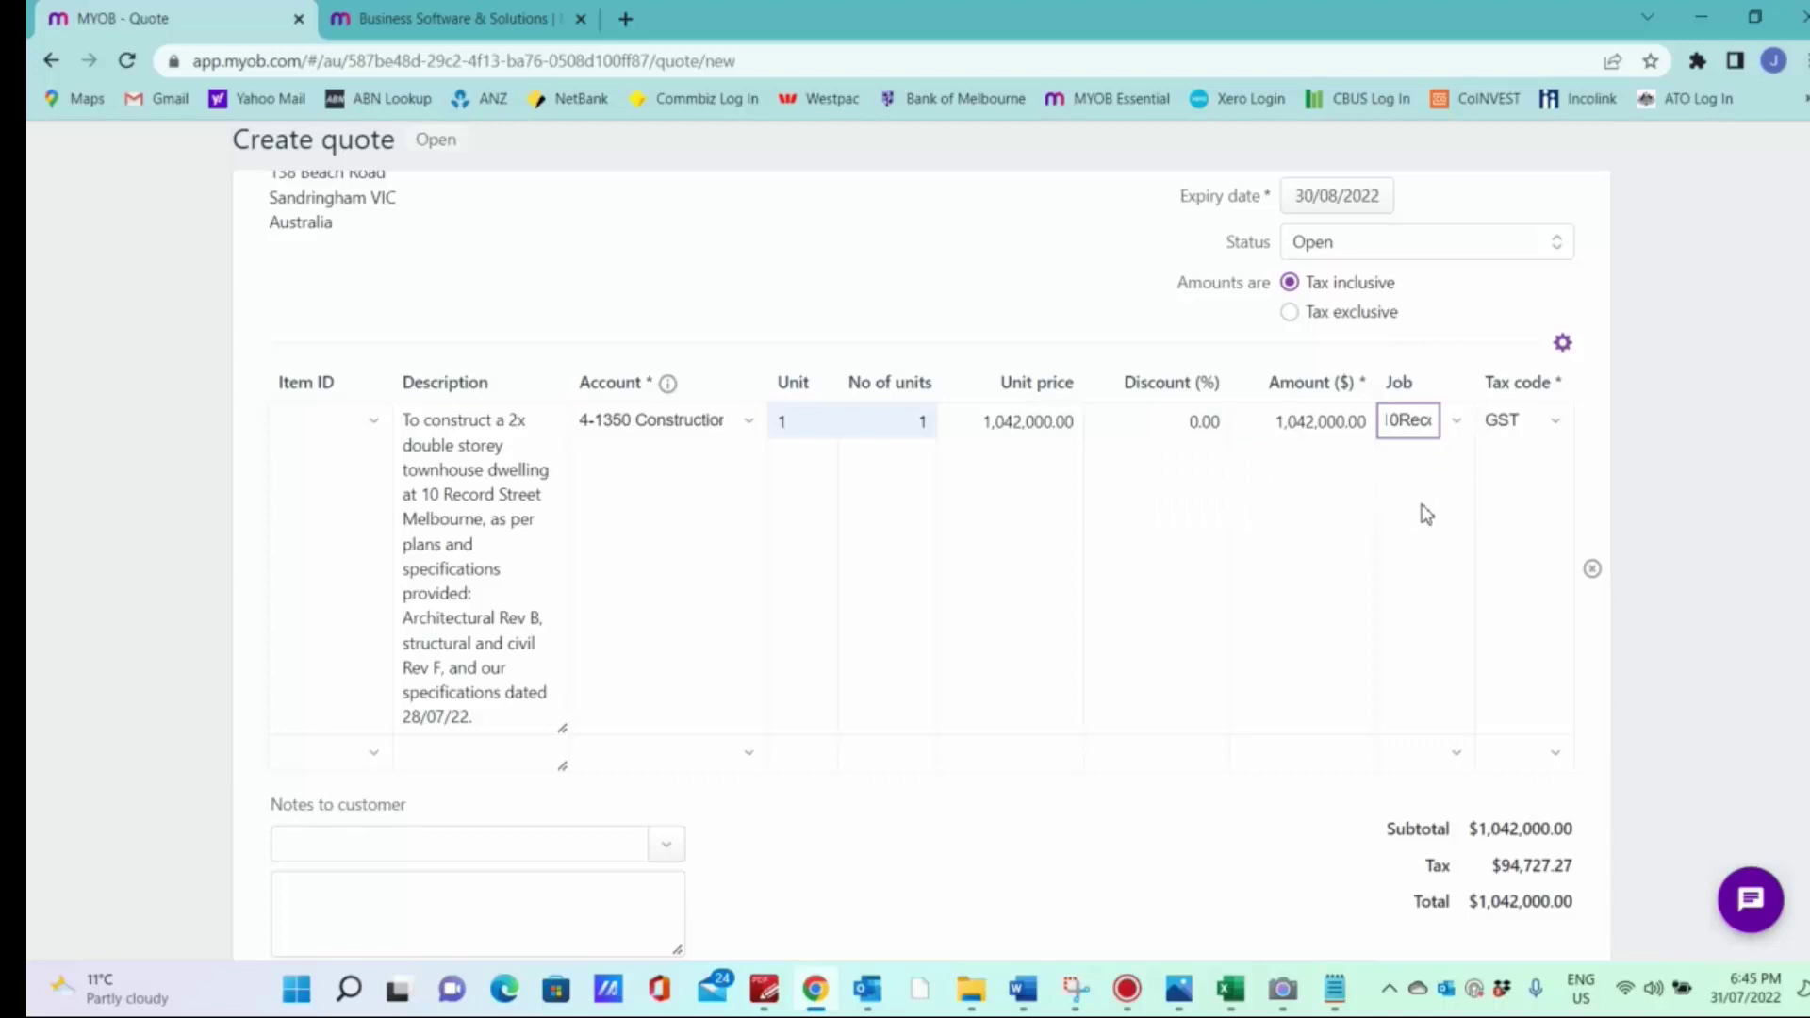
{"action": "scroll", "coordinate": [1424, 514], "scroll_direction": "down", "scroll_amount": 2}
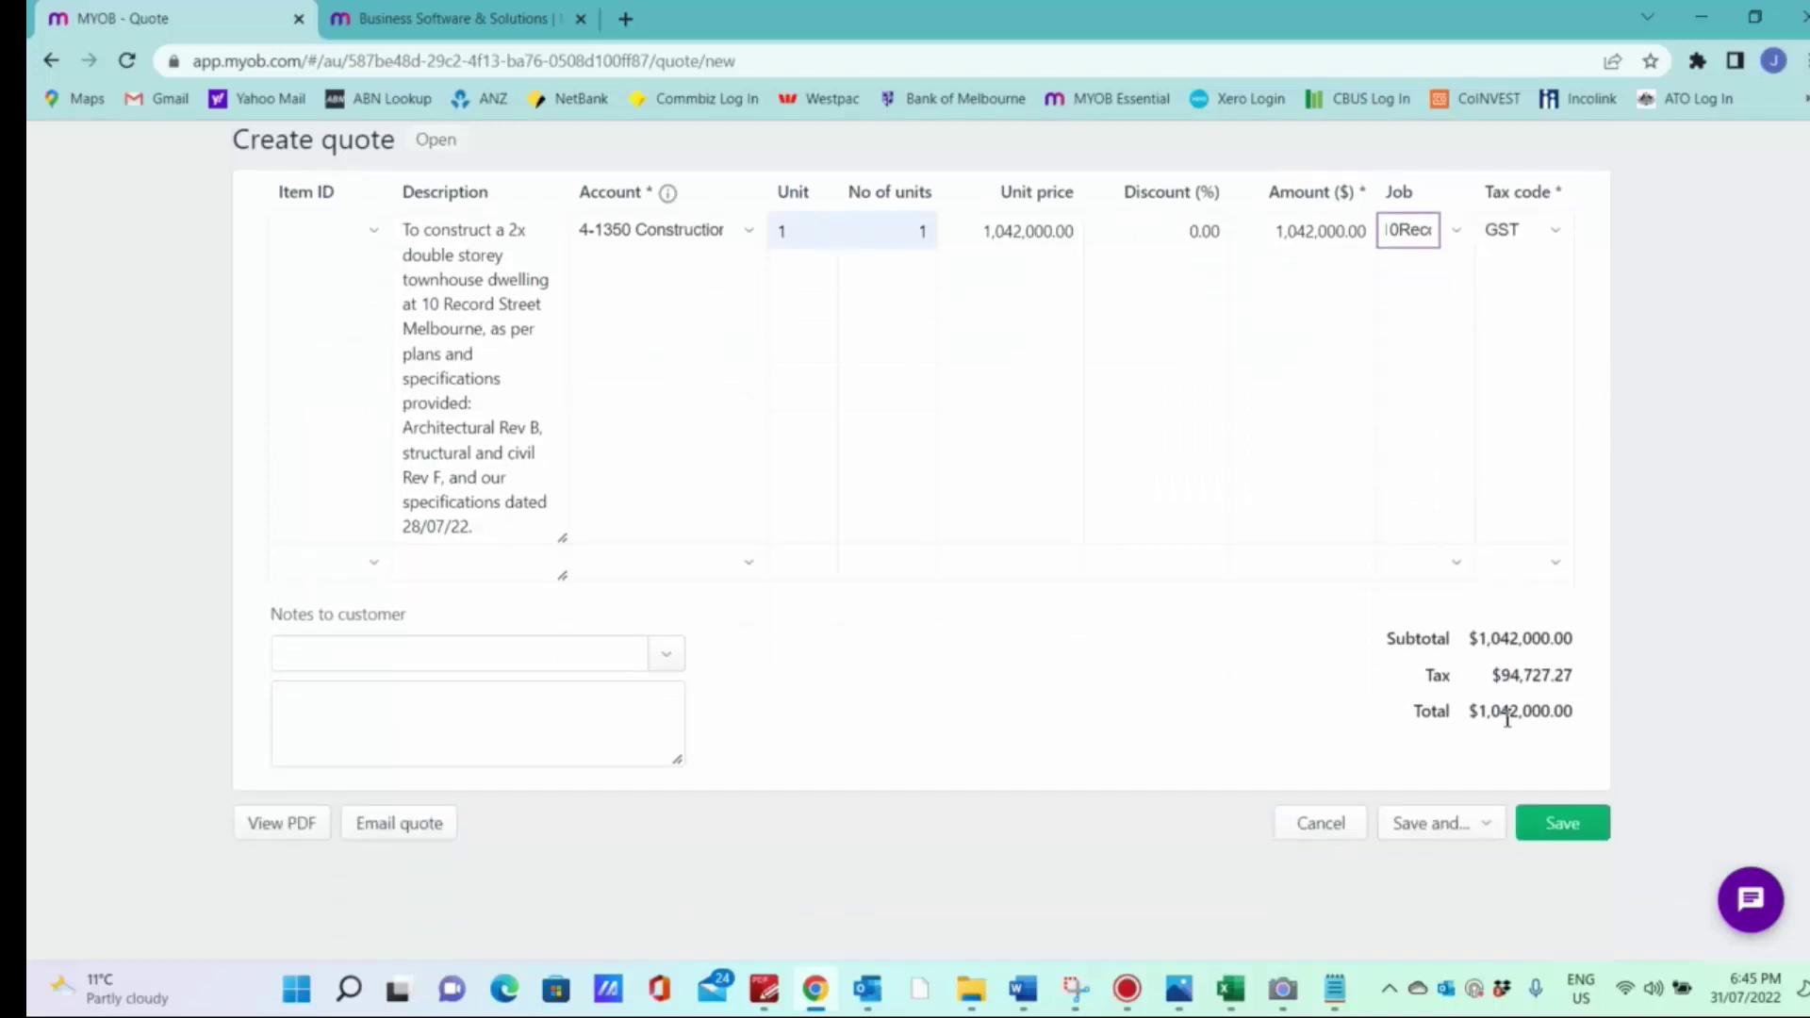
Step: Save quote 00000020 and bring up its pre-filled email form
{"action": "scroll", "coordinate": [1139, 684], "scroll_direction": "up", "scroll_amount": 4}
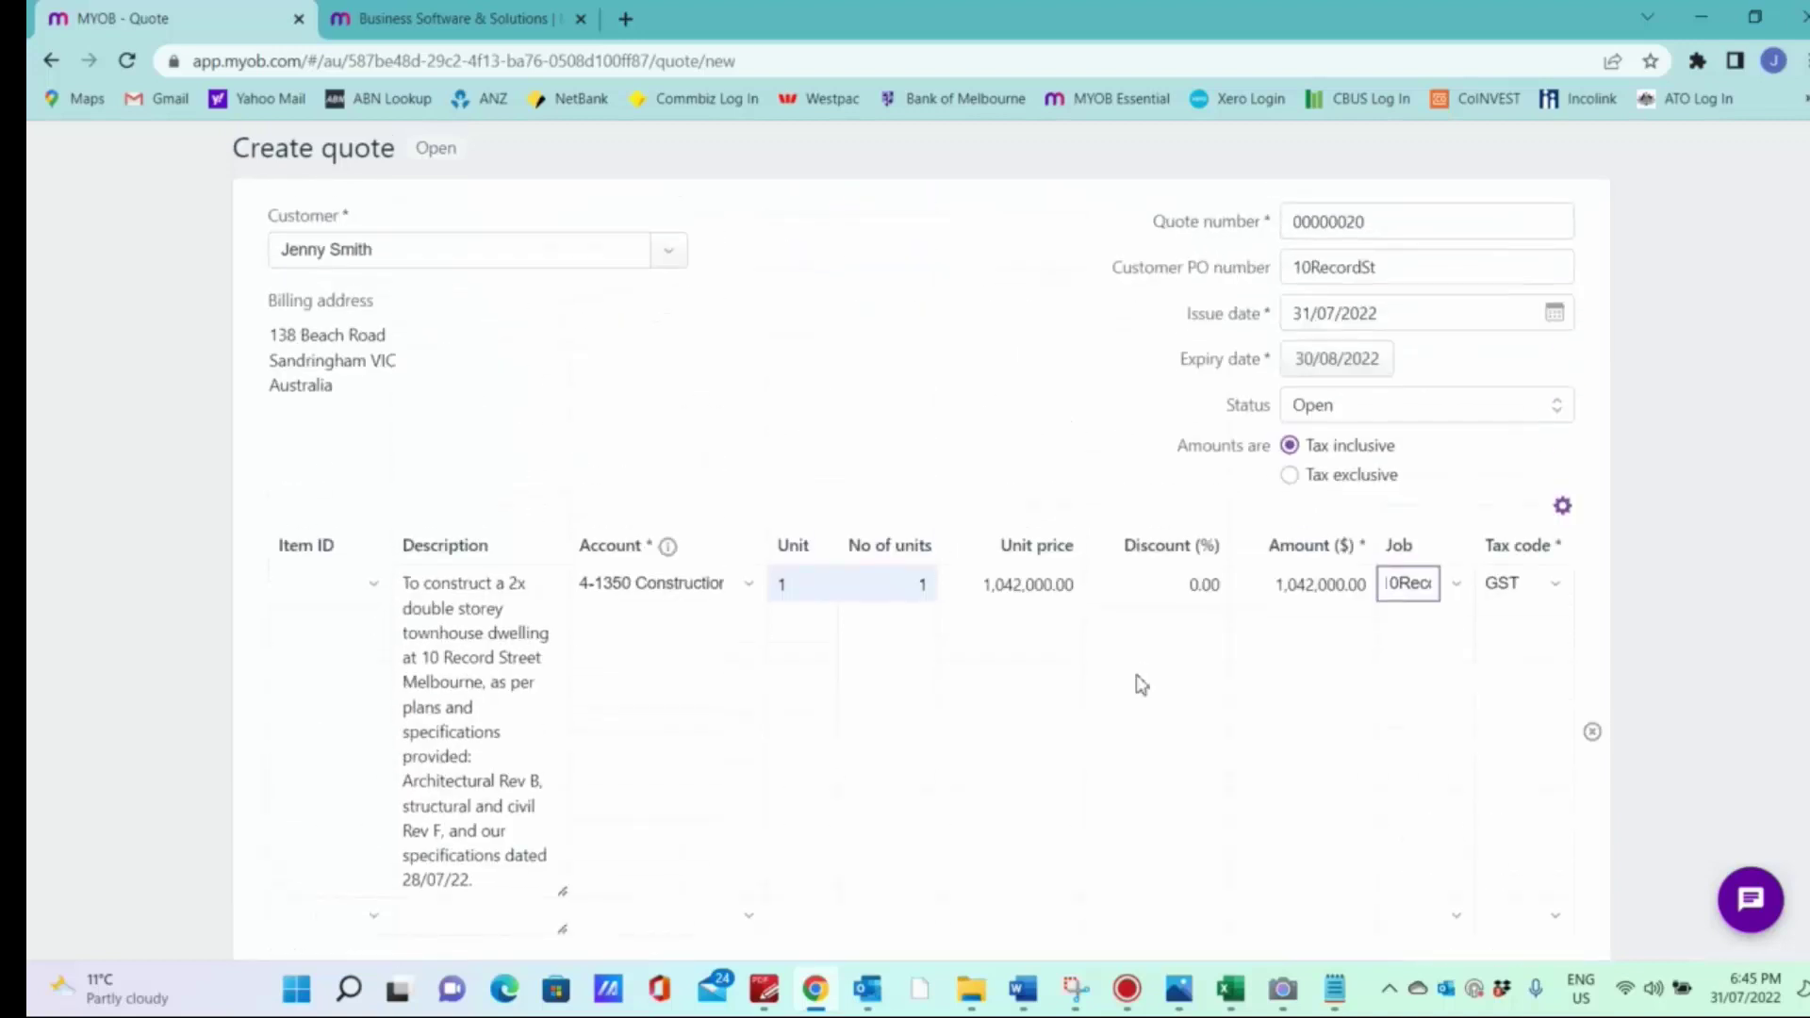
{"action": "scroll", "coordinate": [1141, 685], "scroll_direction": "down", "scroll_amount": 4}
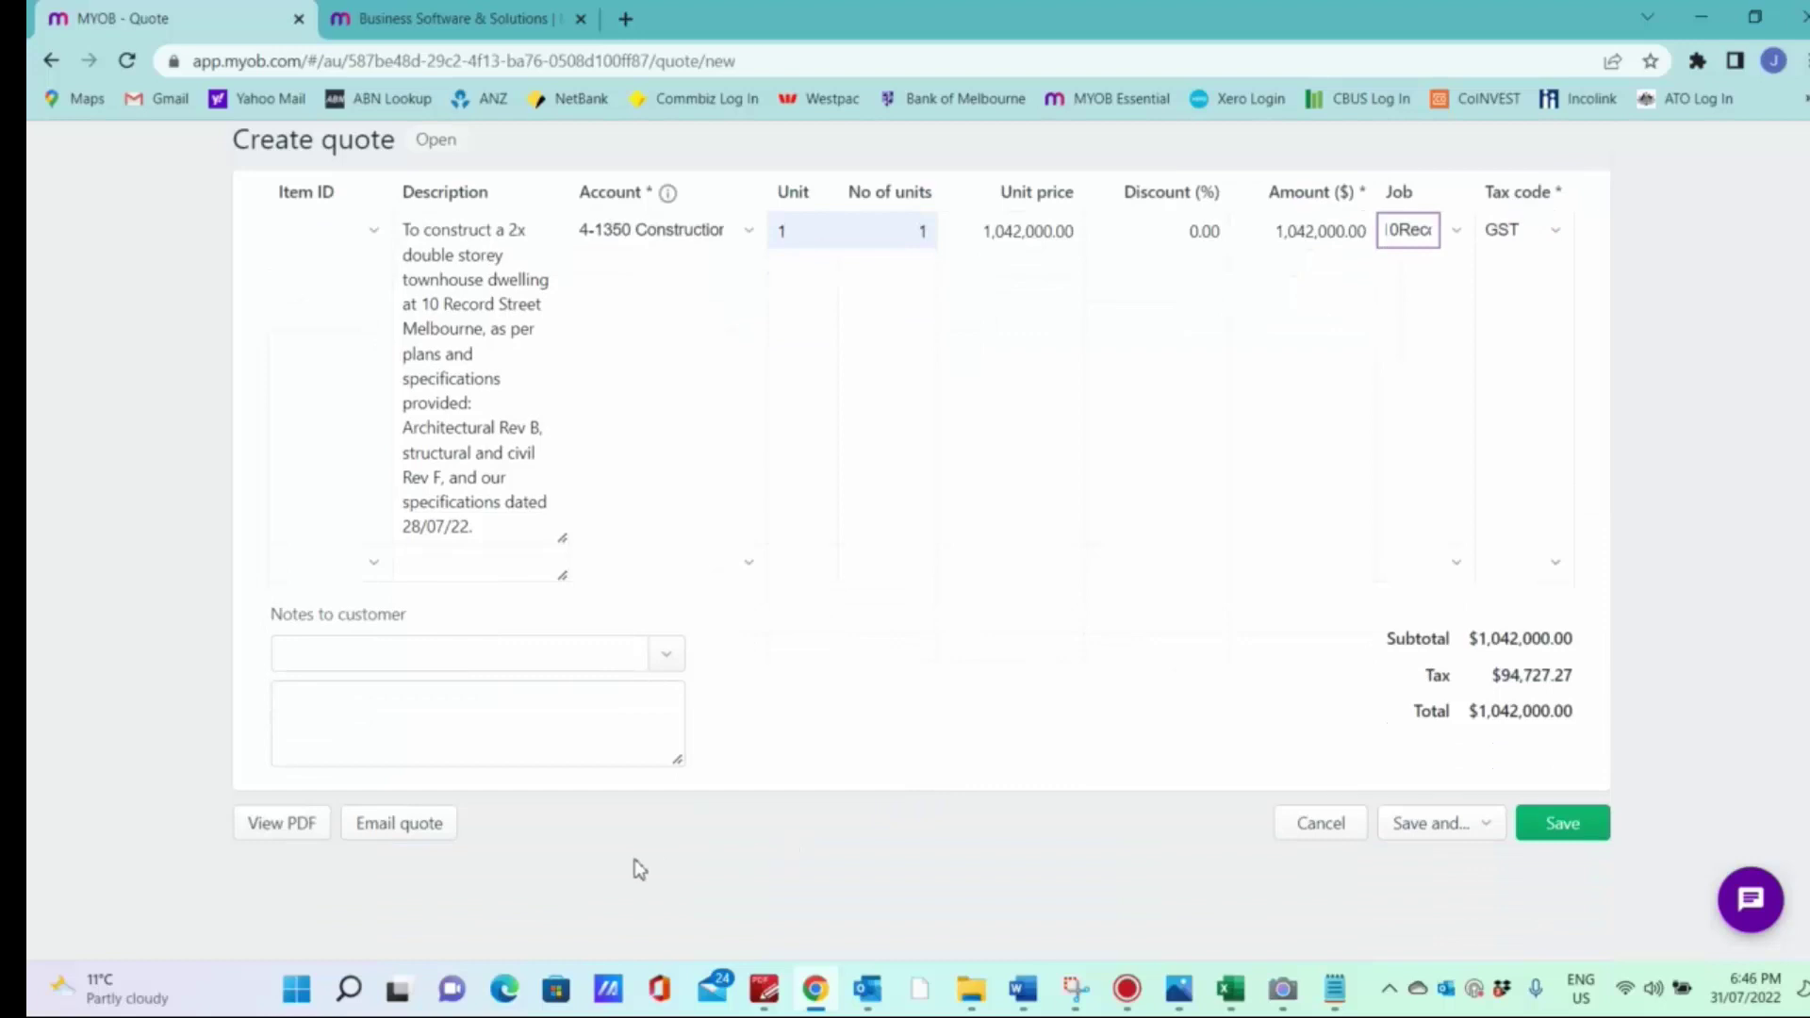
{"action": "left_click", "coordinate": [396, 828]}
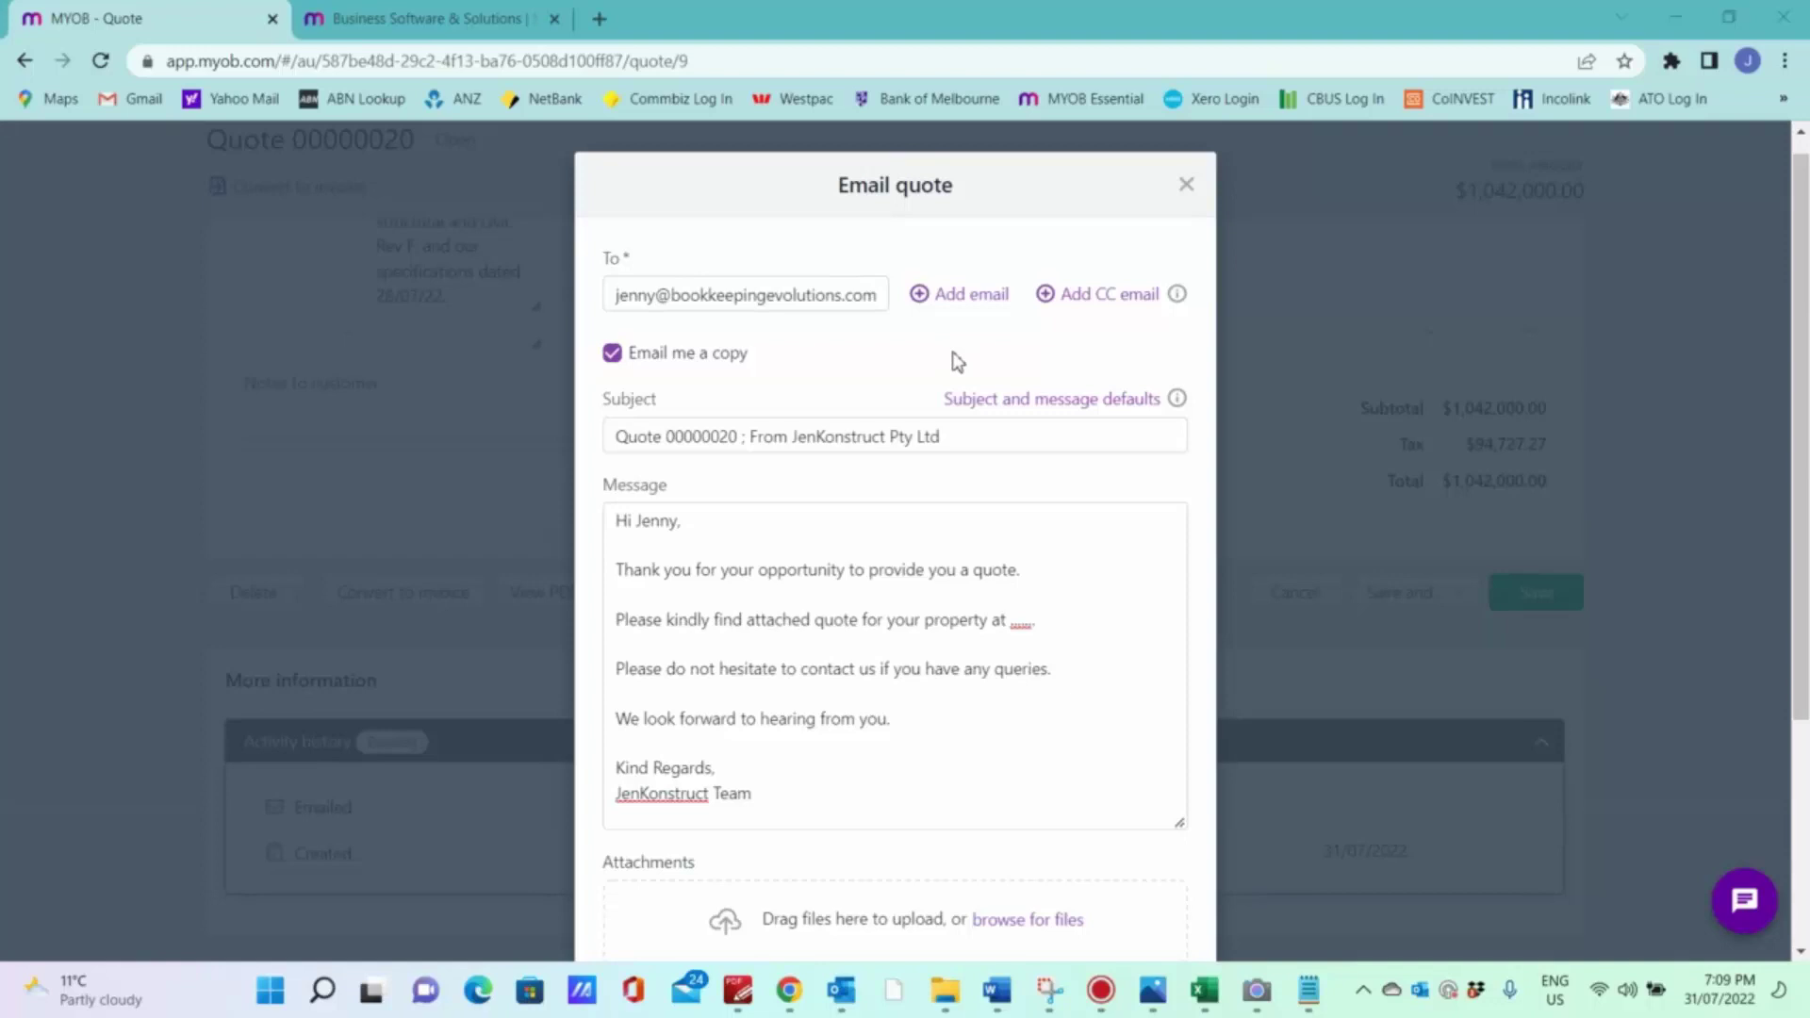
Step: Leave Email me a copy switched on after toggling it off and back
{"action": "left_click", "coordinate": [613, 357]}
{"action": "left_click", "coordinate": [612, 356]}
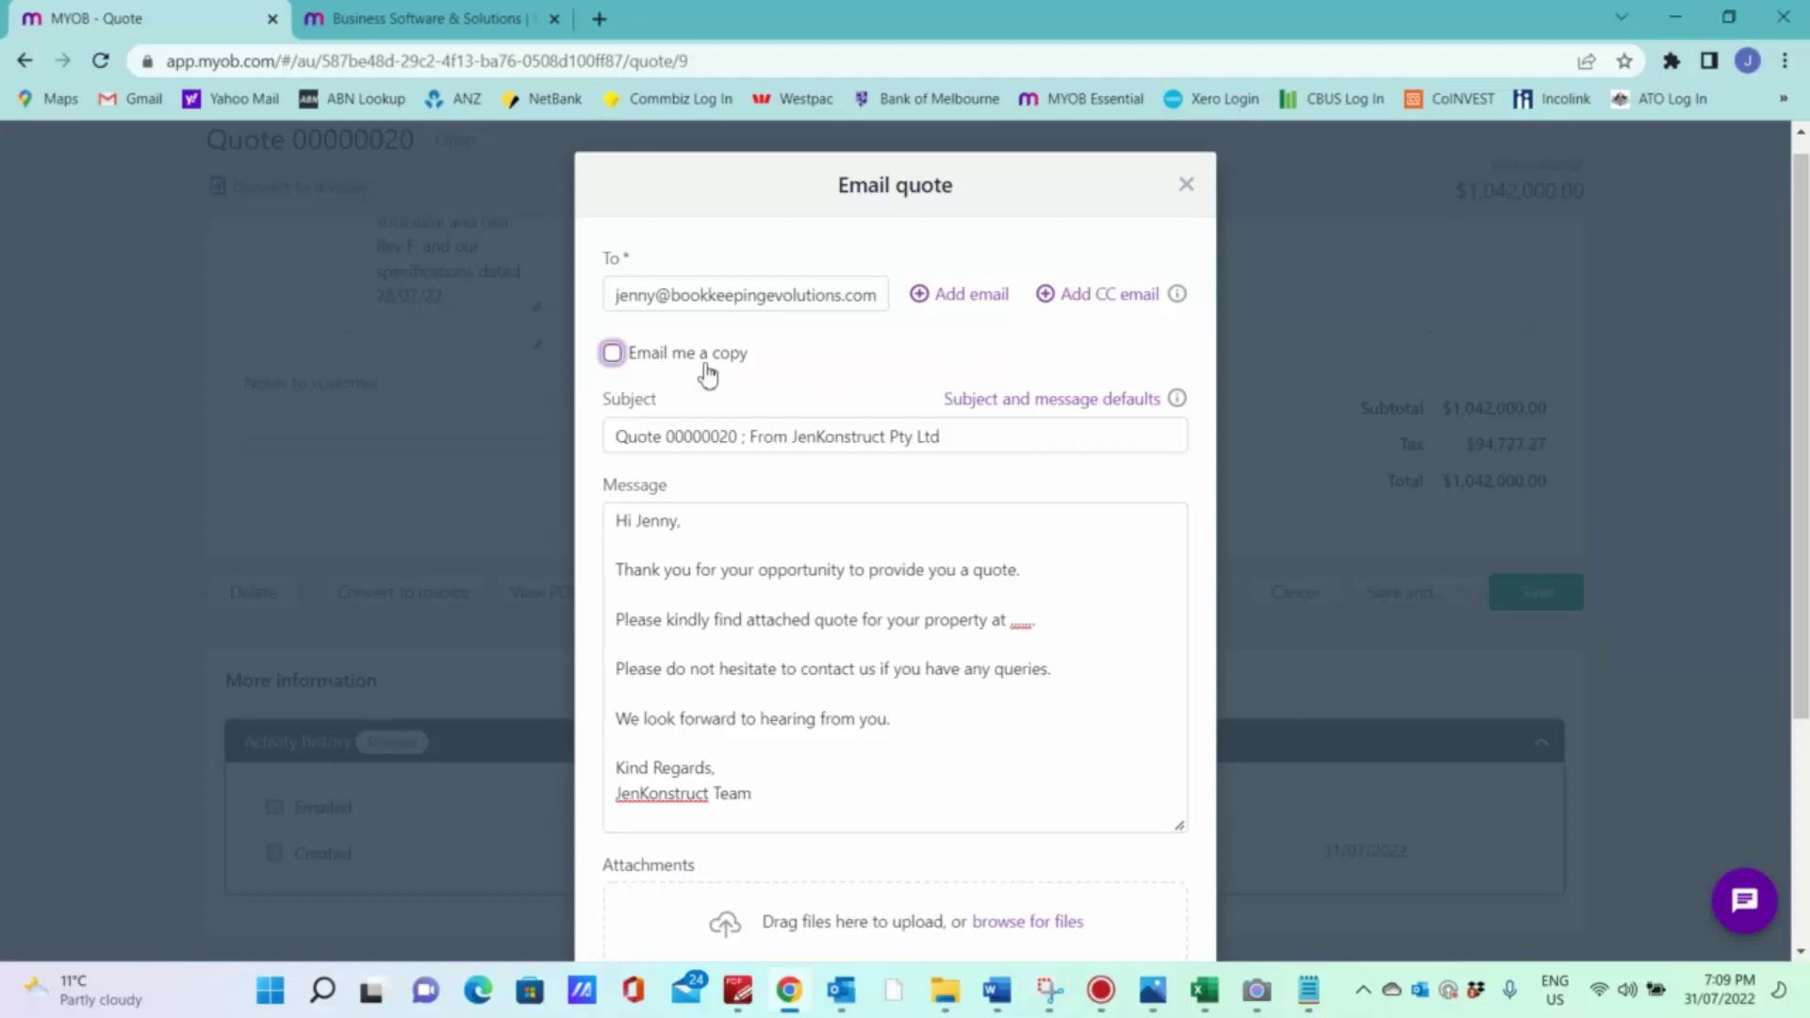
{"action": "left_click", "coordinate": [612, 356]}
Step: Insert the property address in brackets after 00000020 in the email subject
{"action": "scroll", "coordinate": [792, 370], "scroll_direction": "down", "scroll_amount": 1}
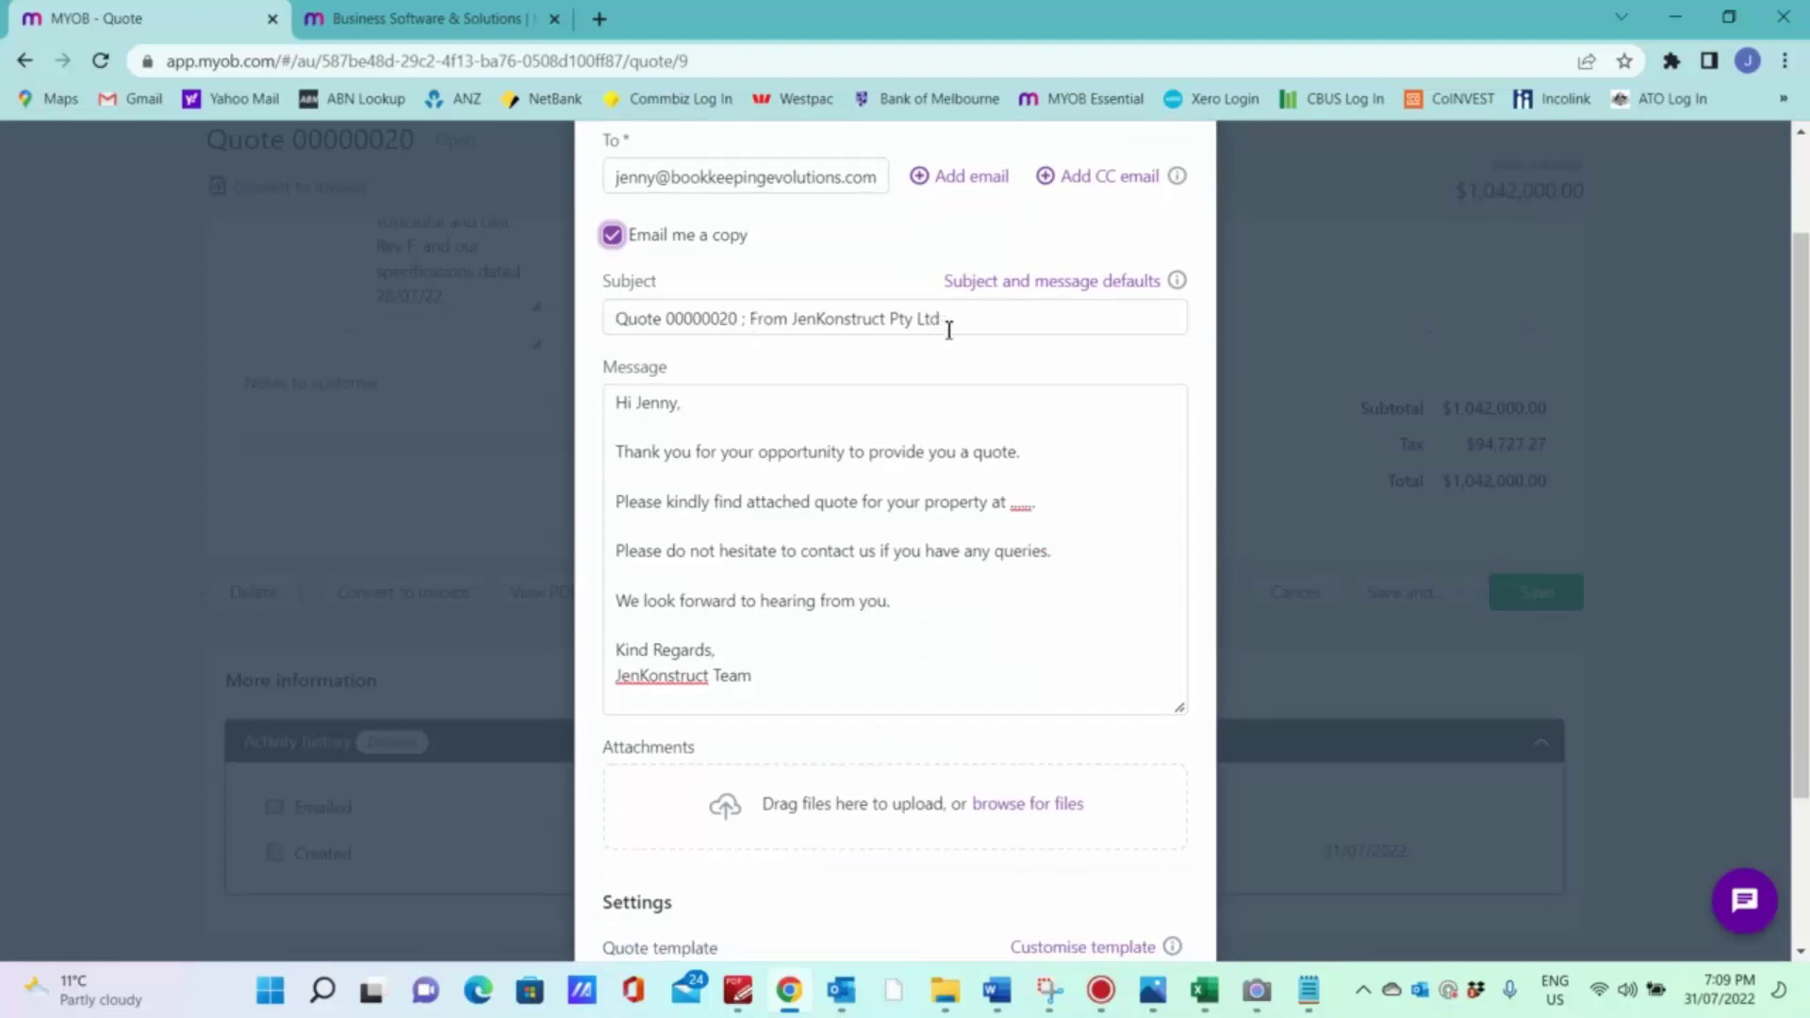
{"action": "left_click", "coordinate": [745, 322]}
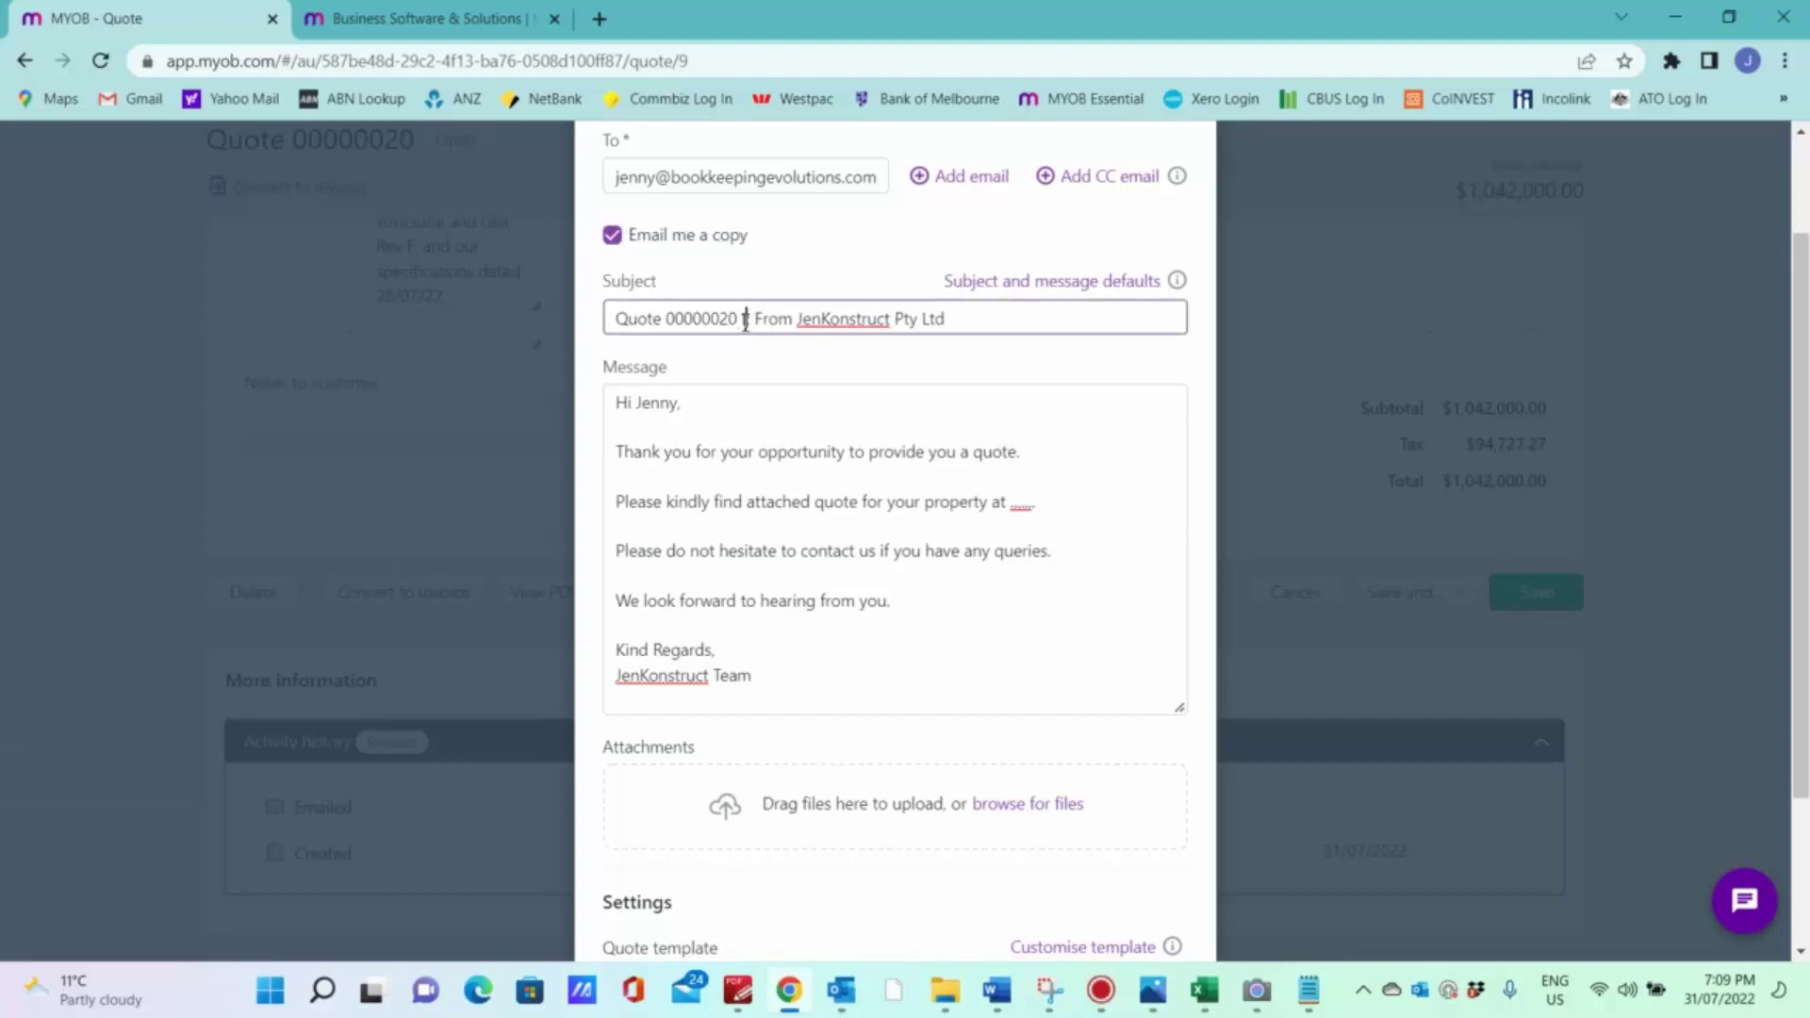
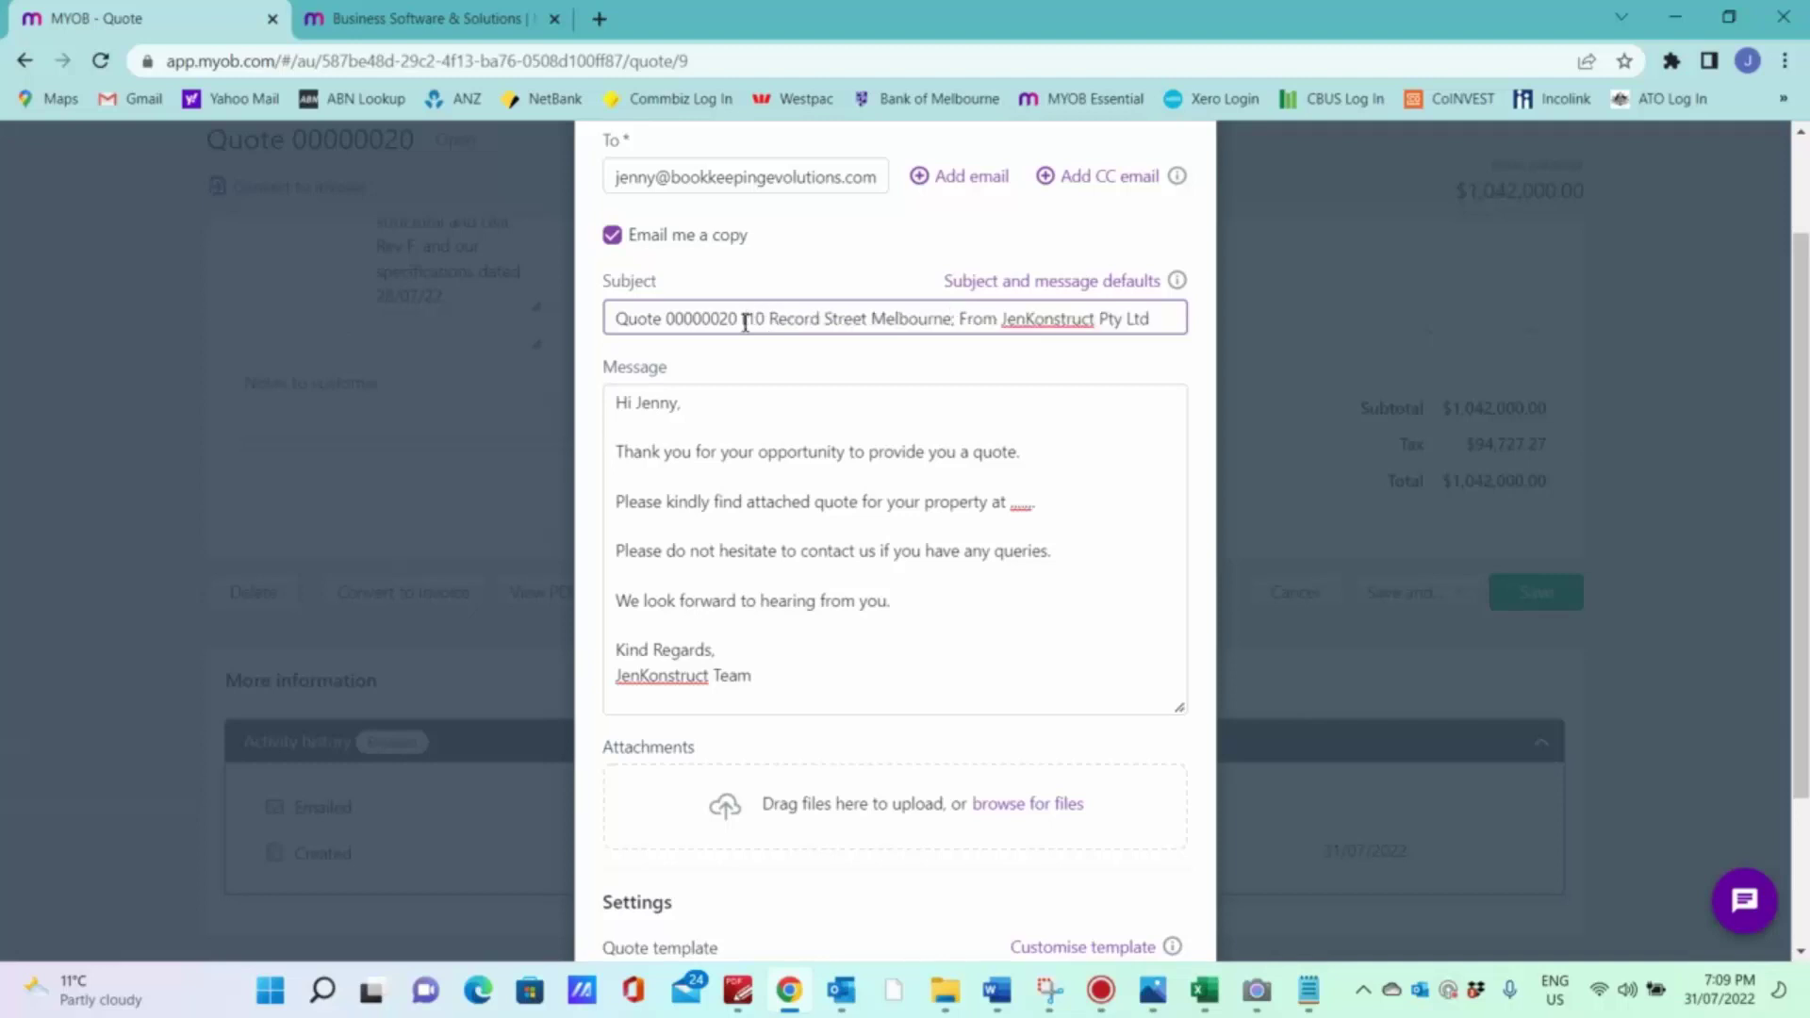
{"action": "type", "text": ","}
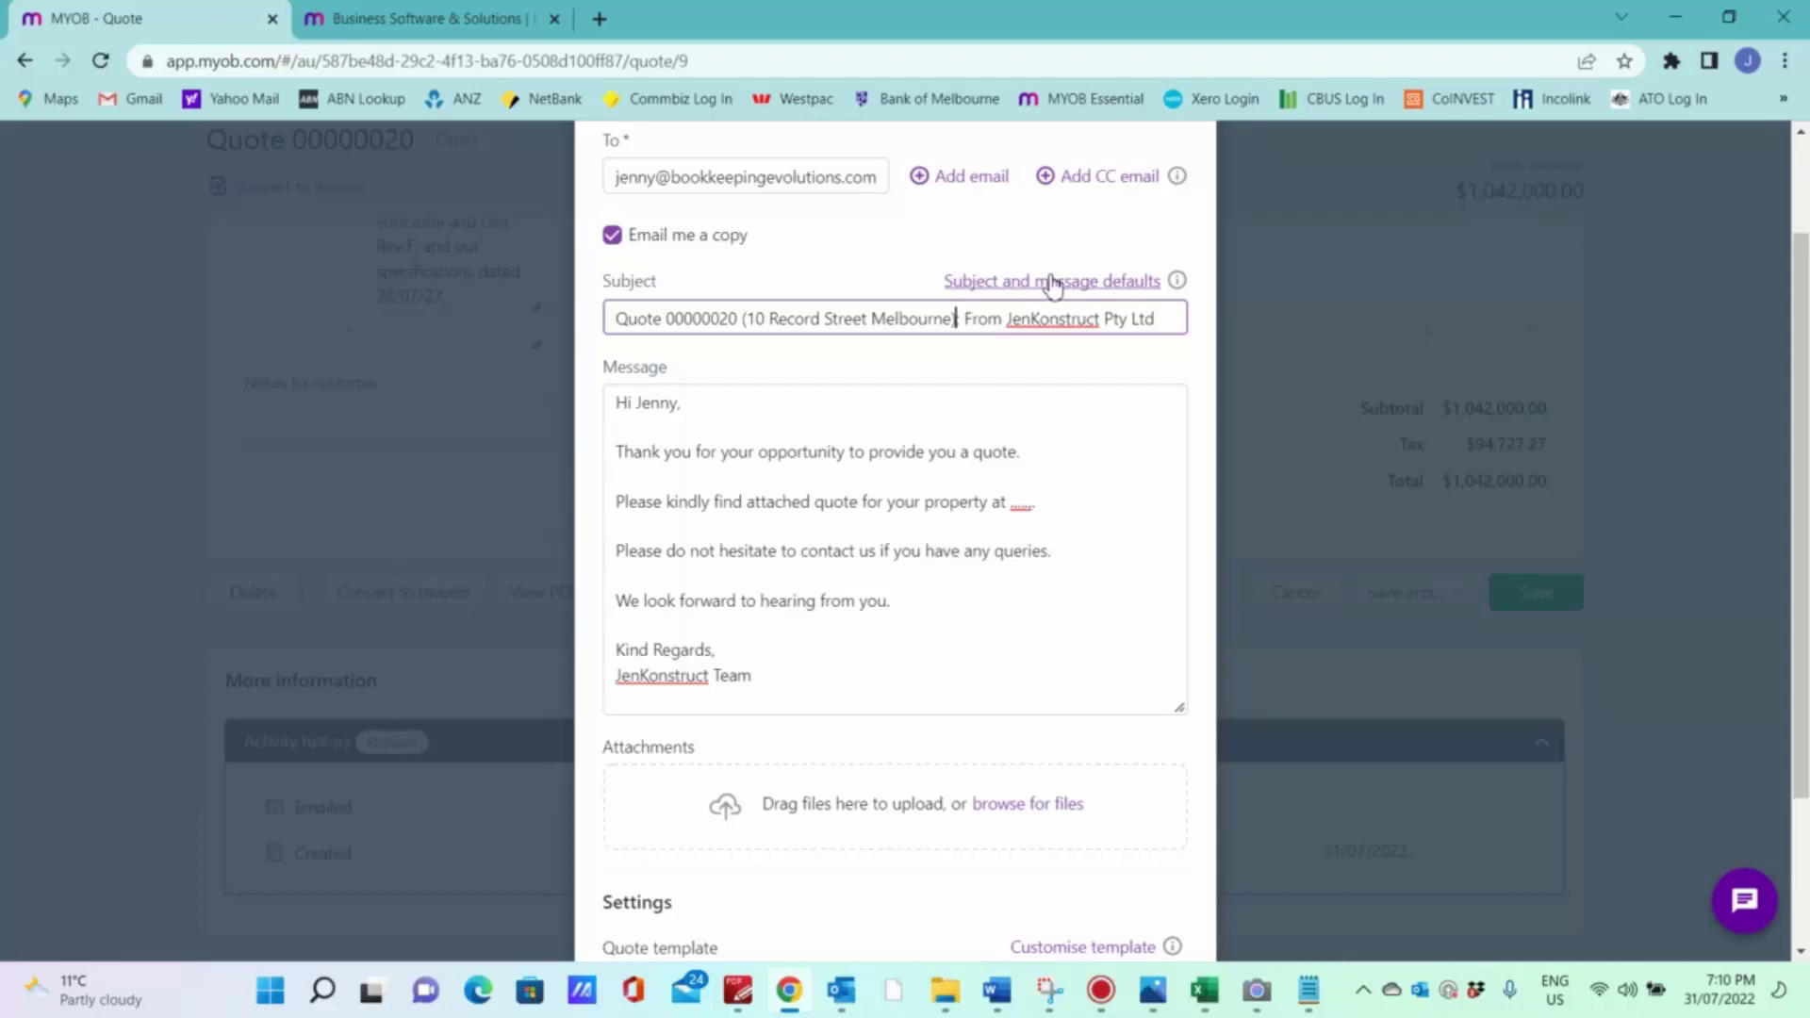
Step: Replace the placeholder after 'property at' with the pasted property address plus a full stop, then send the quote email
{"action": "left_click", "coordinate": [1056, 505]}
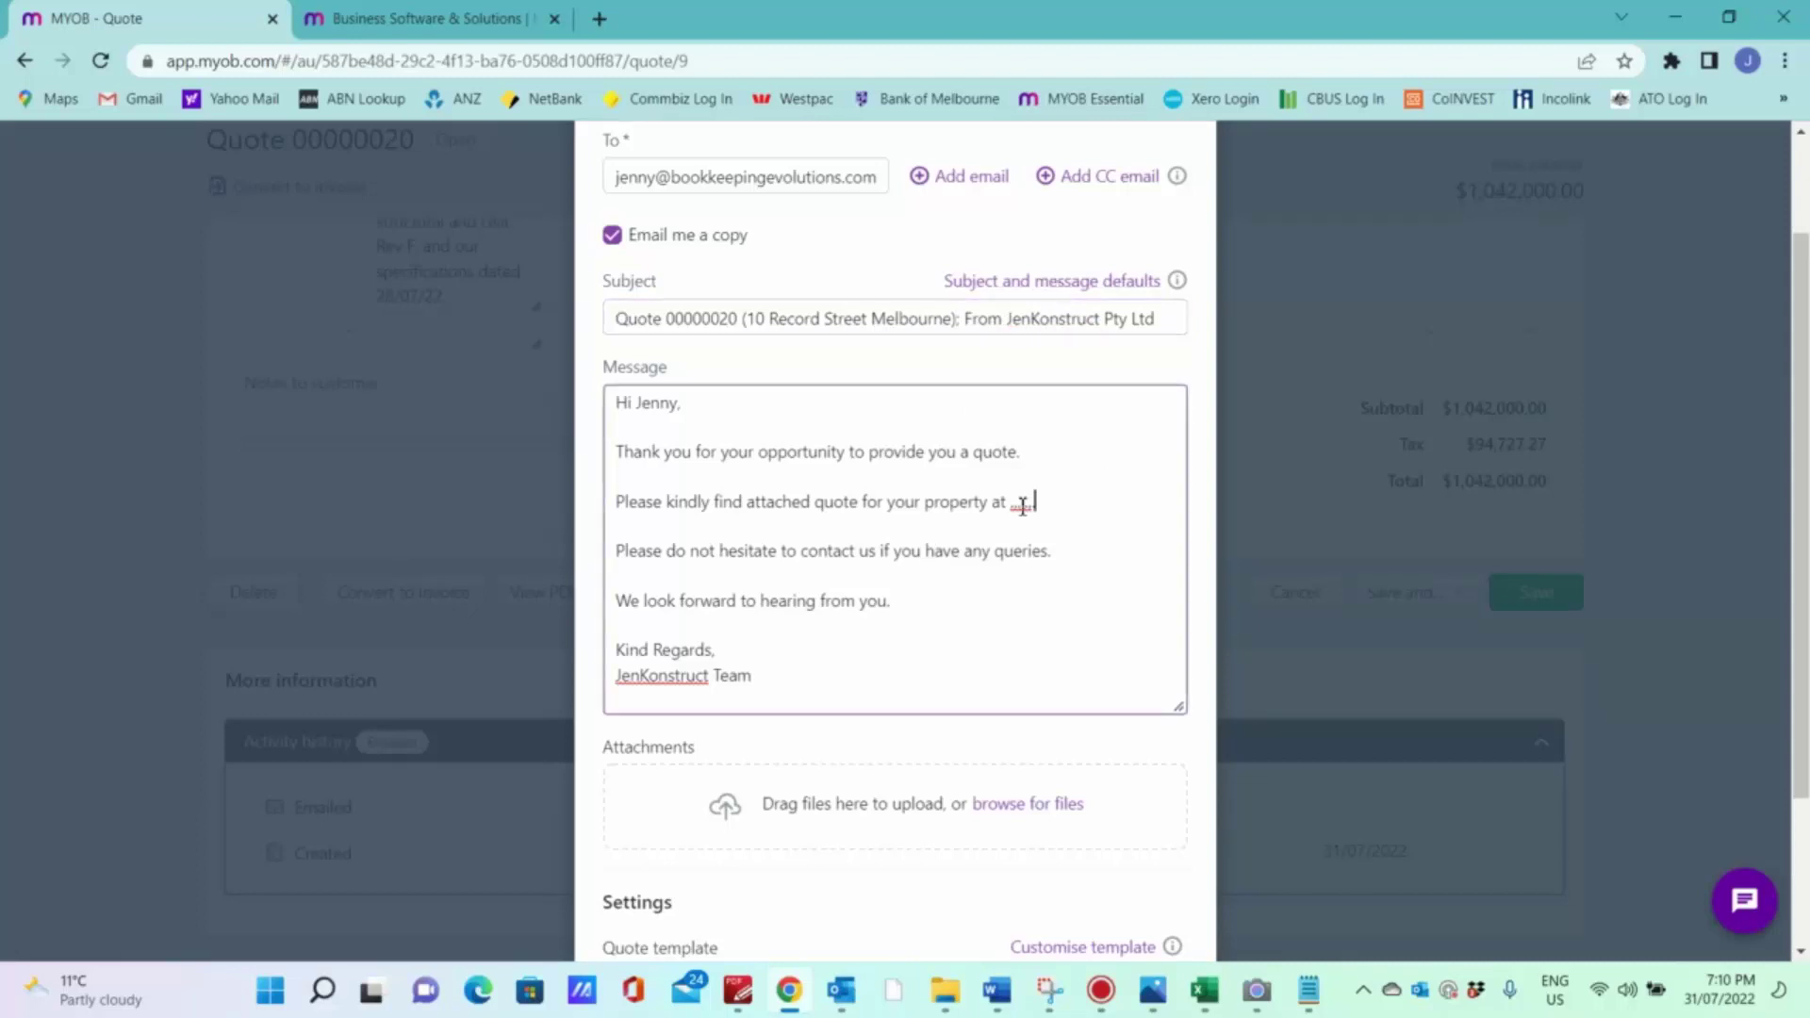
{"action": "left_click_drag", "start_coordinate": [1009, 504], "coordinate": [1046, 507]}
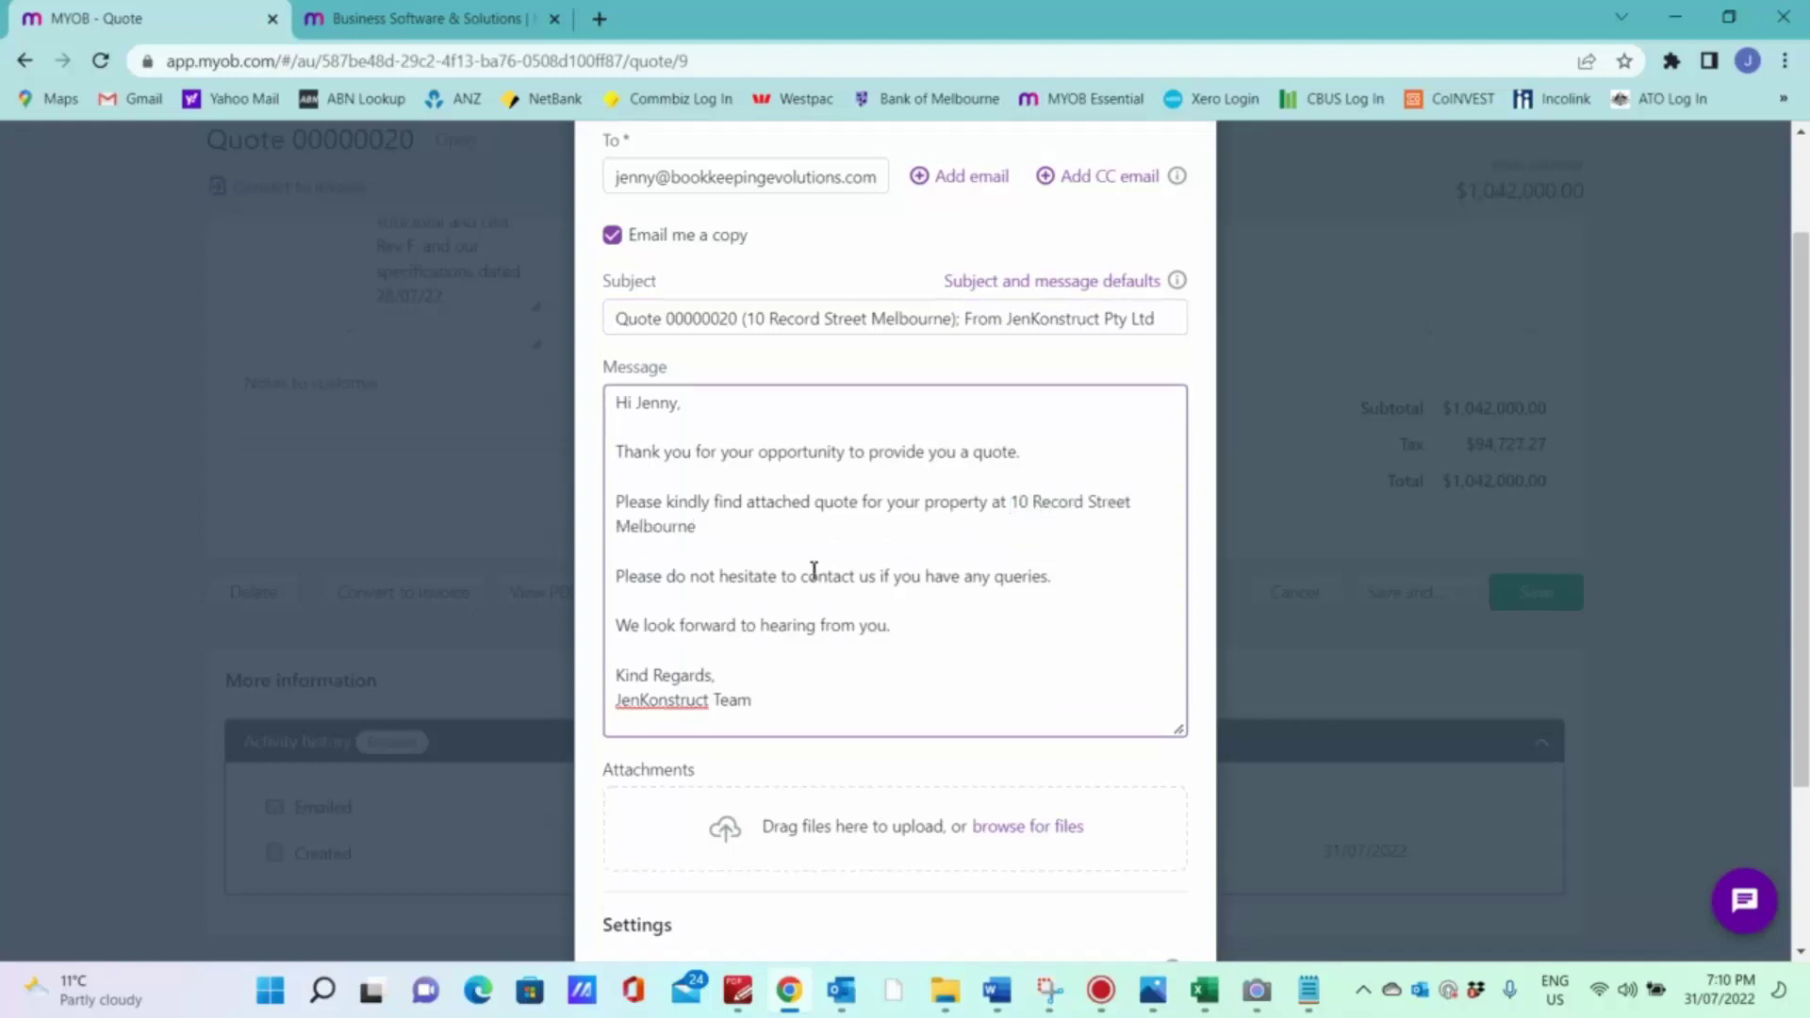
{"action": "type", "text": "."}
{"action": "scroll", "coordinate": [946, 599], "scroll_direction": "down", "scroll_amount": 3}
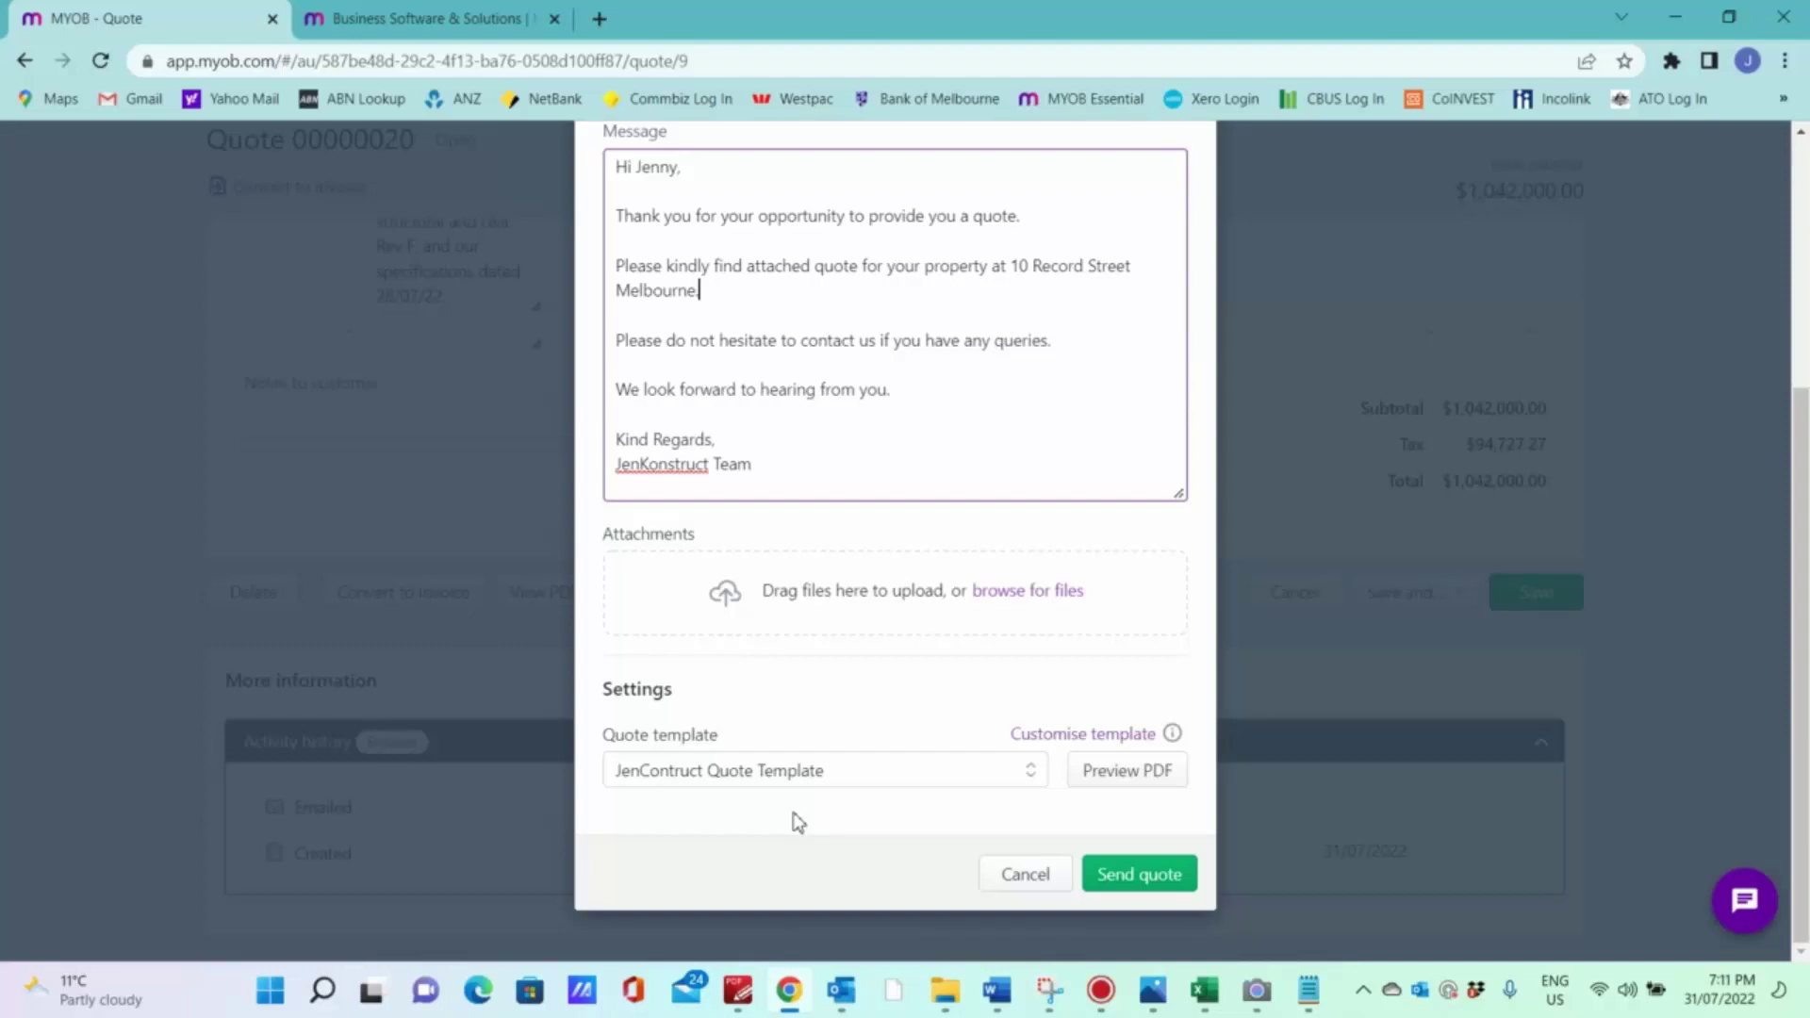
{"action": "left_click", "coordinate": [1140, 879]}
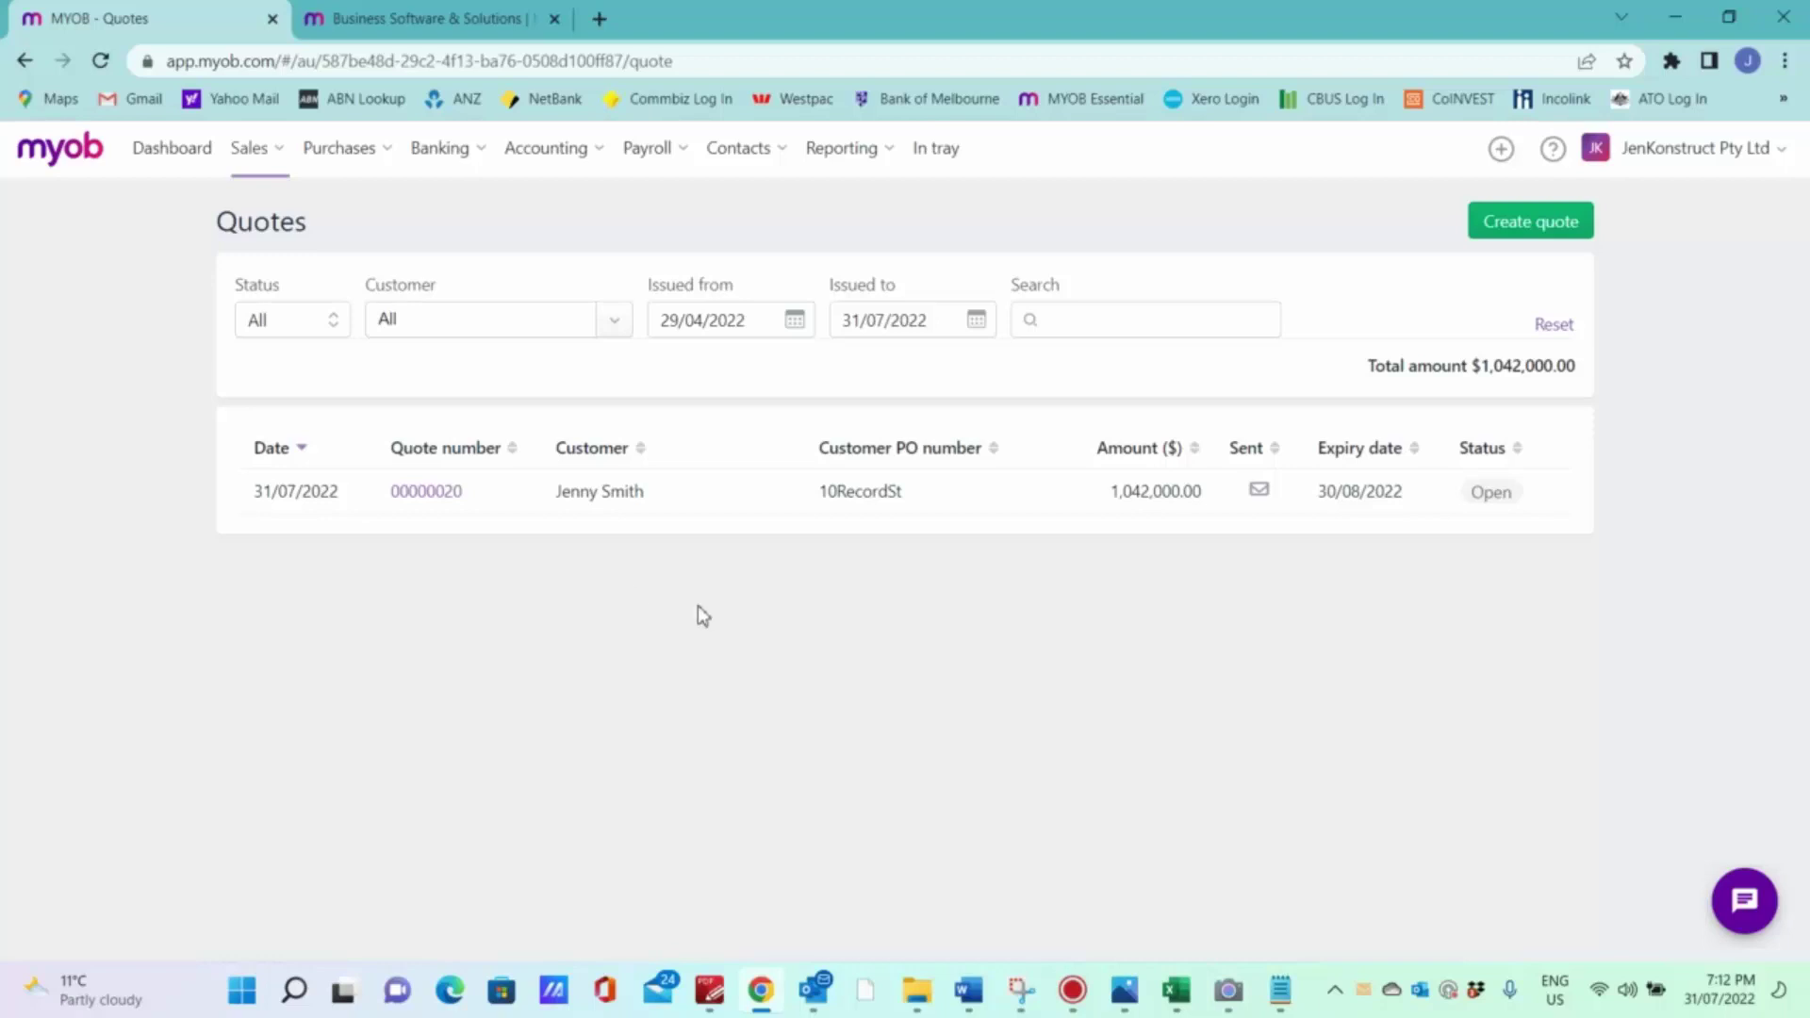
Step: Switch to the Outlook inbox through its taskbar preview
{"action": "mouse_move", "coordinate": [814, 990]}
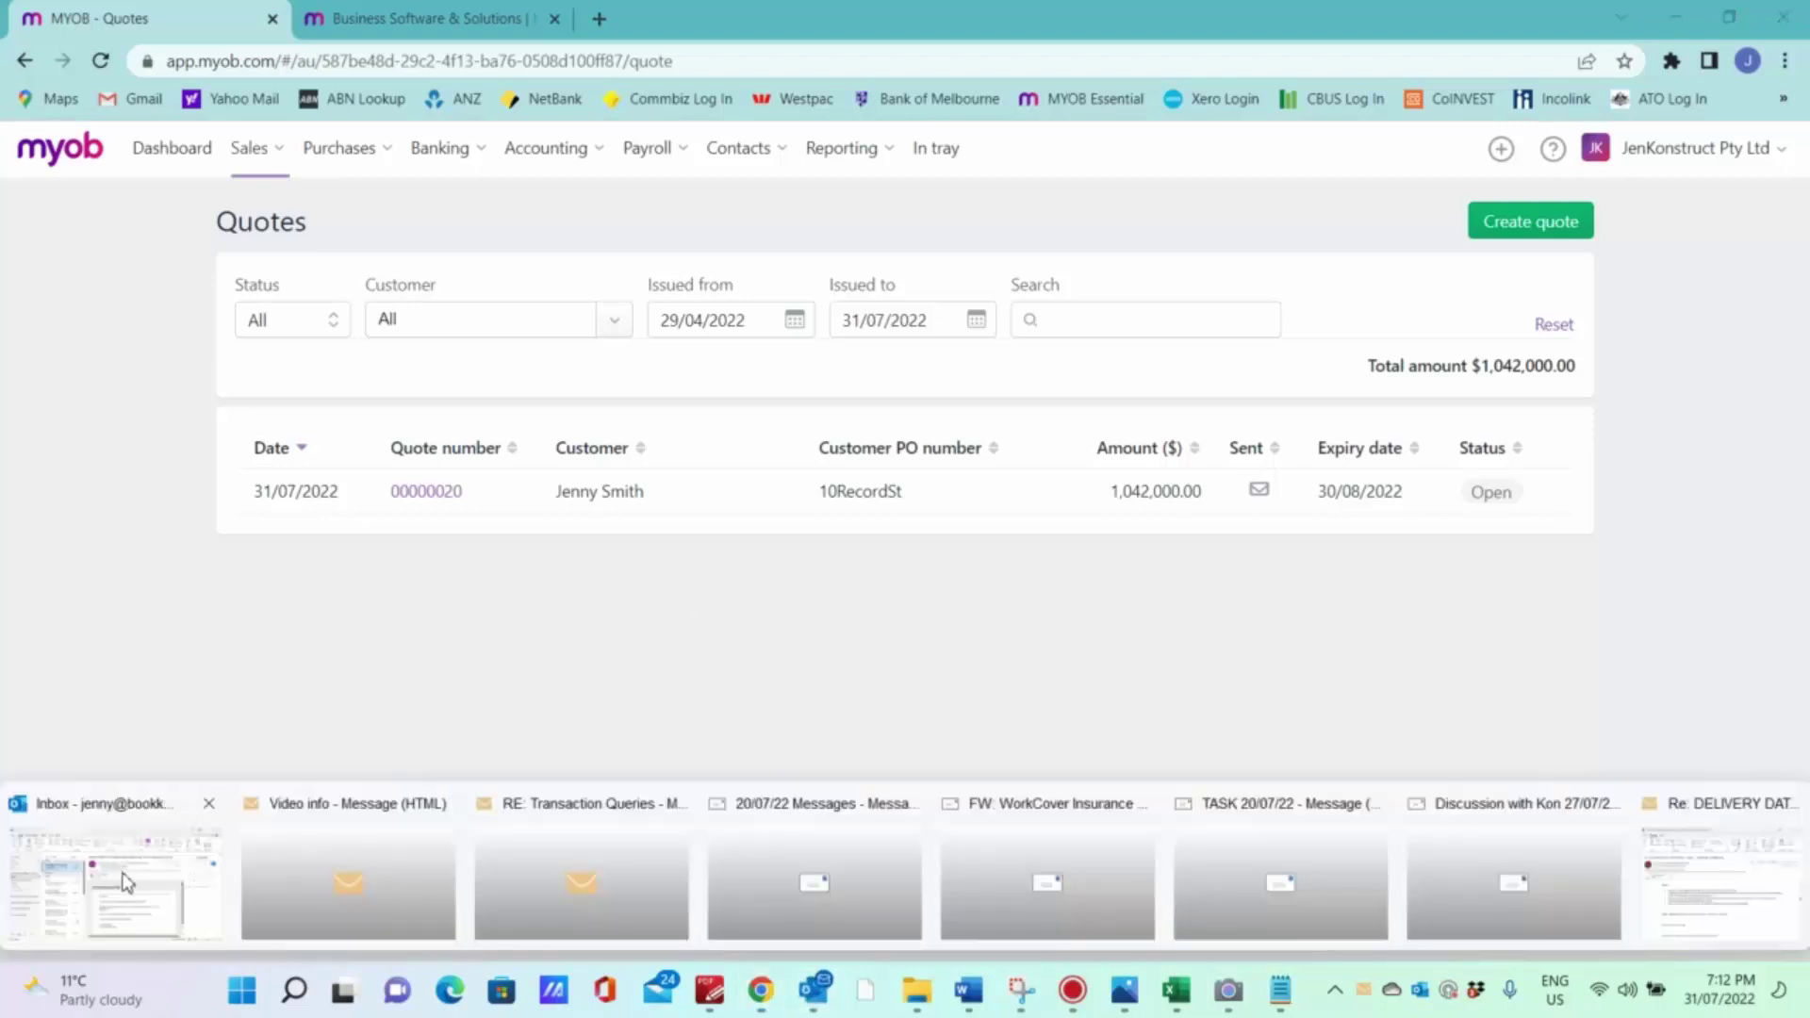
{"action": "left_click", "coordinate": [132, 882]}
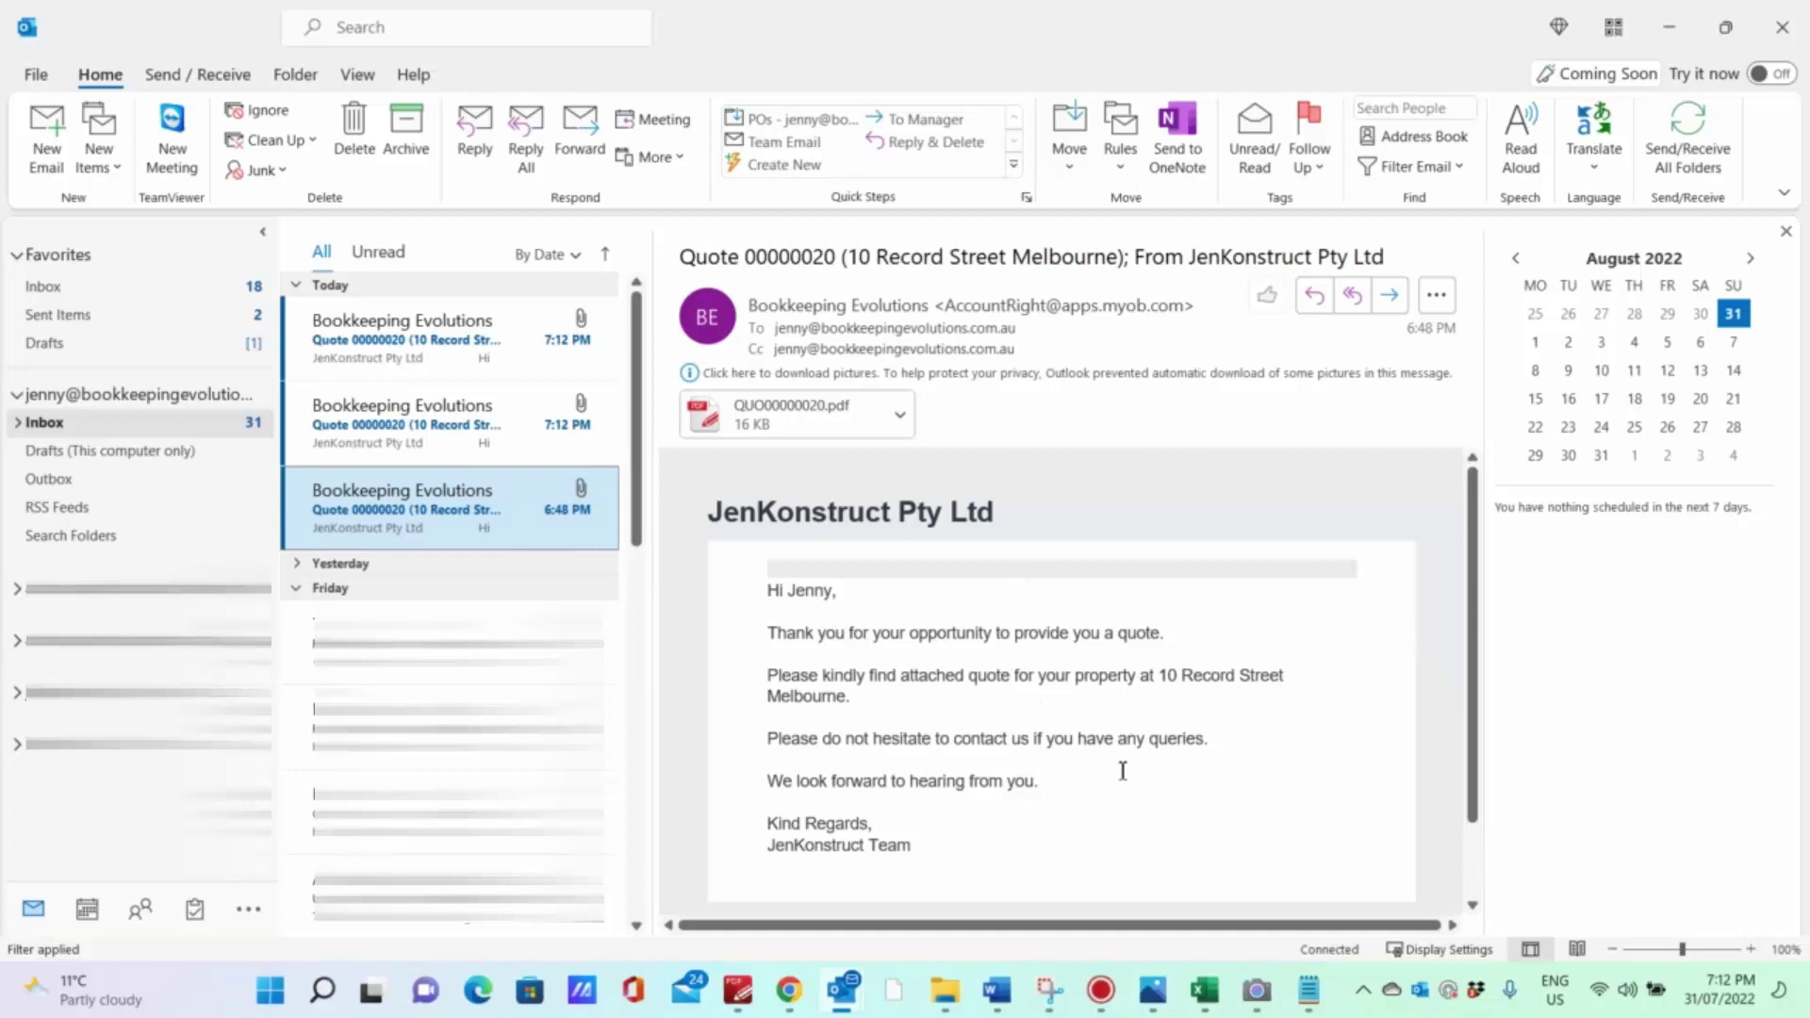
Step: Open the Quote 00000020 email in its own window and select the QUO00000020.pdf attachment
{"action": "double_click", "coordinate": [456, 511]}
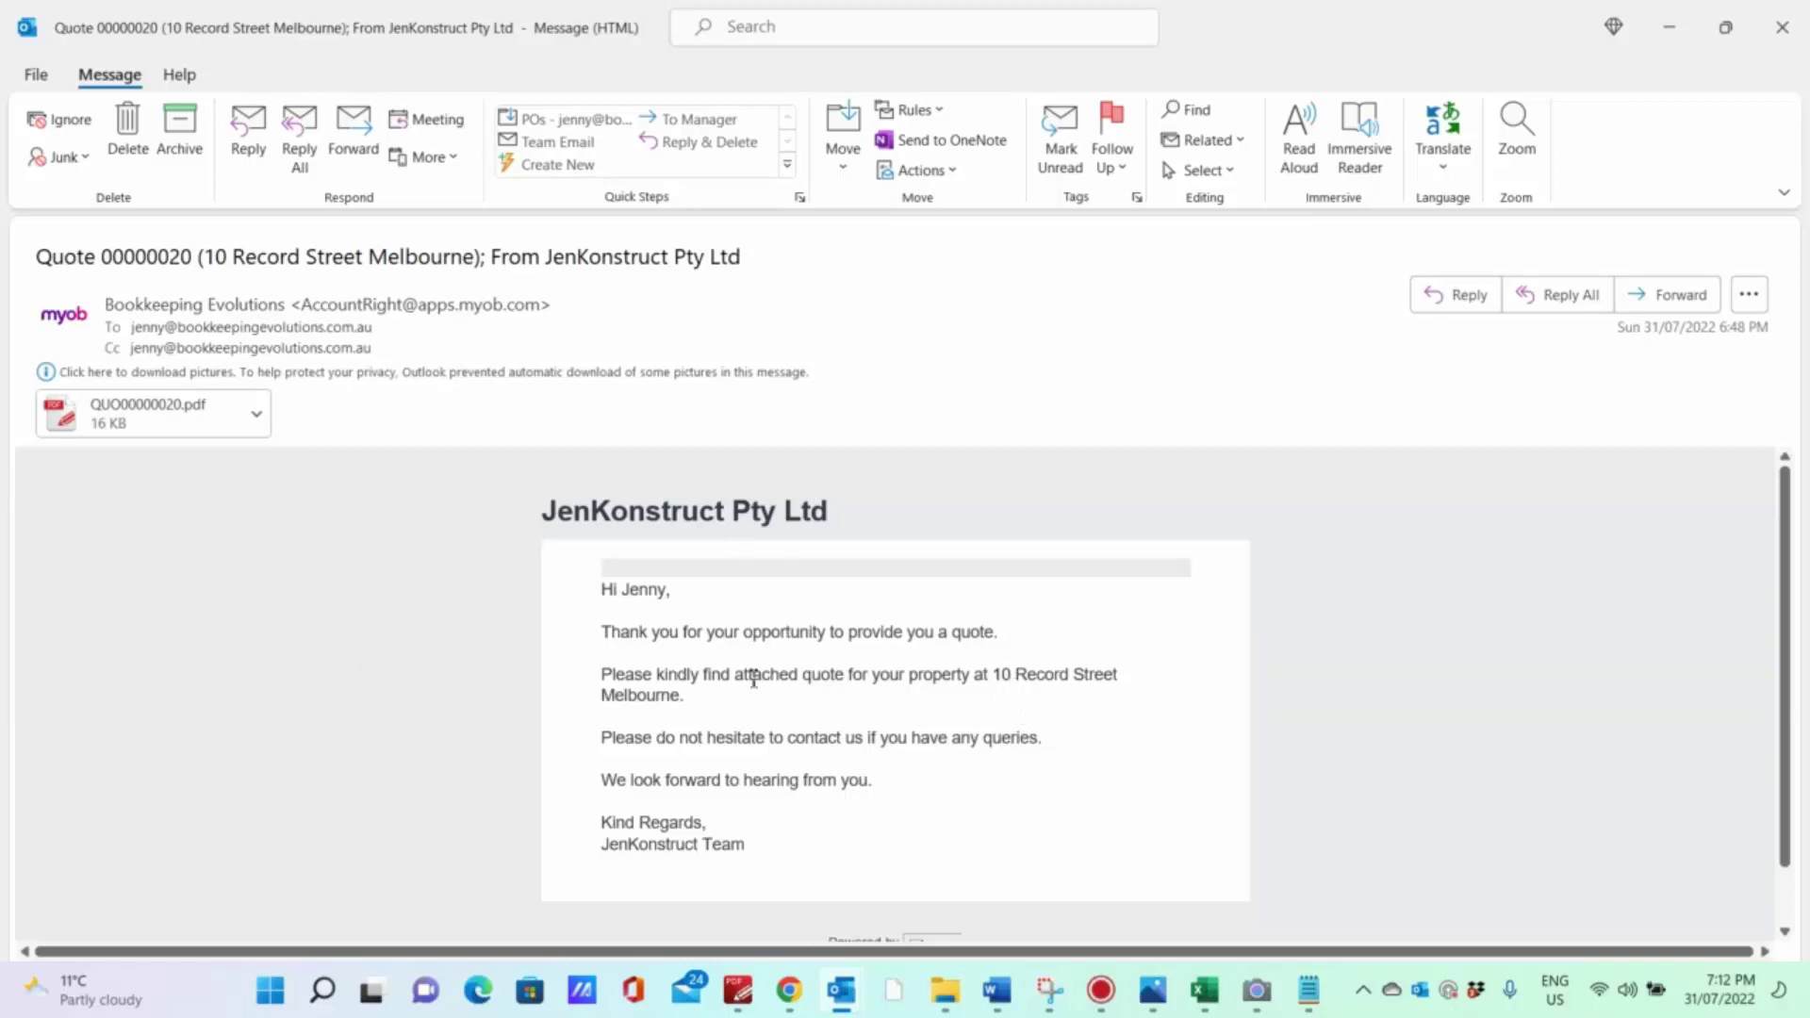
{"action": "left_click", "coordinate": [162, 434]}
Step: Open QUO00000020.pdf in PDF-XChange Editor and scroll down to the $1,042,000.00 total
{"action": "left_click", "coordinate": [738, 1007]}
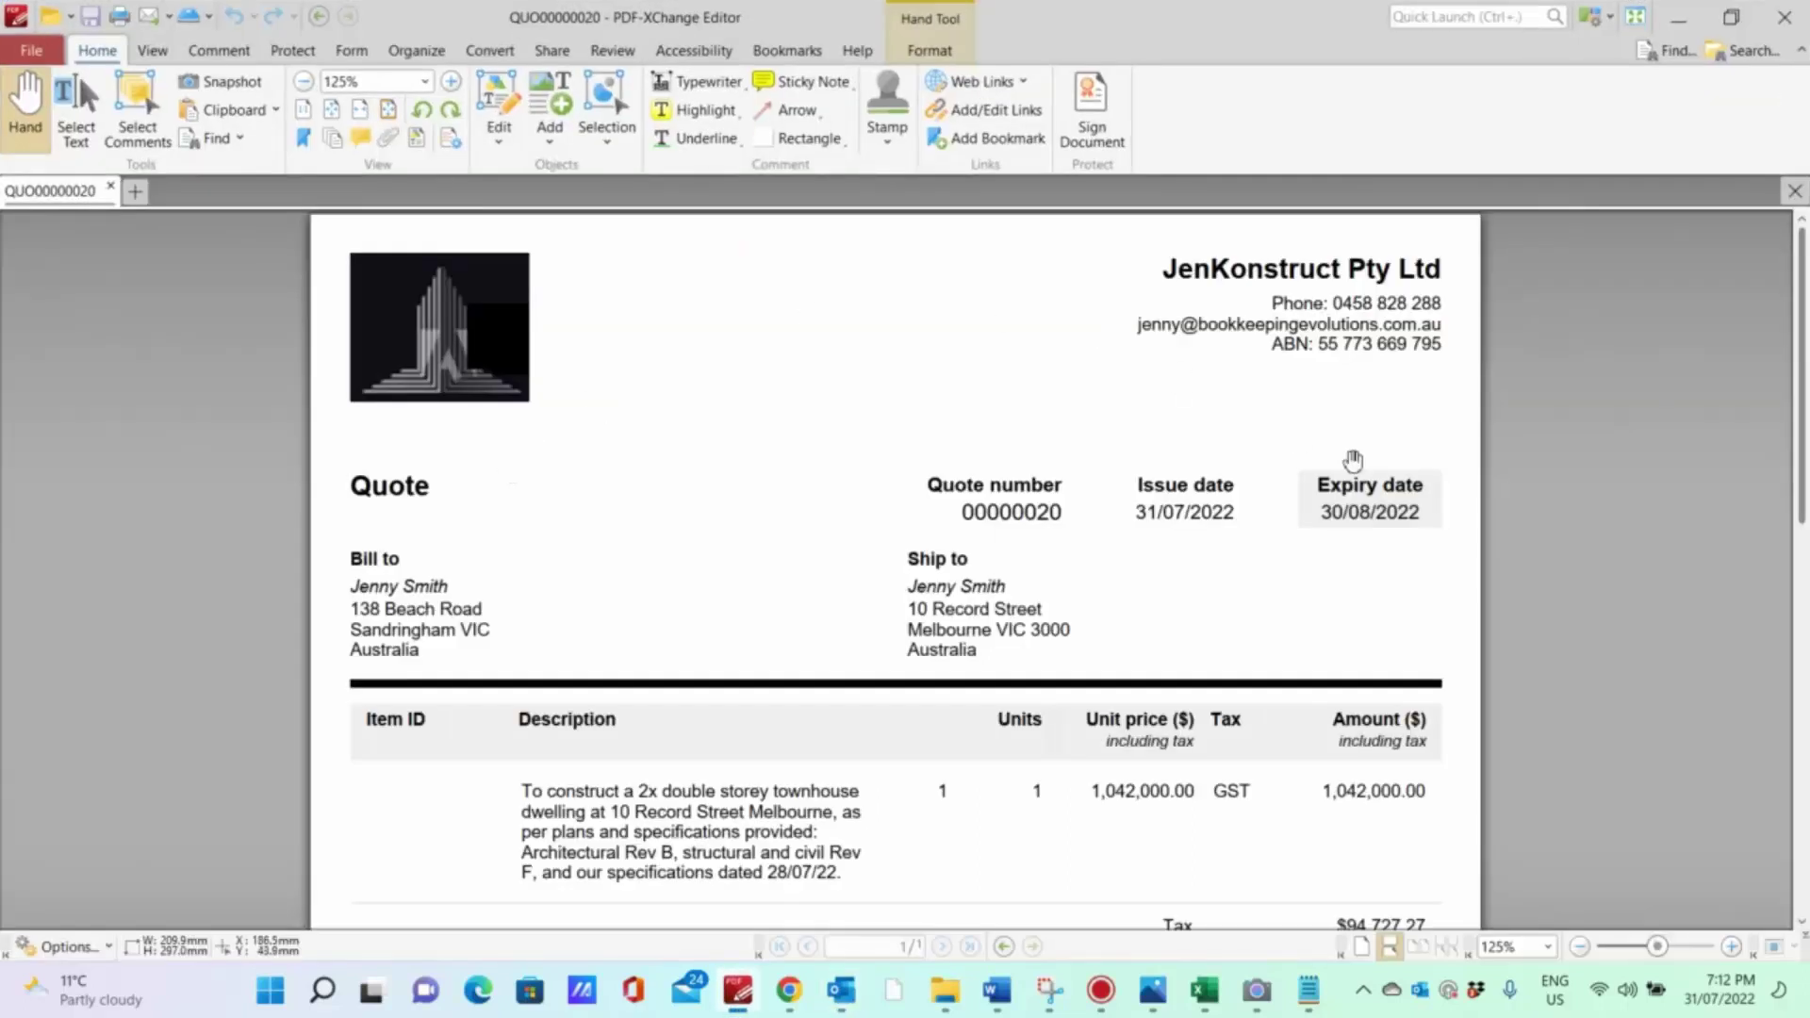
{"action": "scroll", "coordinate": [1193, 764], "scroll_direction": "down", "scroll_amount": 1}
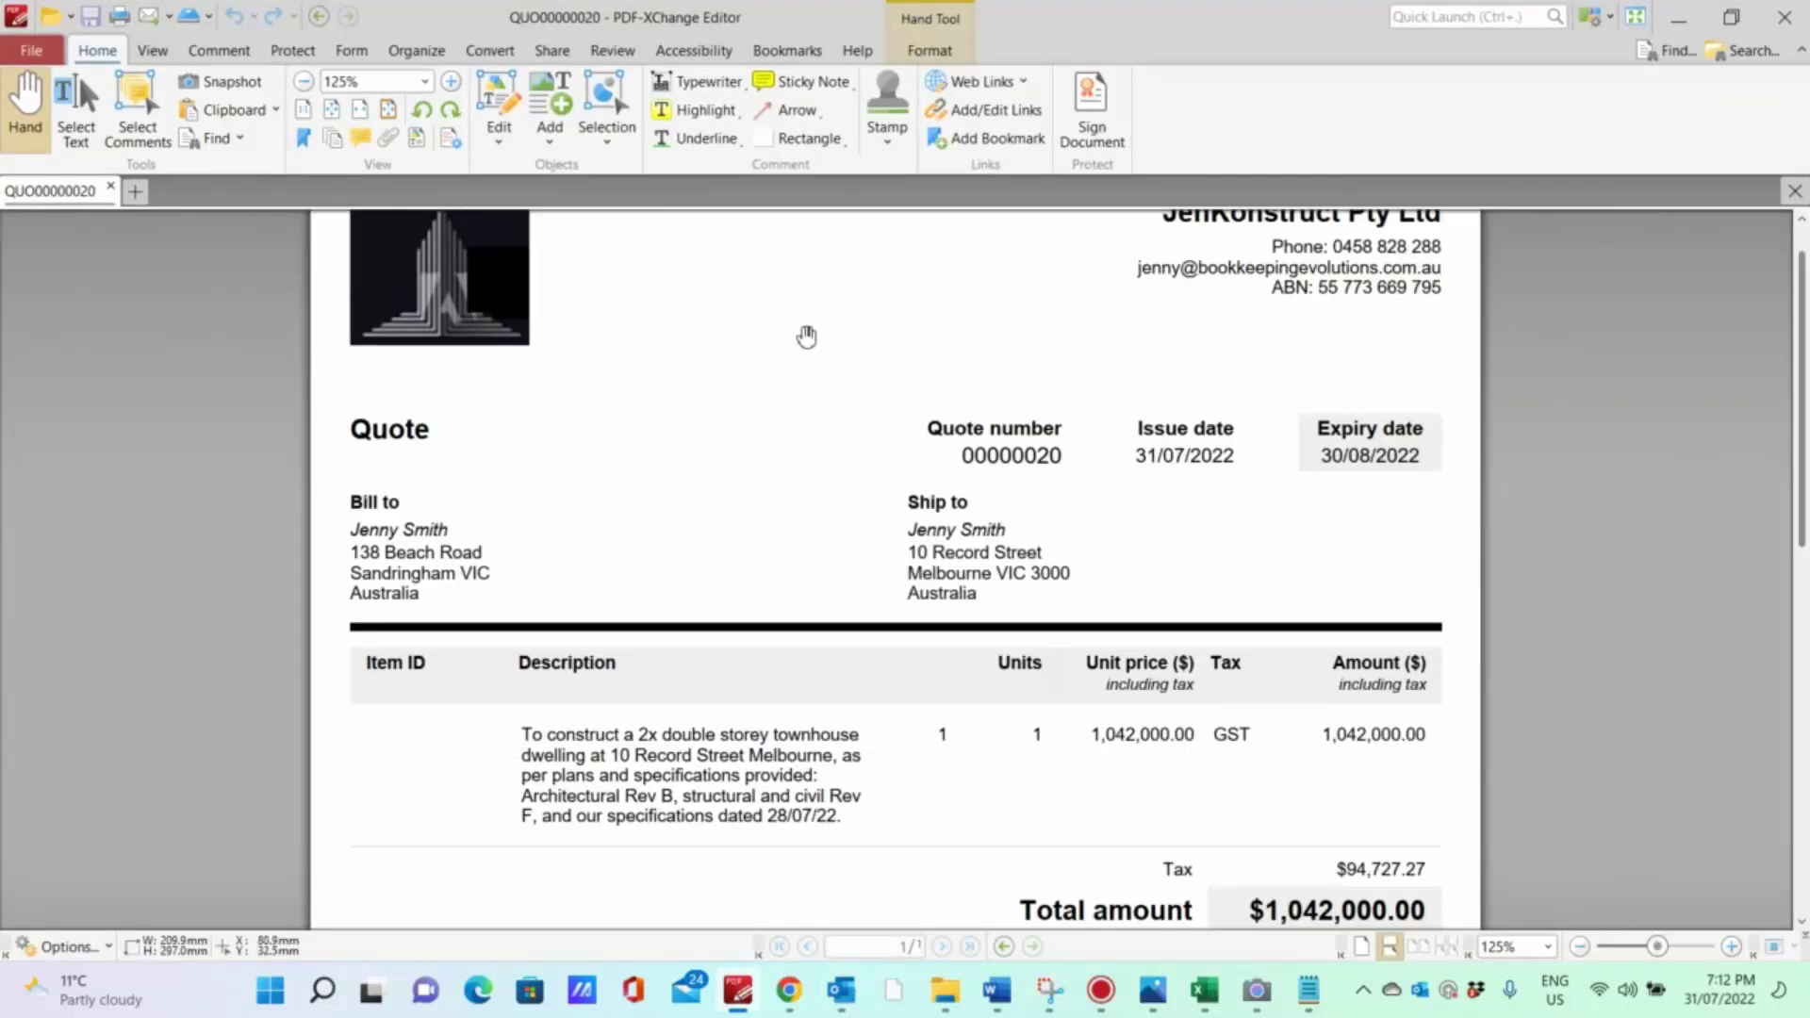
{"action": "scroll", "coordinate": [1253, 339], "scroll_direction": "up", "scroll_amount": 1}
{"action": "scroll", "coordinate": [1261, 734], "scroll_direction": "down", "scroll_amount": 1}
{"action": "scroll", "coordinate": [1260, 734], "scroll_direction": "down", "scroll_amount": 1}
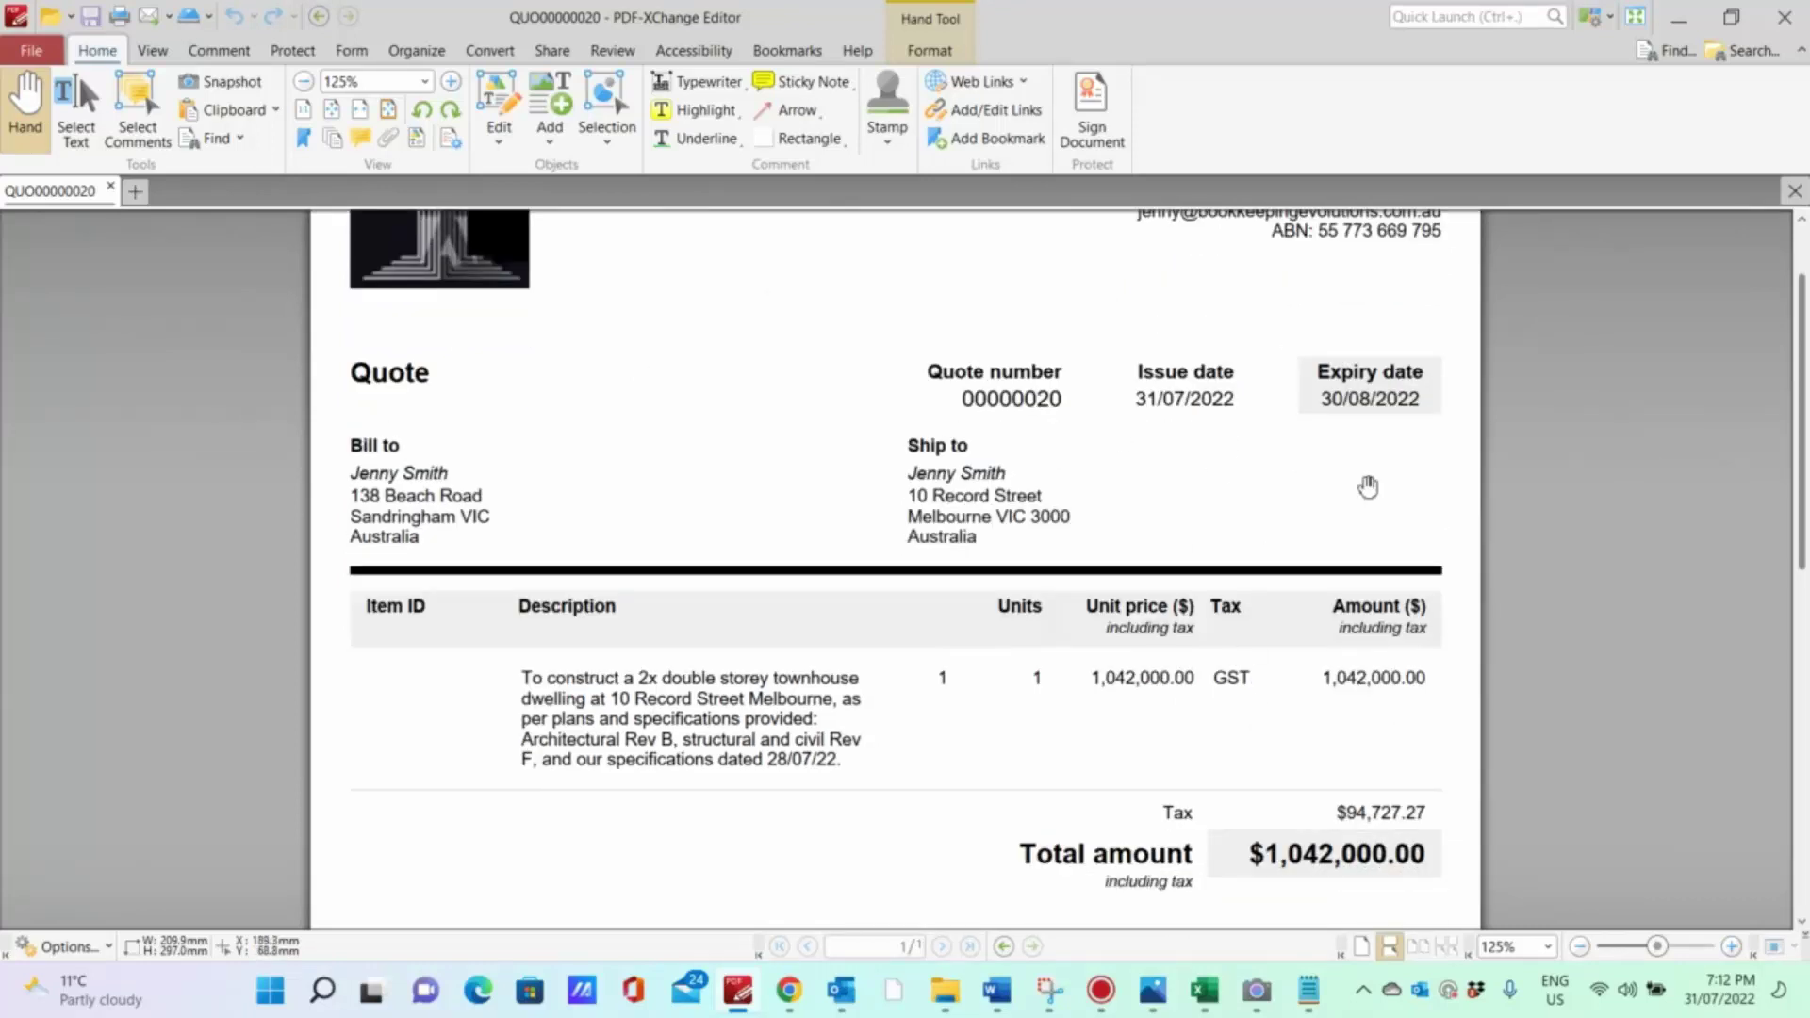
{"action": "scroll", "coordinate": [1368, 486], "scroll_direction": "down", "scroll_amount": 1}
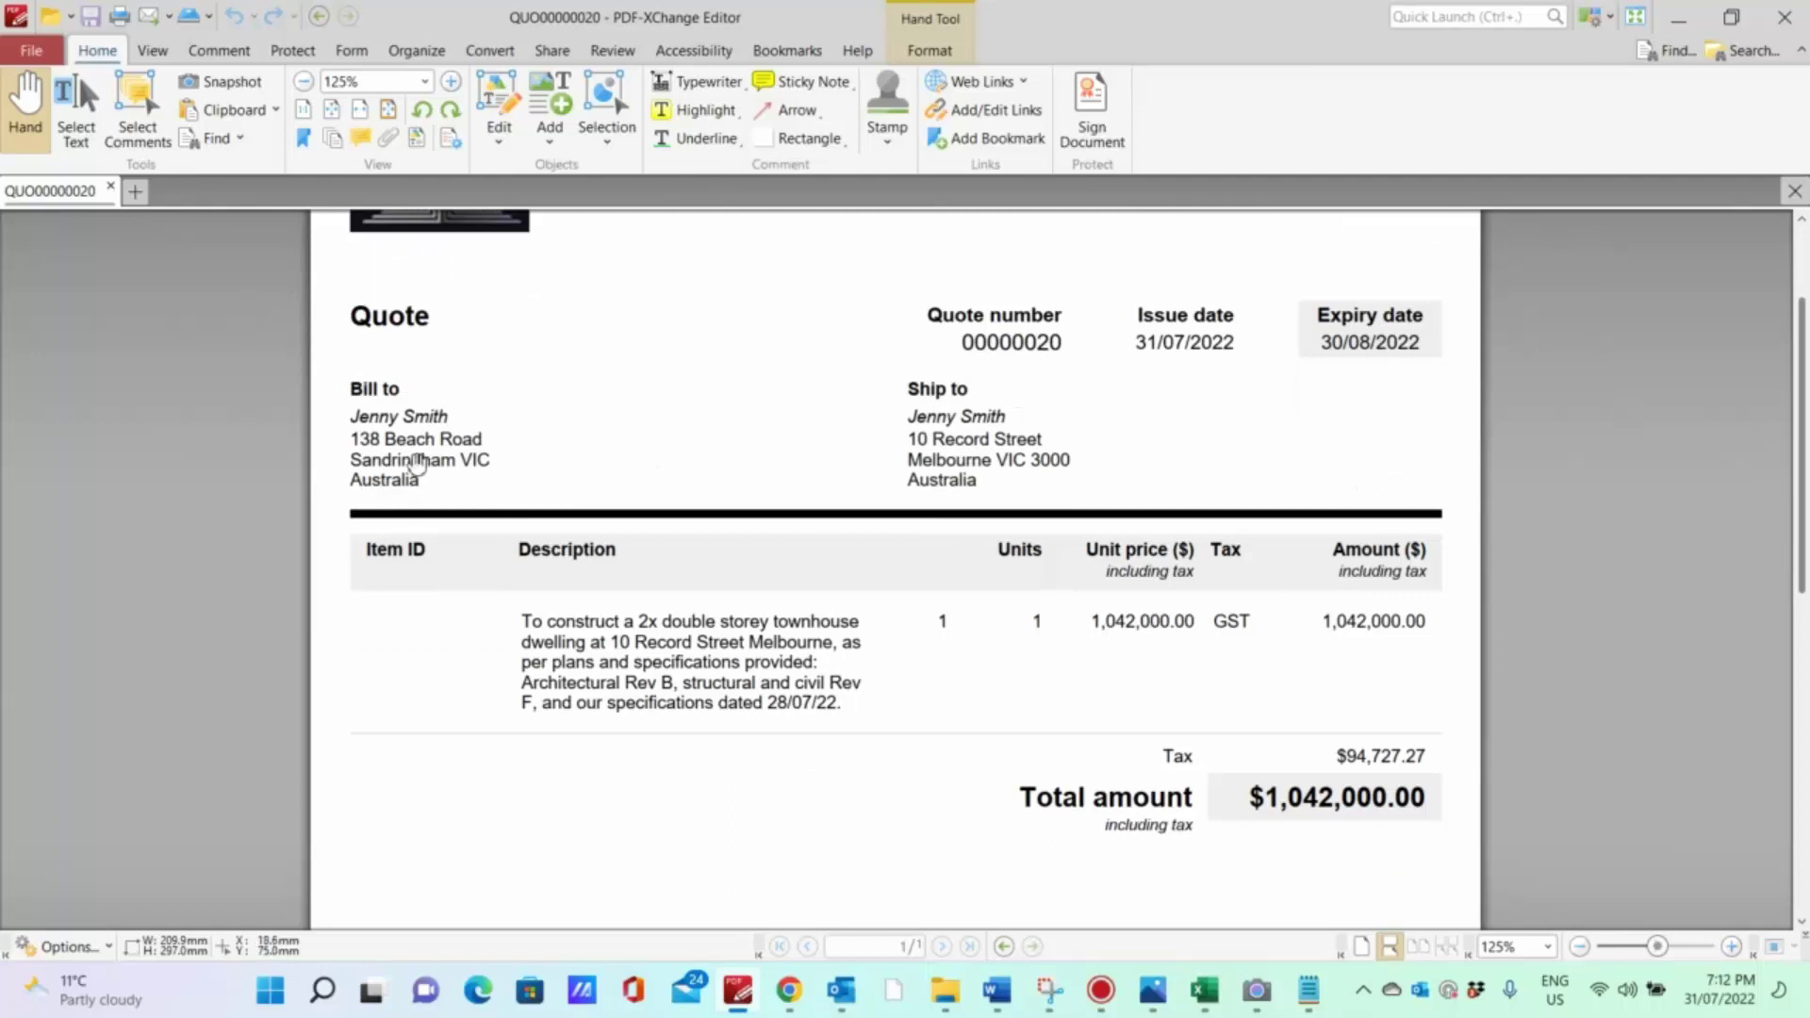
{"action": "scroll", "coordinate": [1178, 476], "scroll_direction": "down", "scroll_amount": 1}
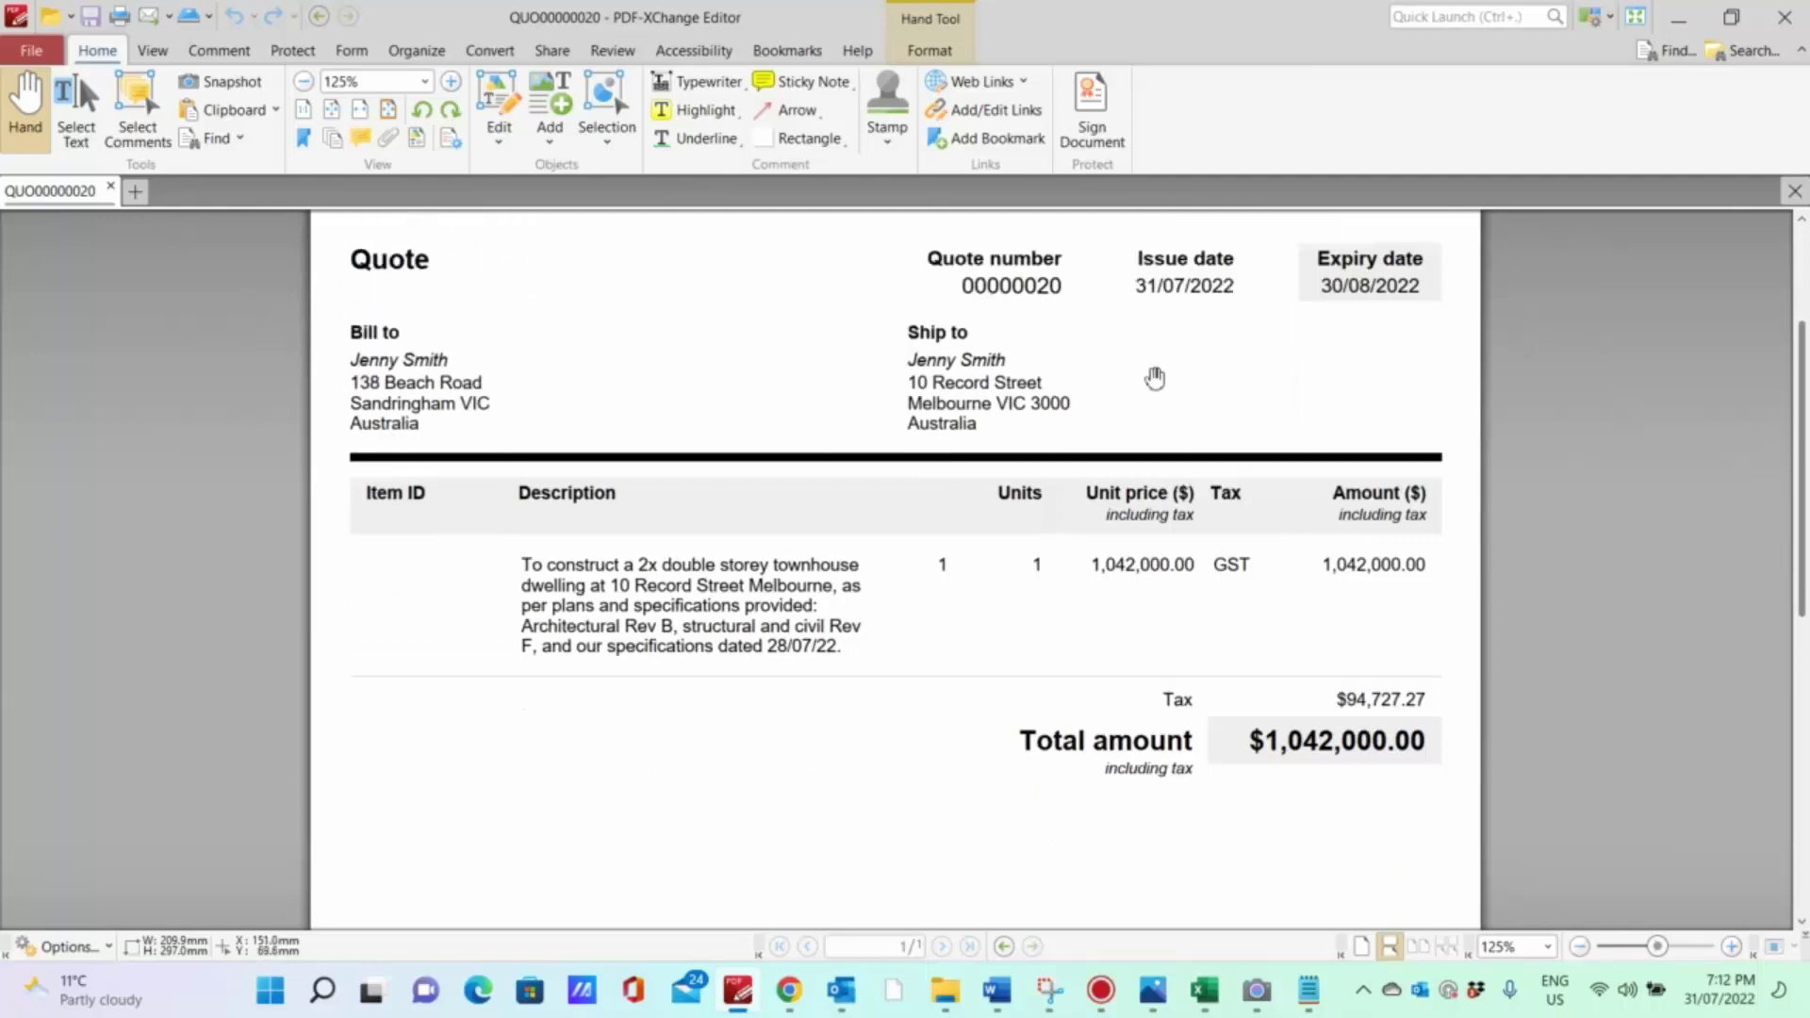
{"action": "scroll", "coordinate": [669, 589], "scroll_direction": "down", "scroll_amount": 1}
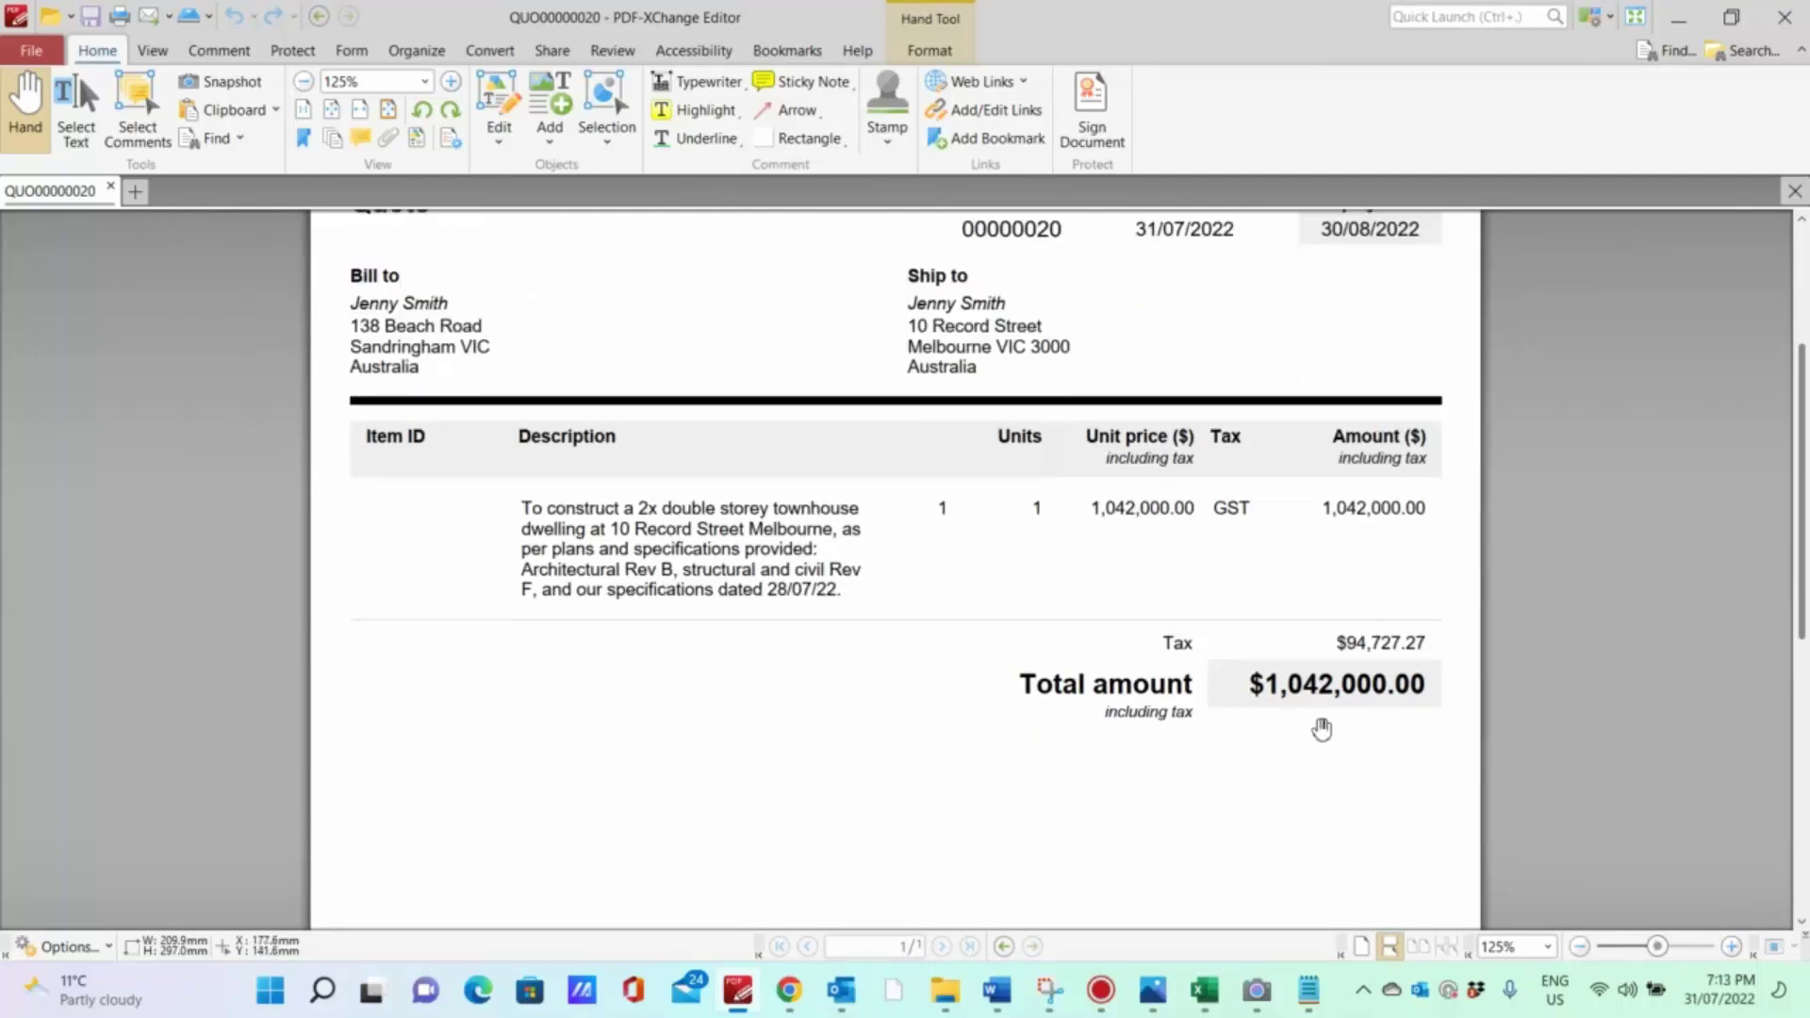